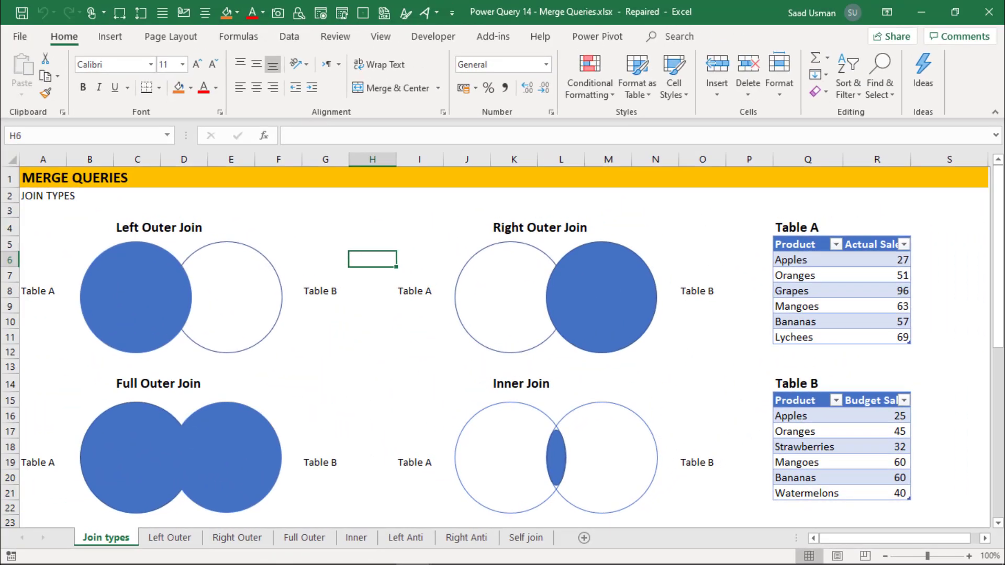
drag(999, 277, 1001, 367)
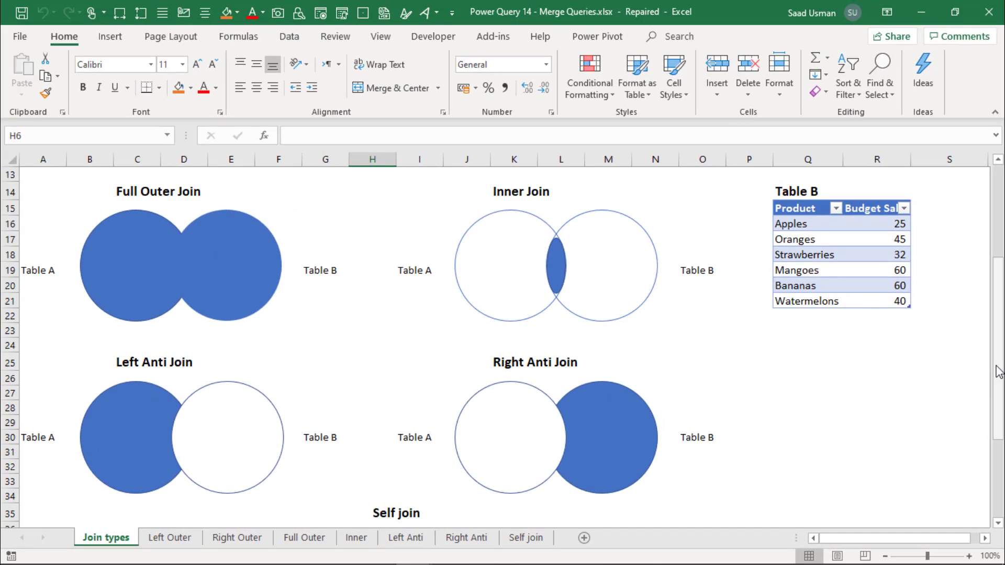
mouse_move(998, 369)
mouse_down()
mouse_move(999, 458)
mouse_move(1000, 267)
mouse_move(991, 448)
mouse_up()
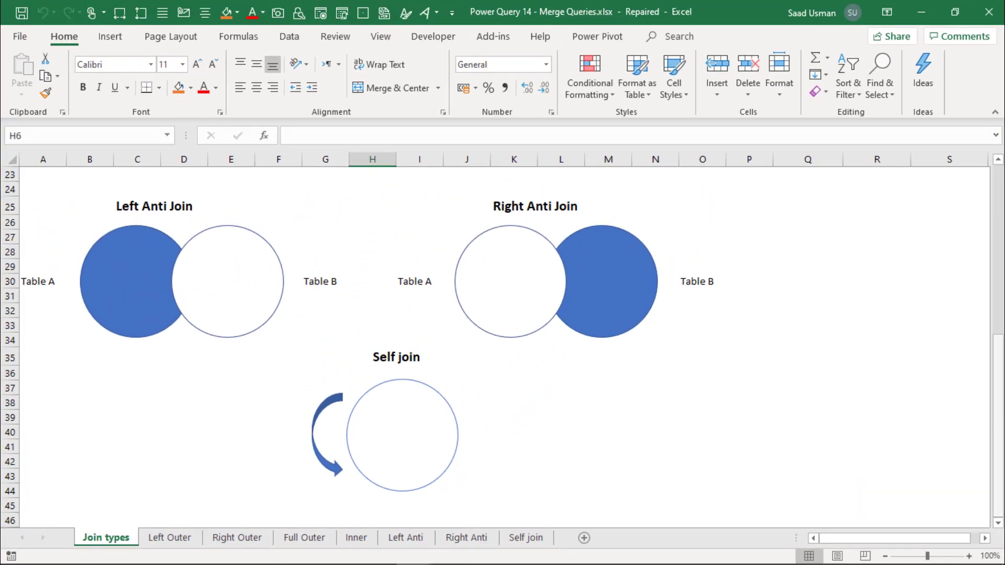
drag(1003, 432, 1002, 262)
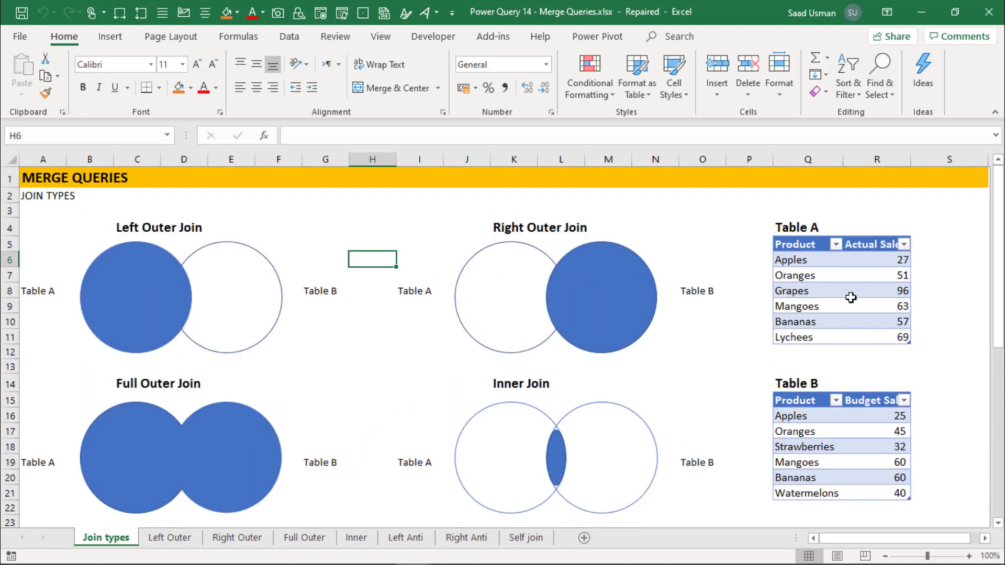
- Create a Power Query query from the Actual Sales table on the Join types sheet and name it "Table A"
key(alt+a)
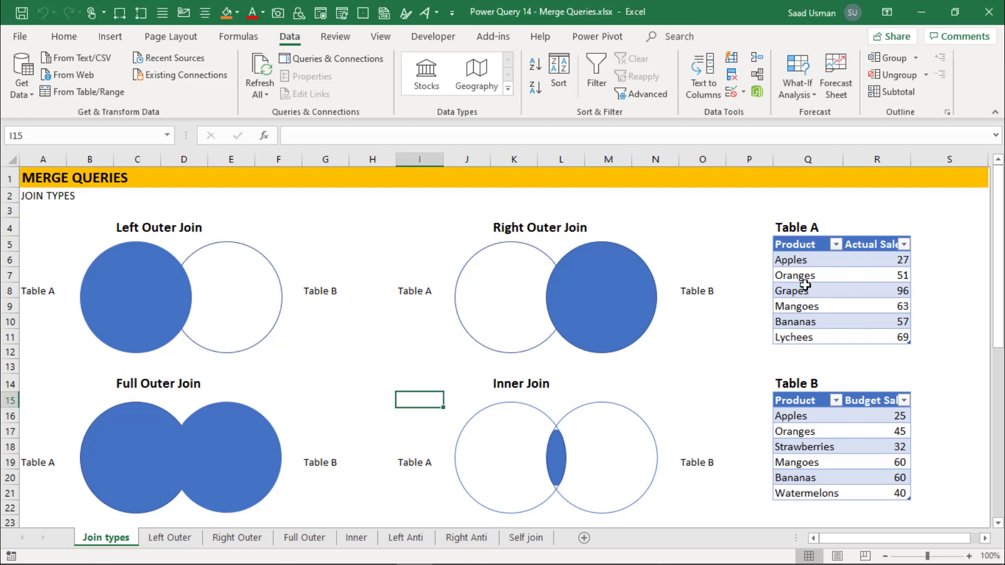
click(805, 286)
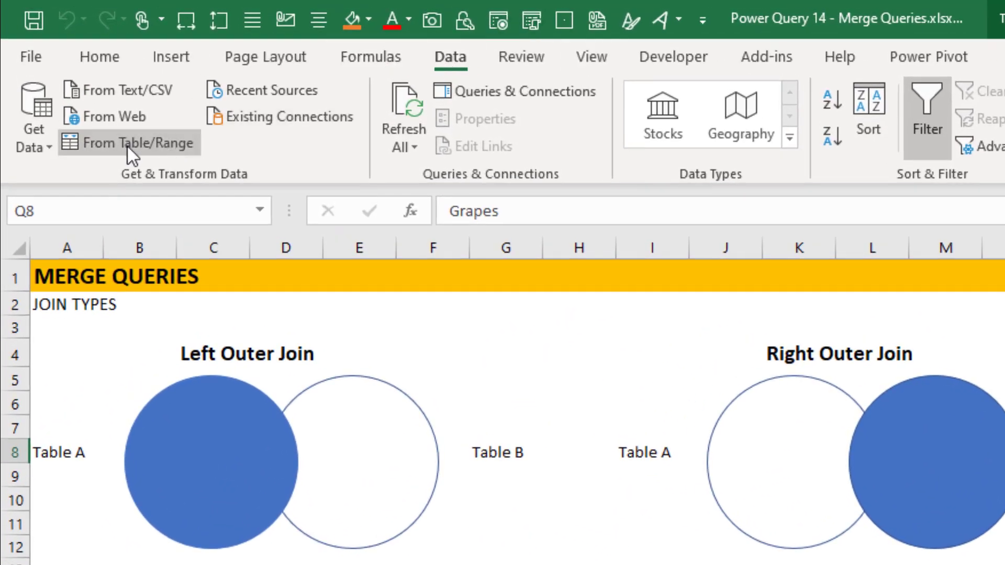
click(143, 146)
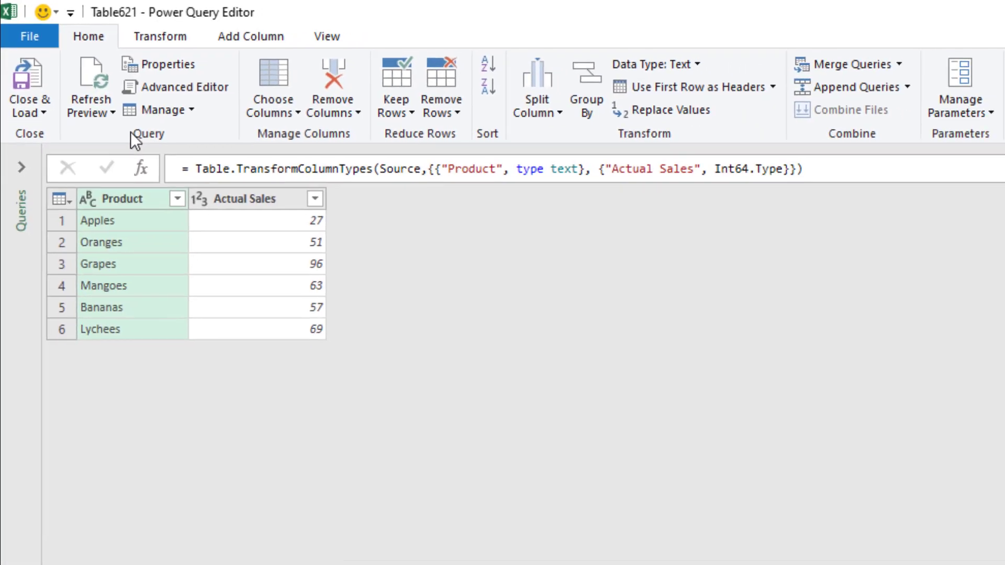
double_click(884, 181)
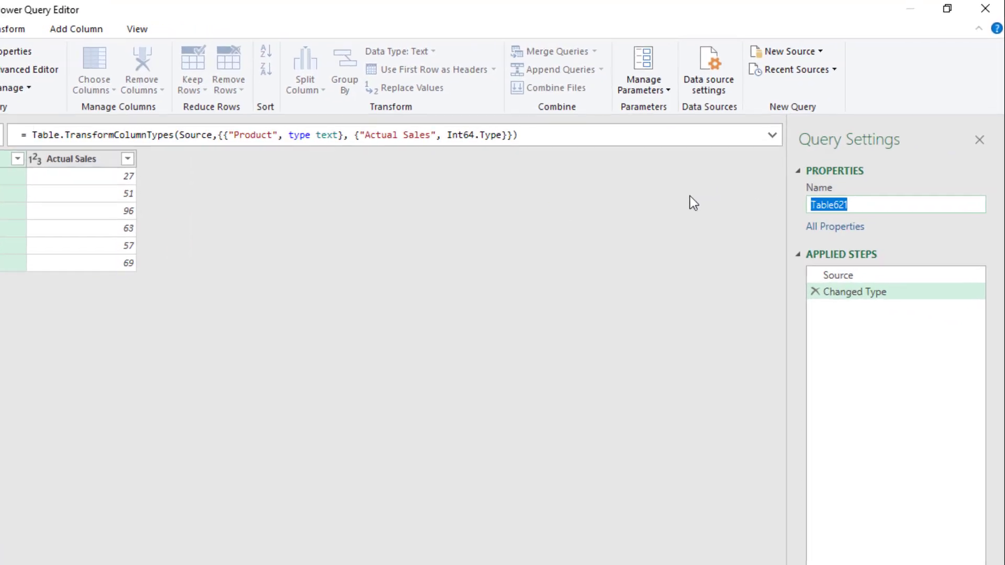
text(Table )
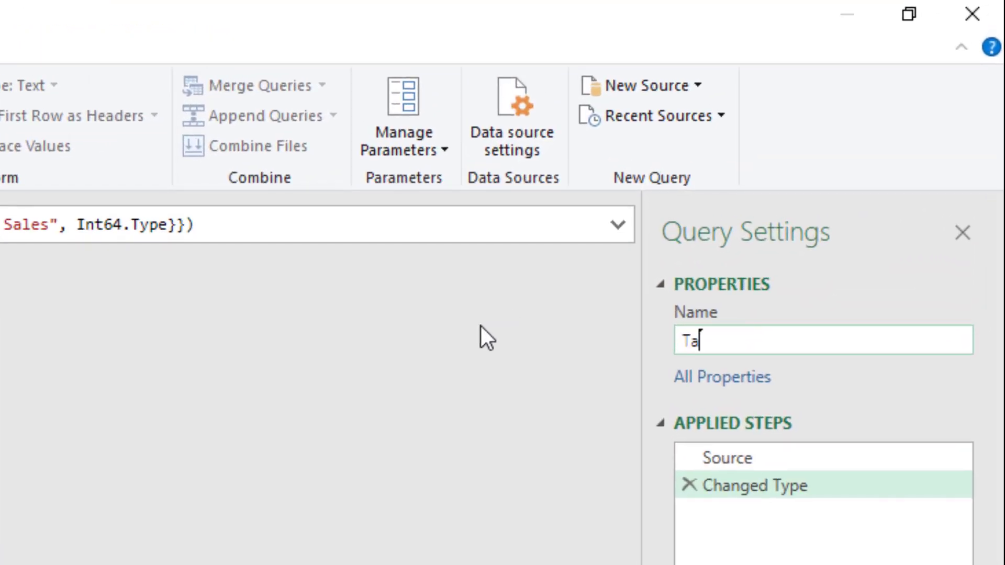
text(A)
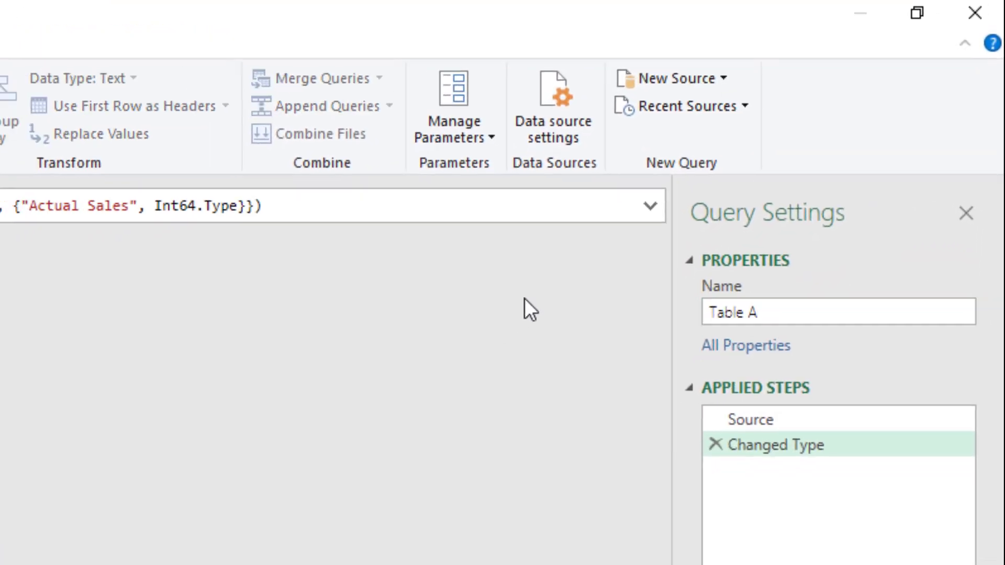
key(Return)
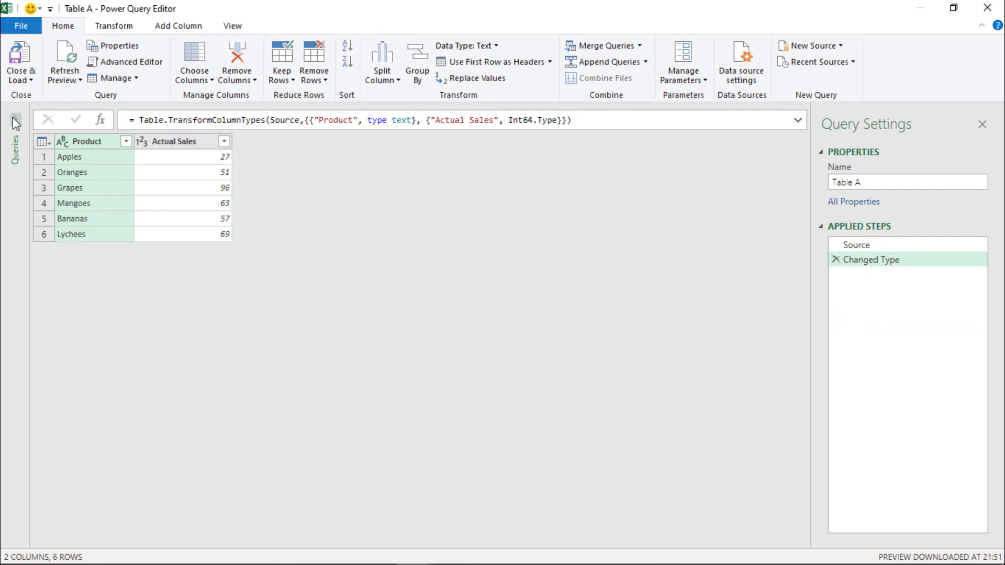
- Close the query editor and load the Table A query as a connection only
click(13, 117)
click(24, 77)
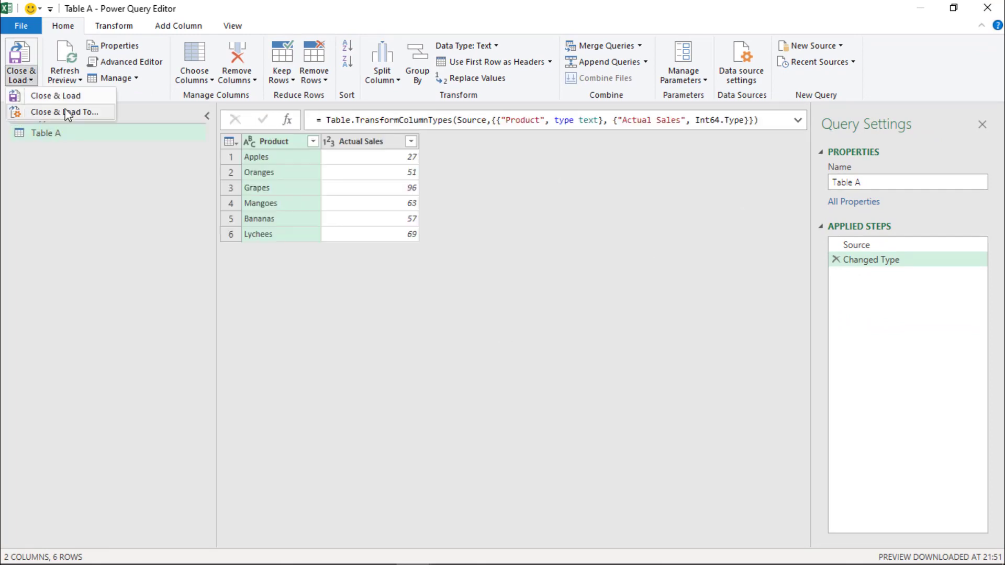
click(64, 114)
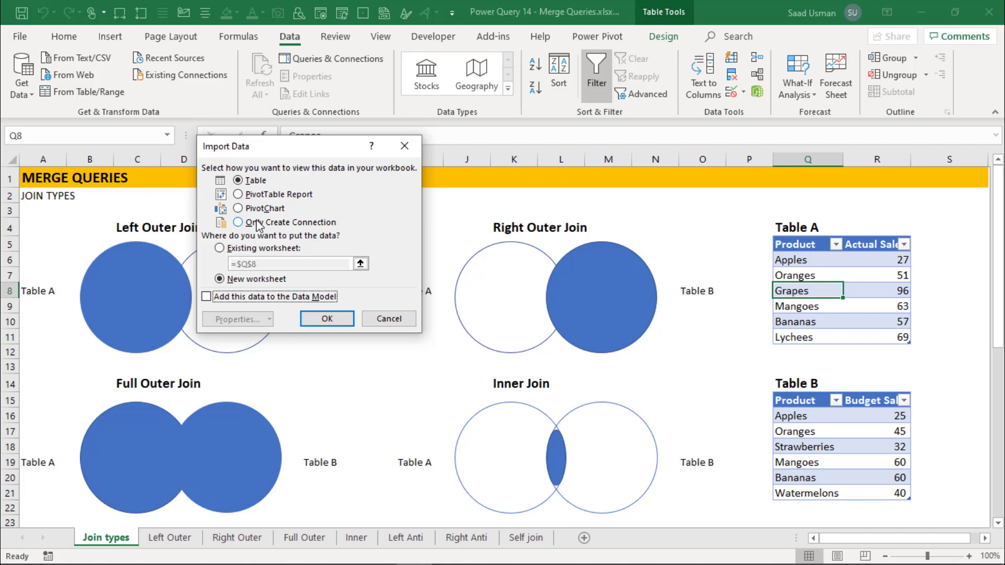
click(255, 224)
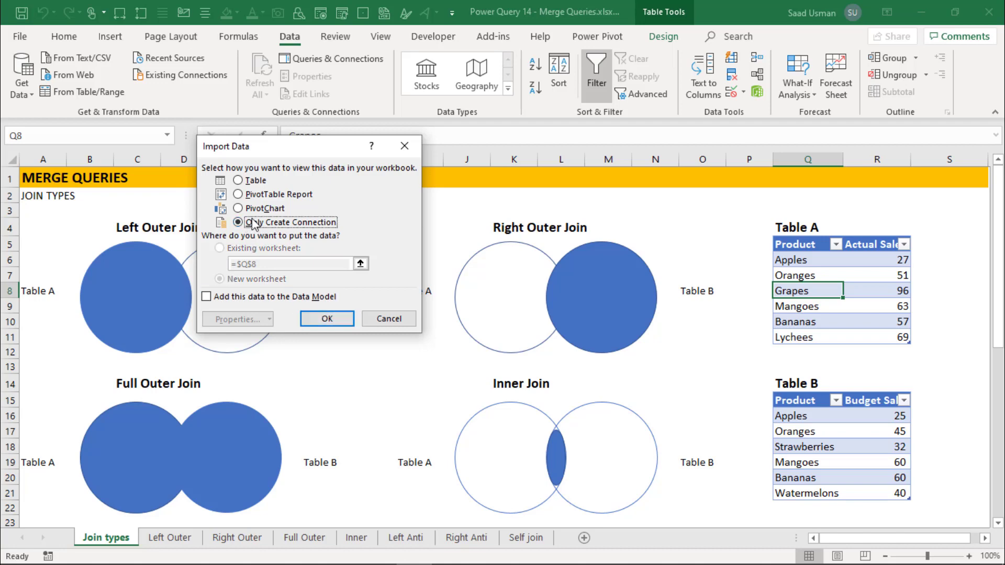
click(328, 318)
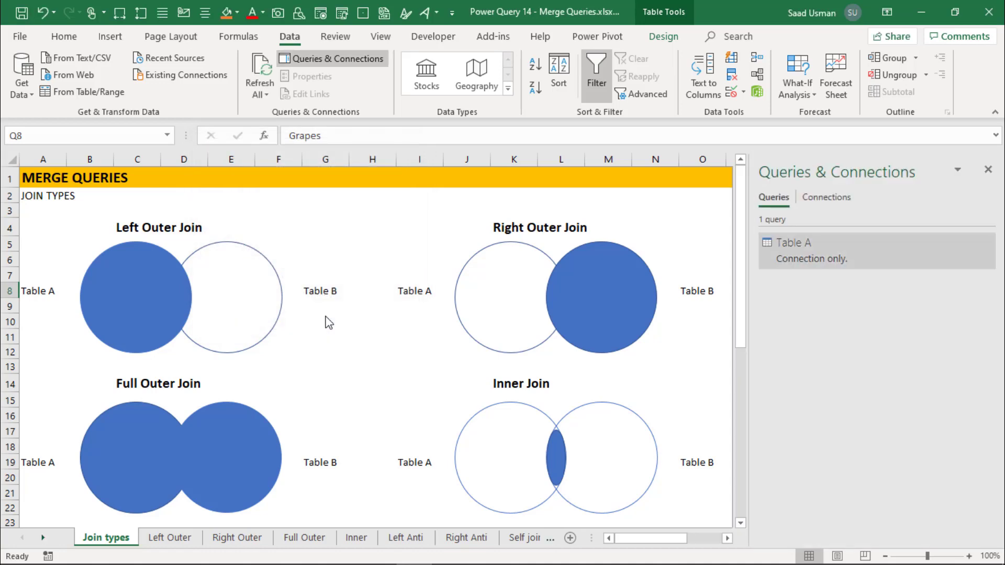
- Create a Power Query query from the Budget Sales table on the Join types sheet and name it "Table B"
drag(667, 538, 694, 538)
click(600, 441)
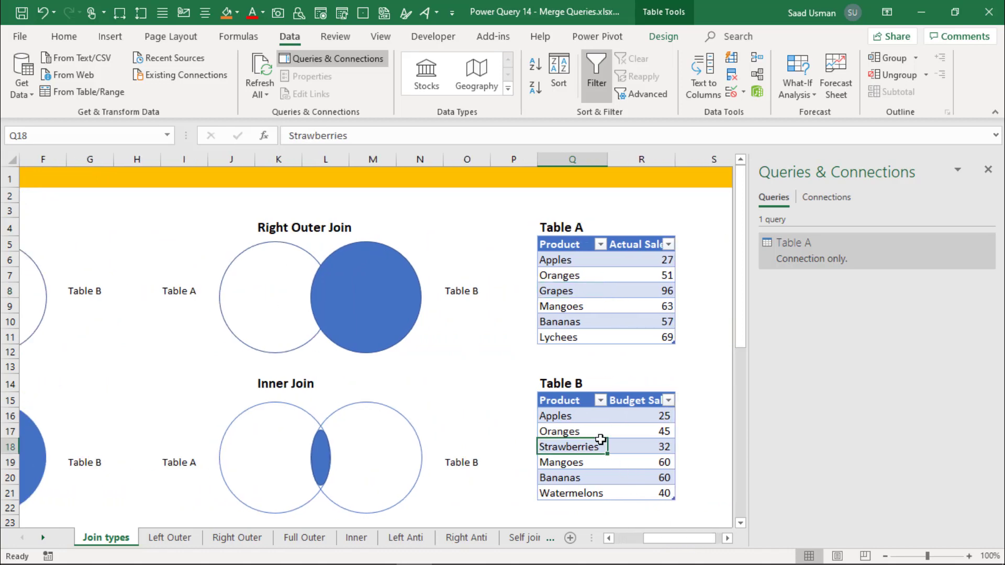
key(alt)
key(a)
key(p)
key(t)
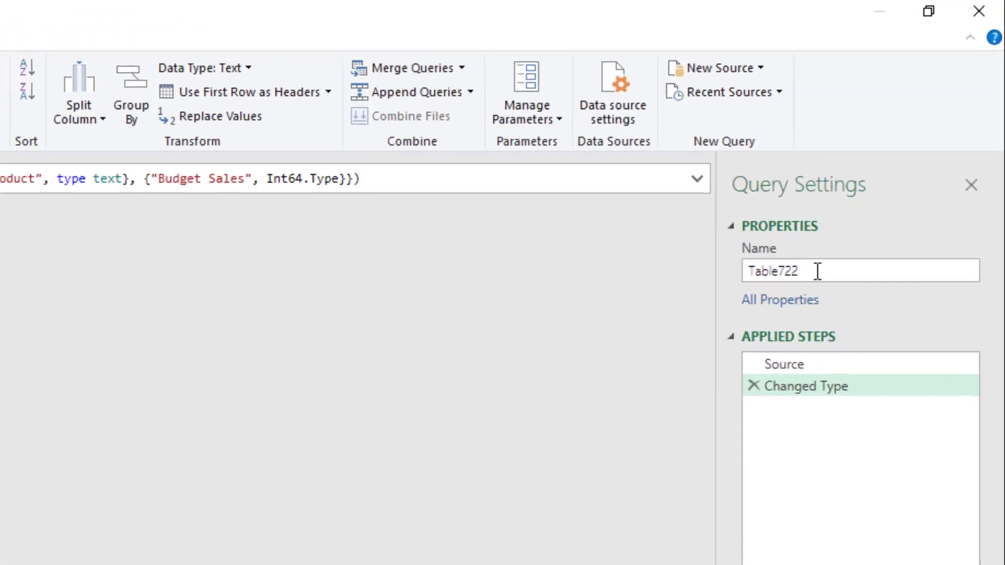
double_click(818, 271)
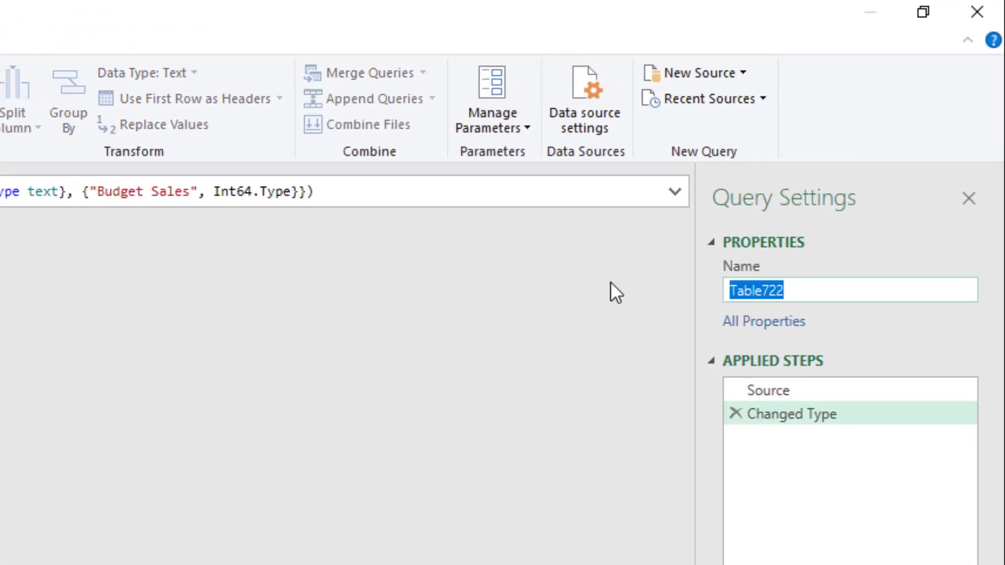
text(Table B)
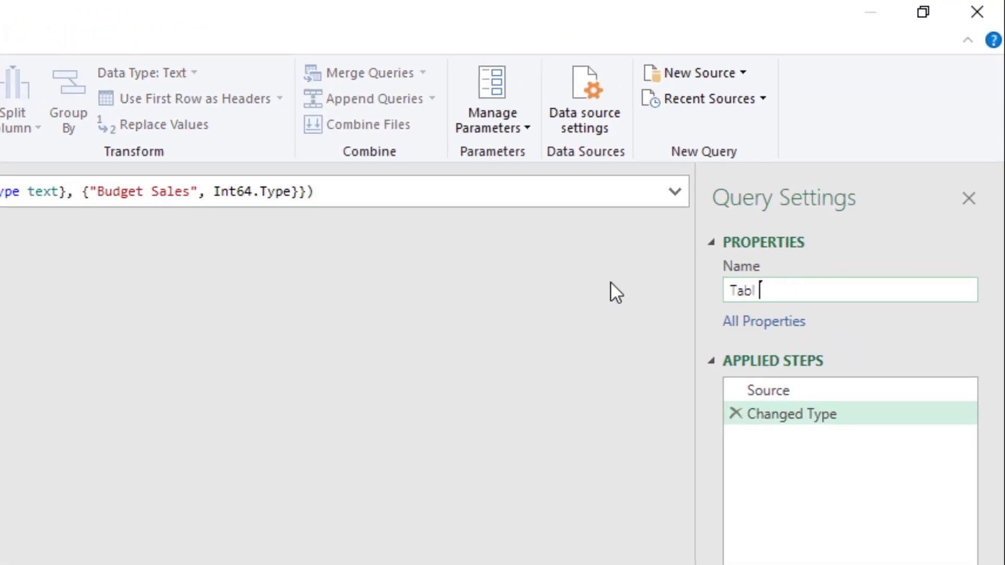
key(Return)
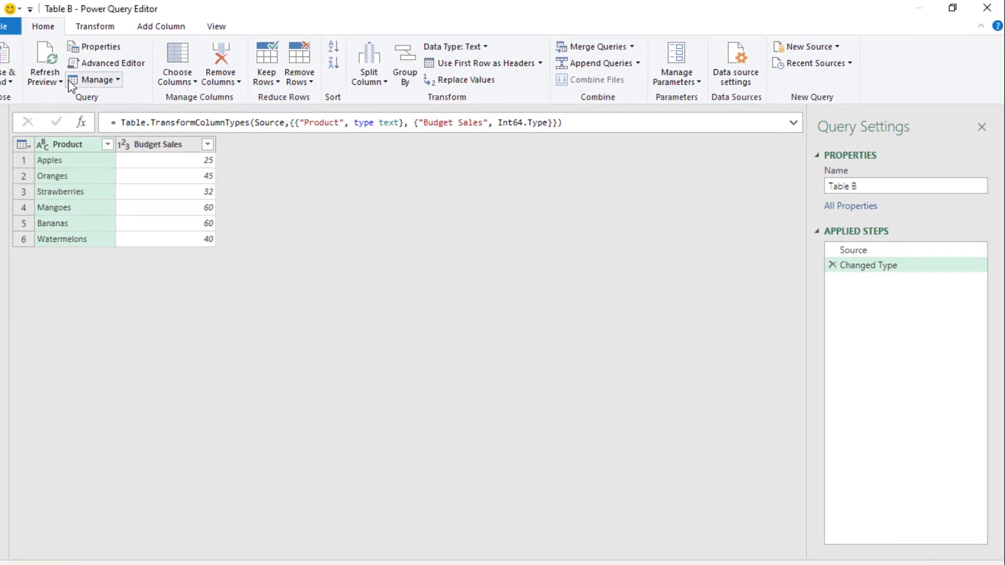
- Close the query editor and load the Table B query as a connection only
click(20, 76)
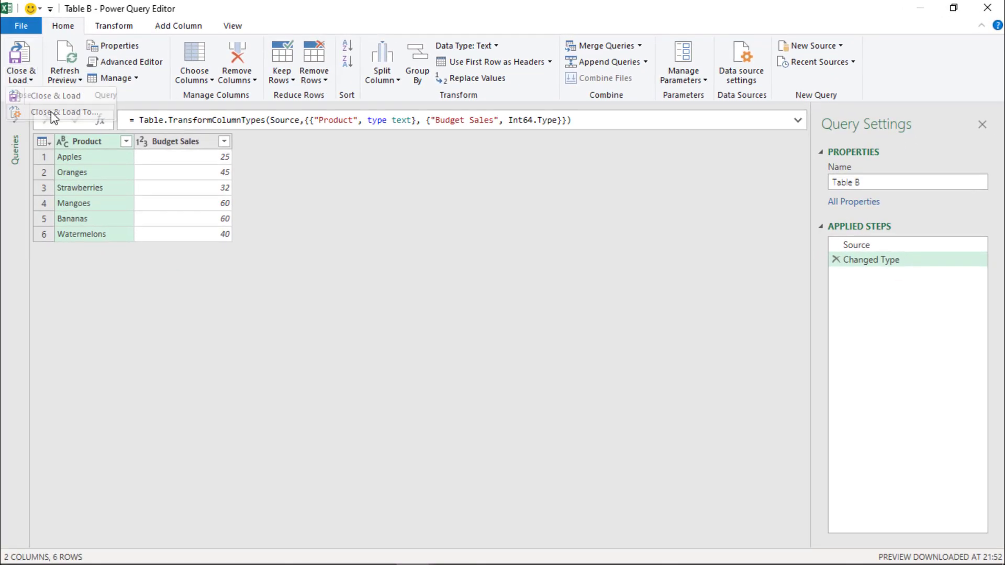
click(51, 111)
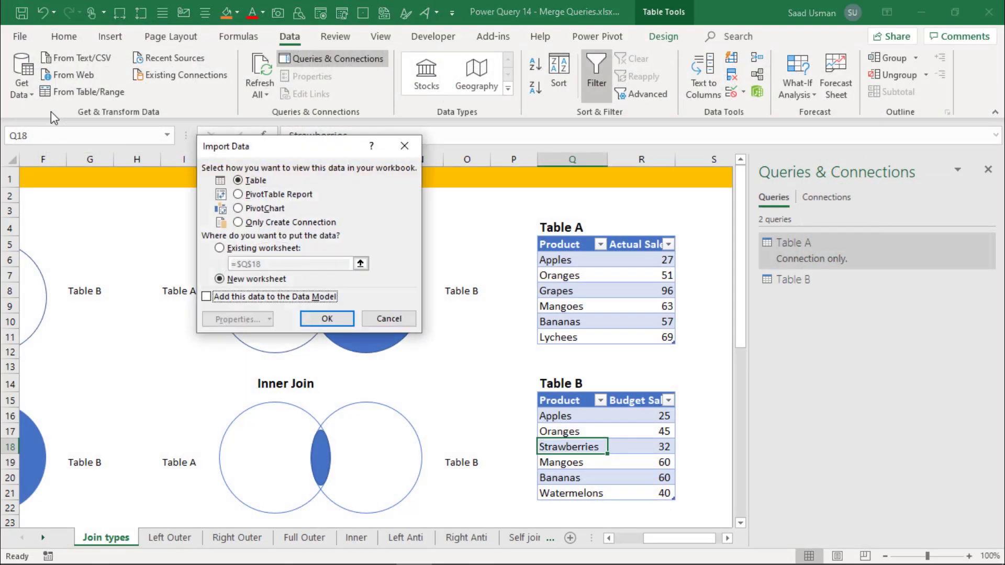
click(264, 222)
click(325, 318)
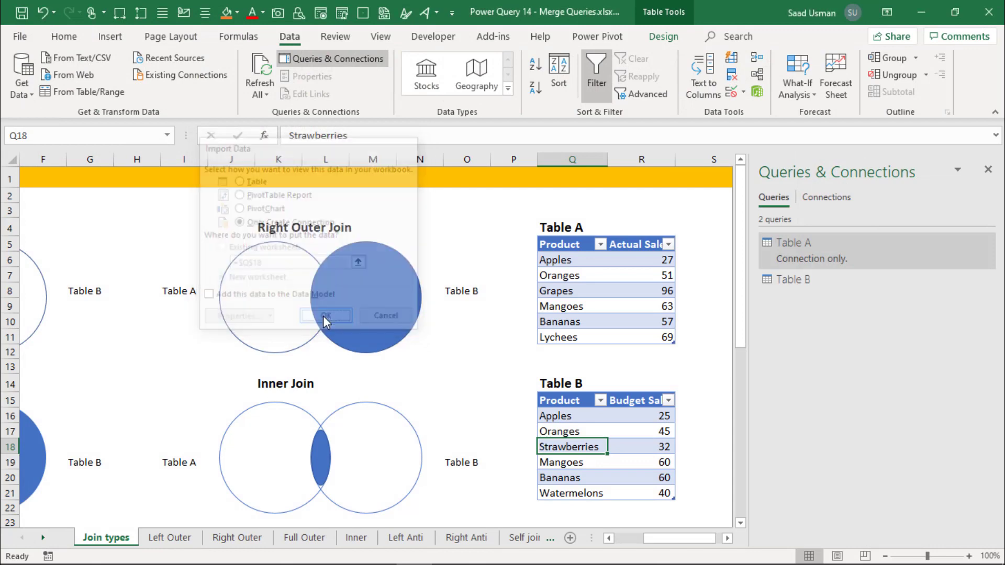
- Go to the Left Outer sheet and narrow the Queries & Connections pane to give the worksheet more room
click(169, 539)
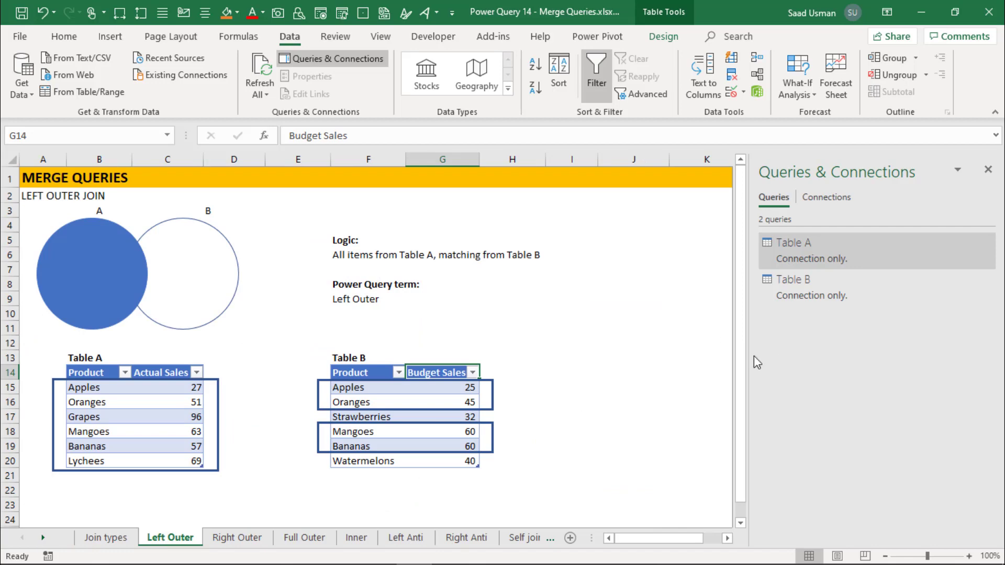
drag(749, 358, 858, 358)
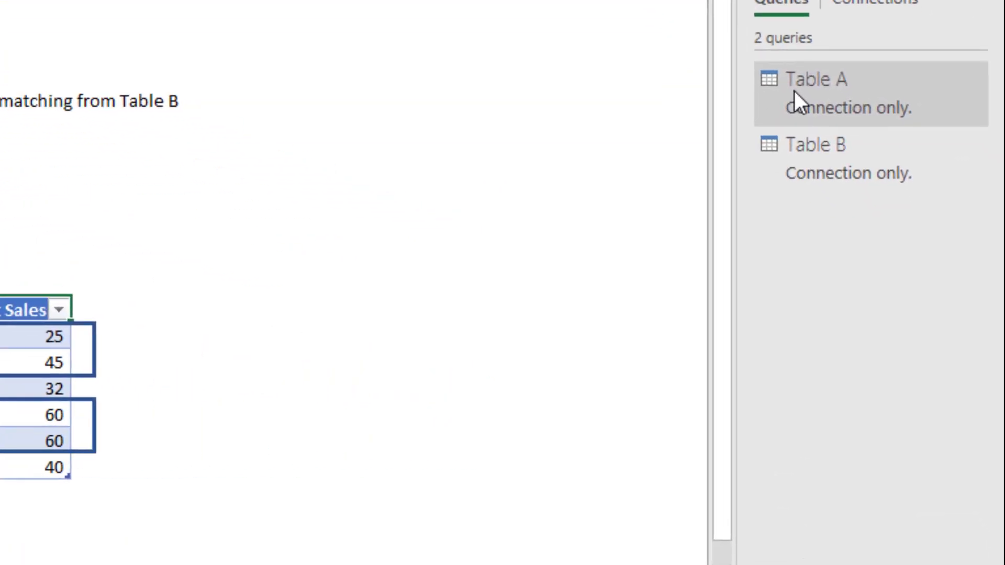
mouse_move(886, 249)
right_click(794, 90)
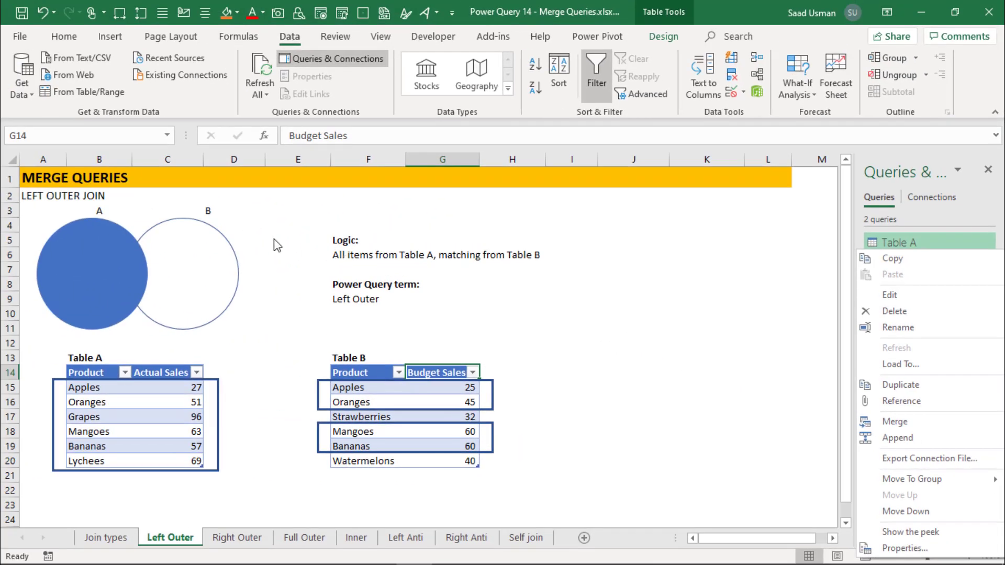
click(30, 176)
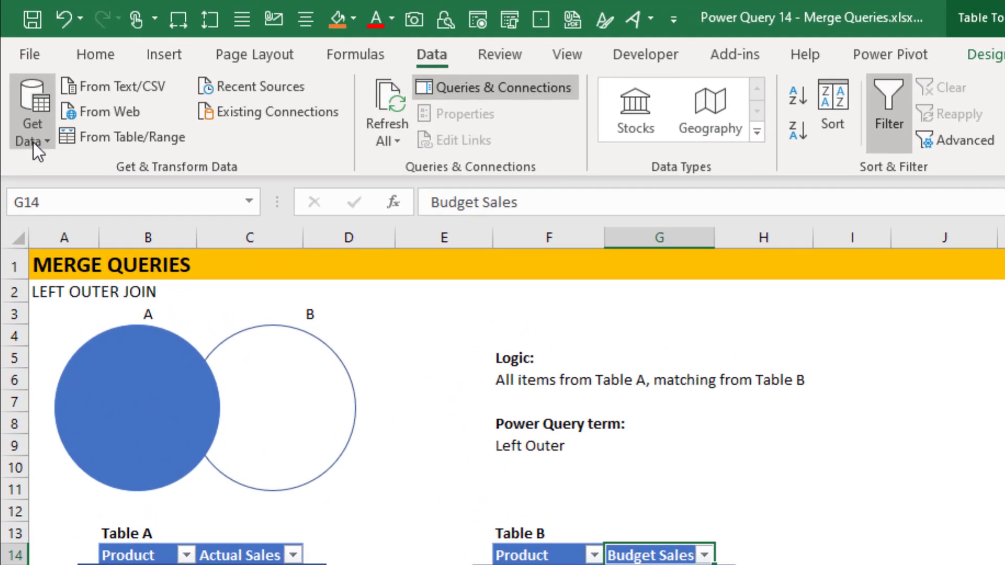
- Start a merge of two workbook queries with Table A as the first table and Table B as the second
click(30, 127)
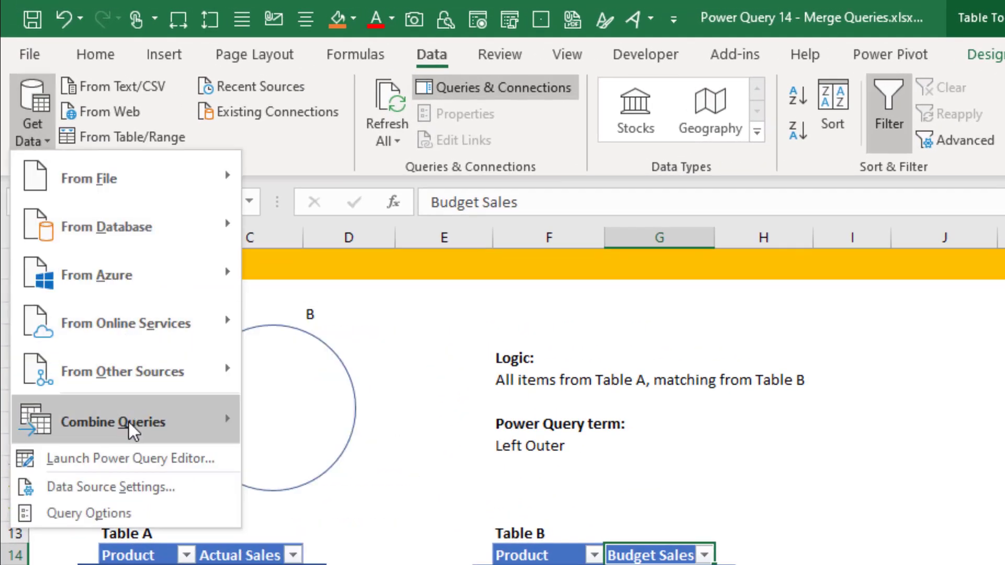
mouse_move(175, 422)
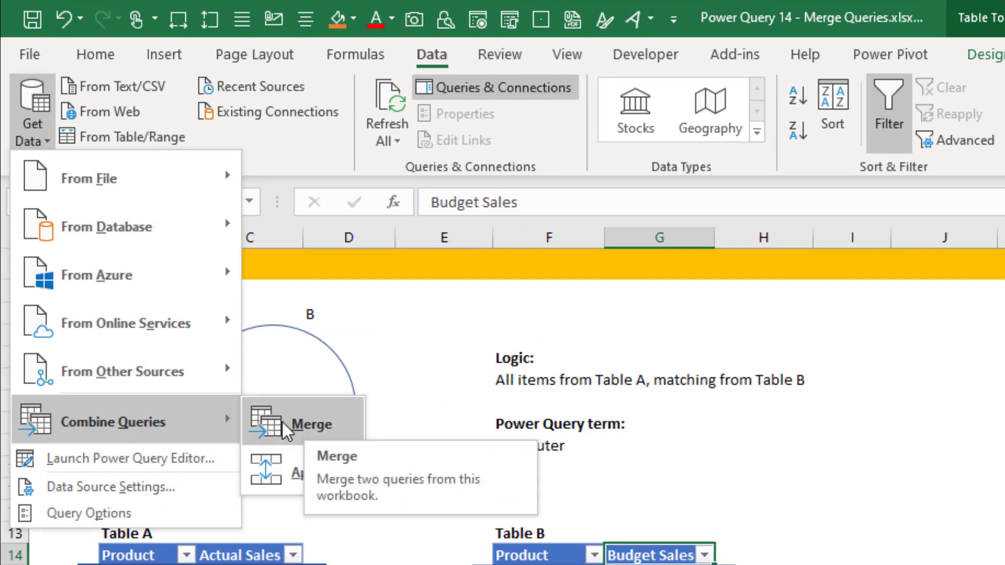
click(265, 422)
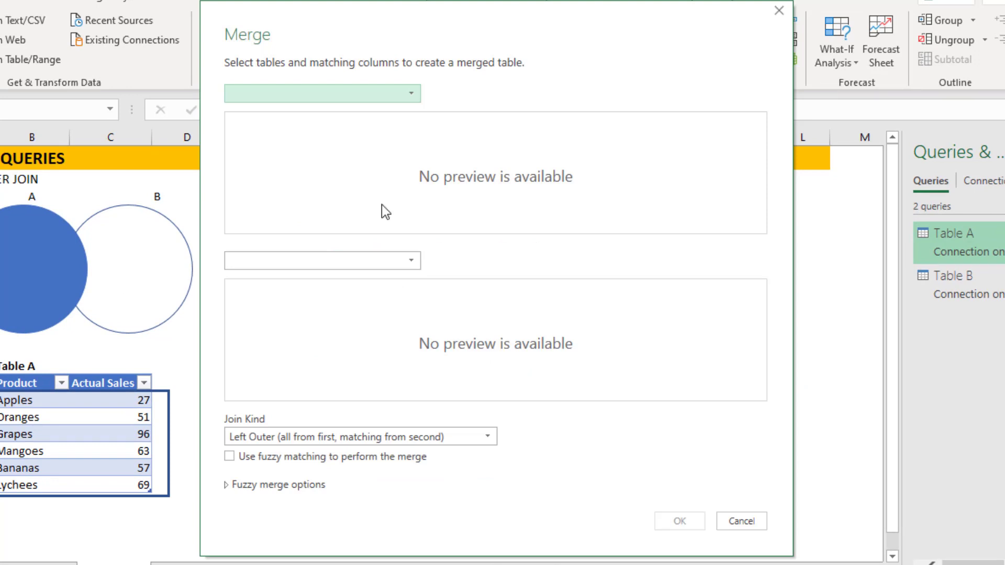
click(411, 98)
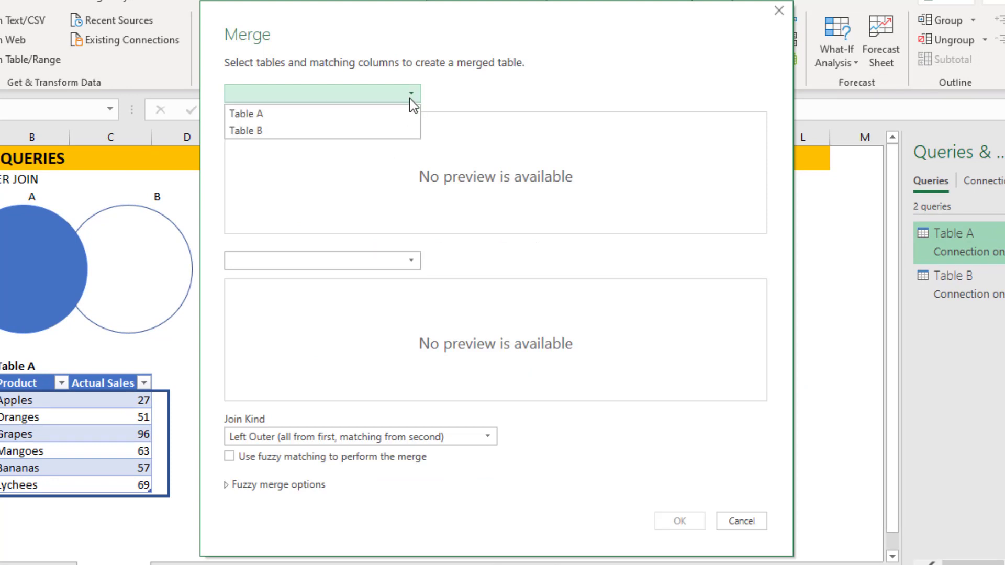
click(385, 116)
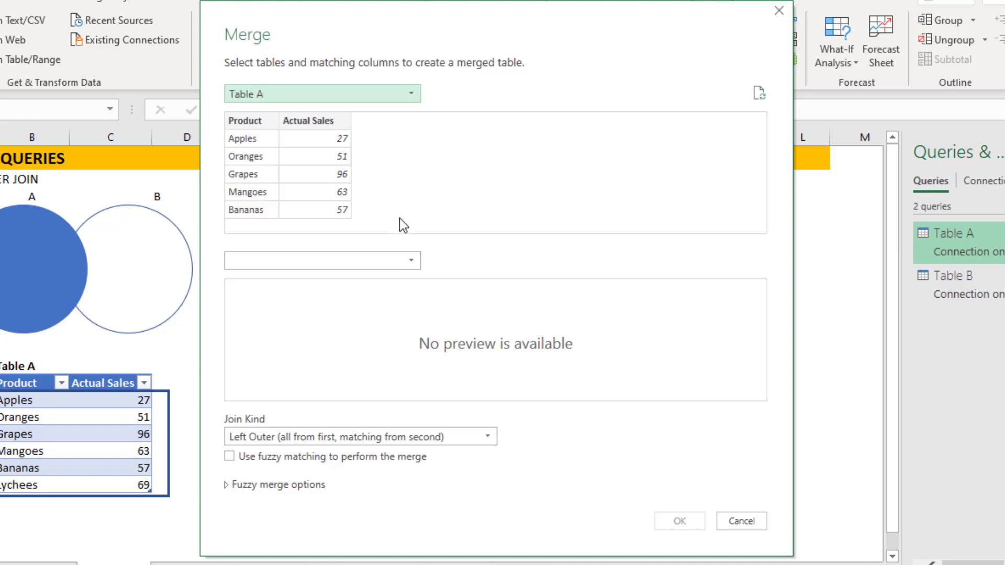
click(401, 260)
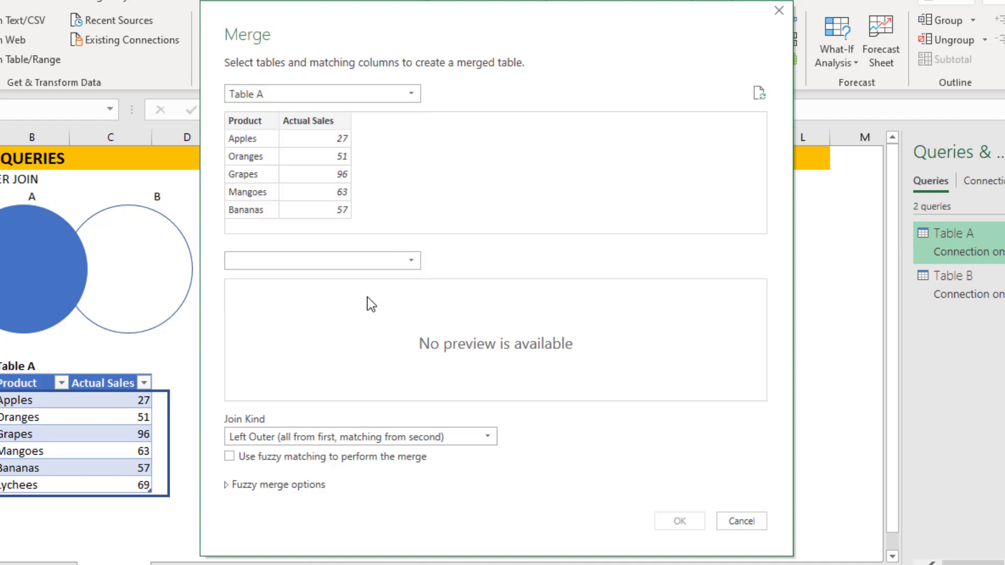
click(368, 298)
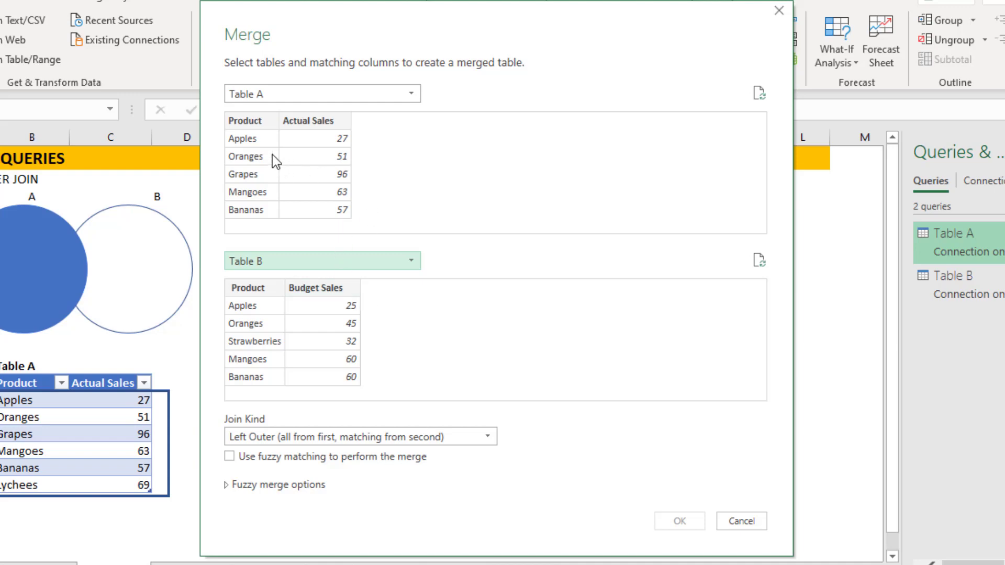
- Match Table A and Table B on their Product columns and create the merge with a Left Outer join
click(253, 121)
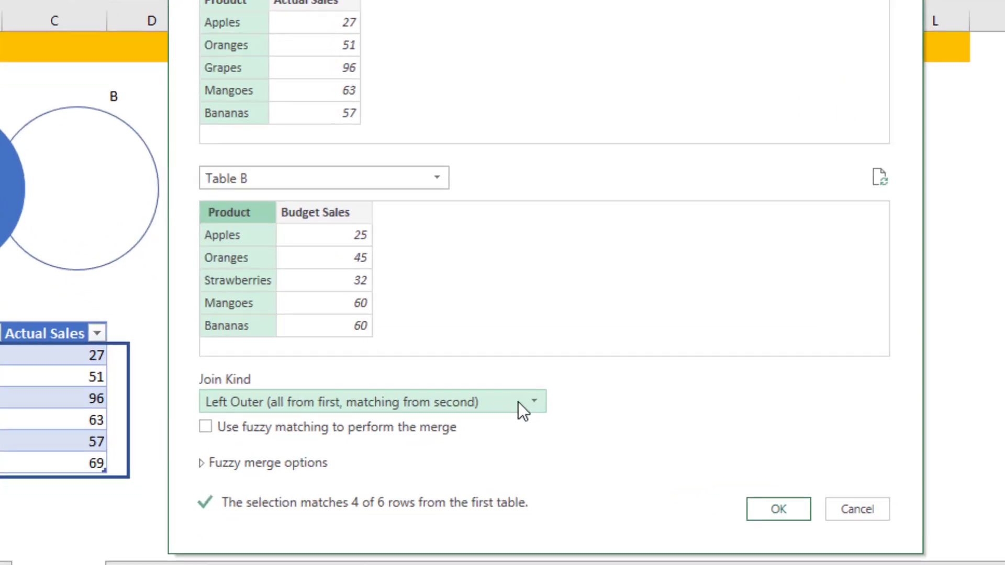
click(480, 437)
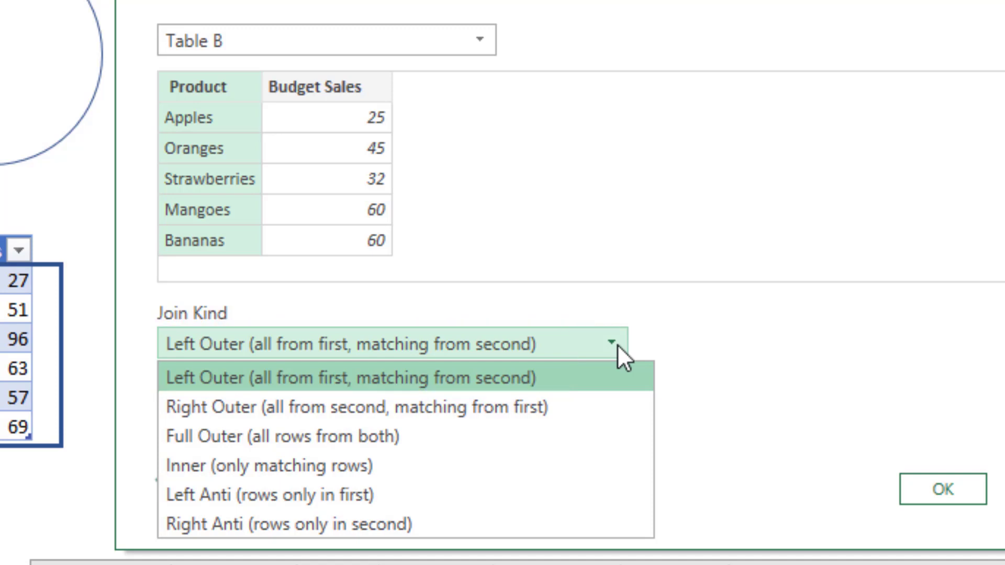
click(617, 344)
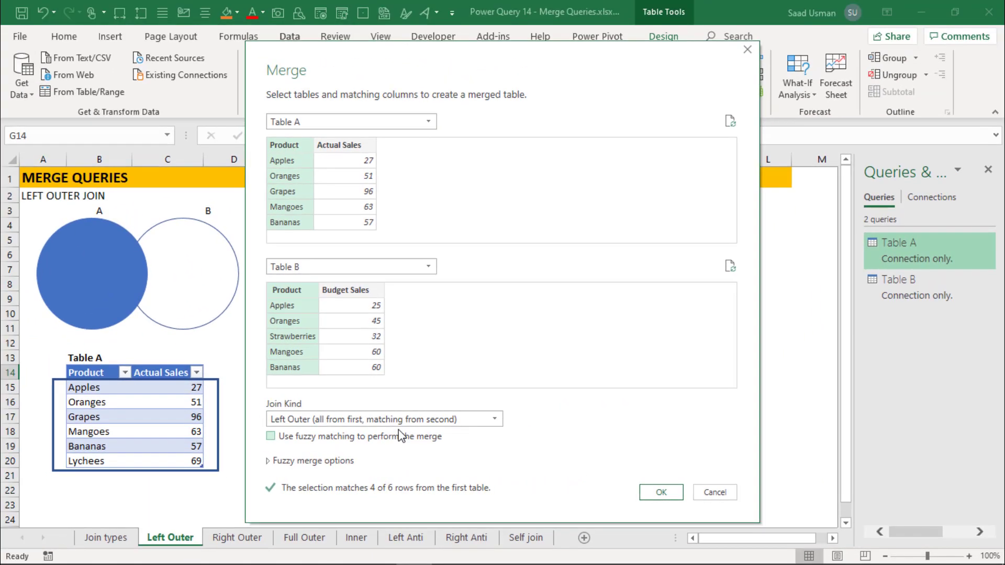
click(661, 492)
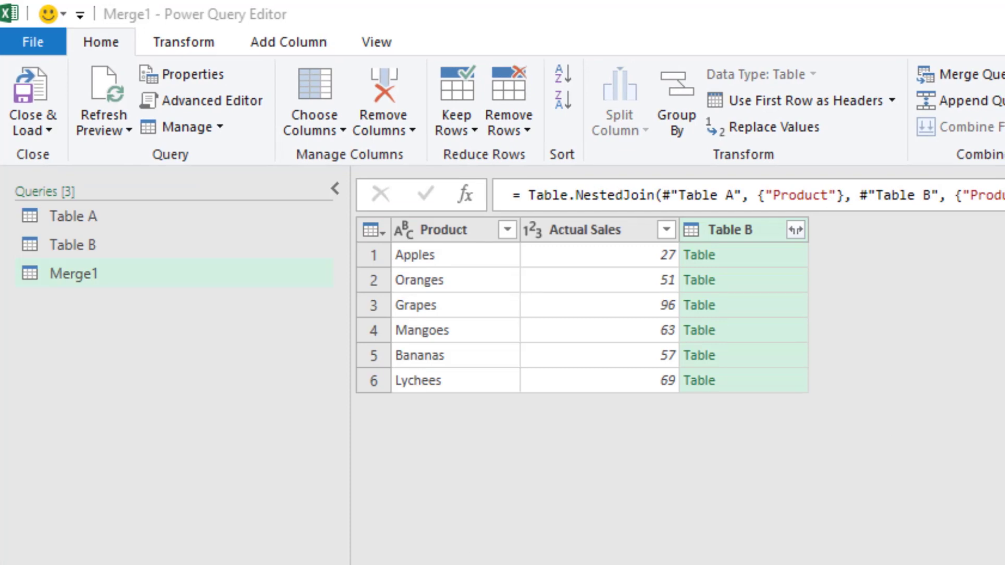
- Rename the merged query as "Left Outer" and narrow the Queries pane to give the data preview more room
text(Left Ou)
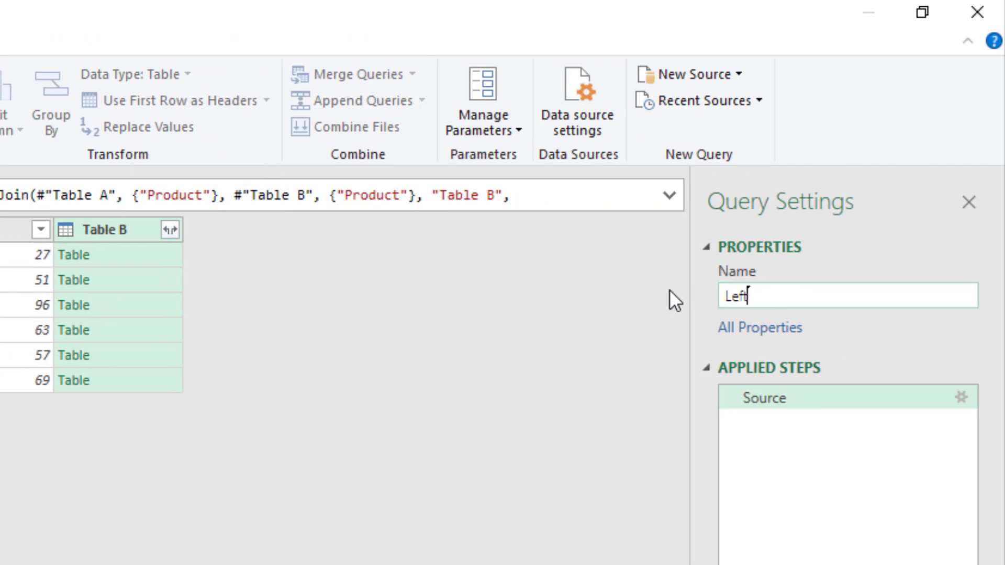
key(BackSpace)
text(uter)
key(Return)
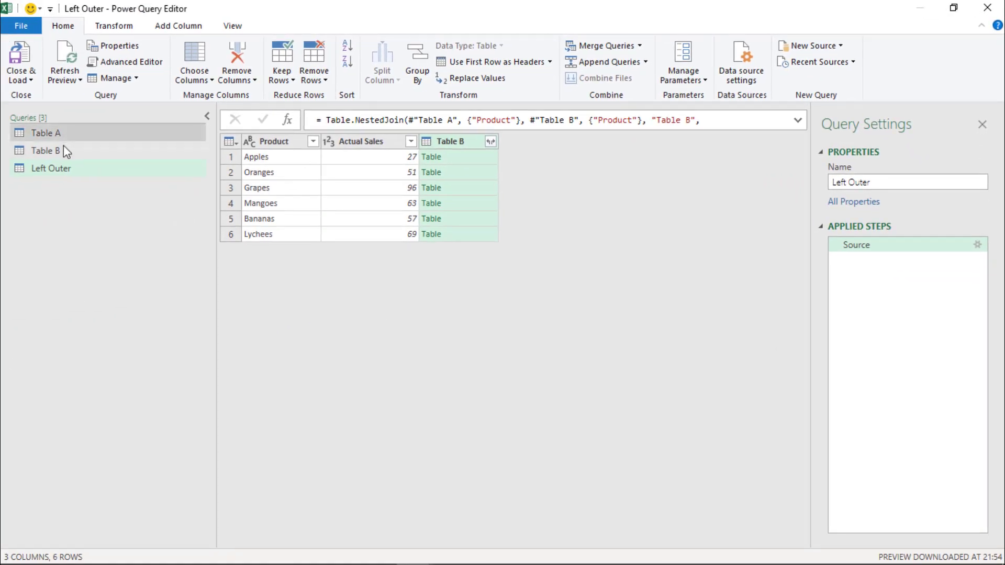
drag(216, 275, 125, 264)
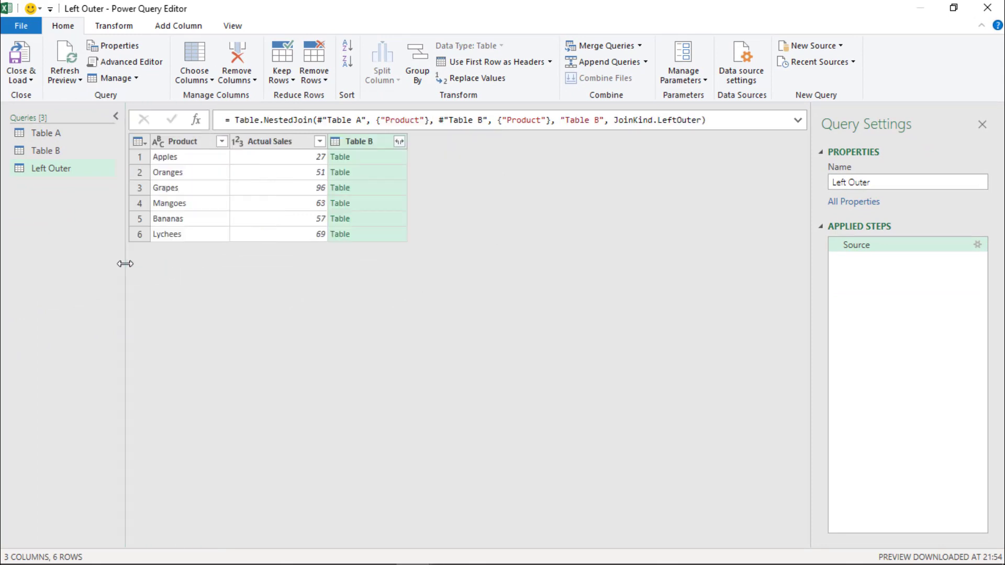
- Preview the nested table for Apples and expand Table B to Budget Sales only, without the original column name as prefix
click(376, 158)
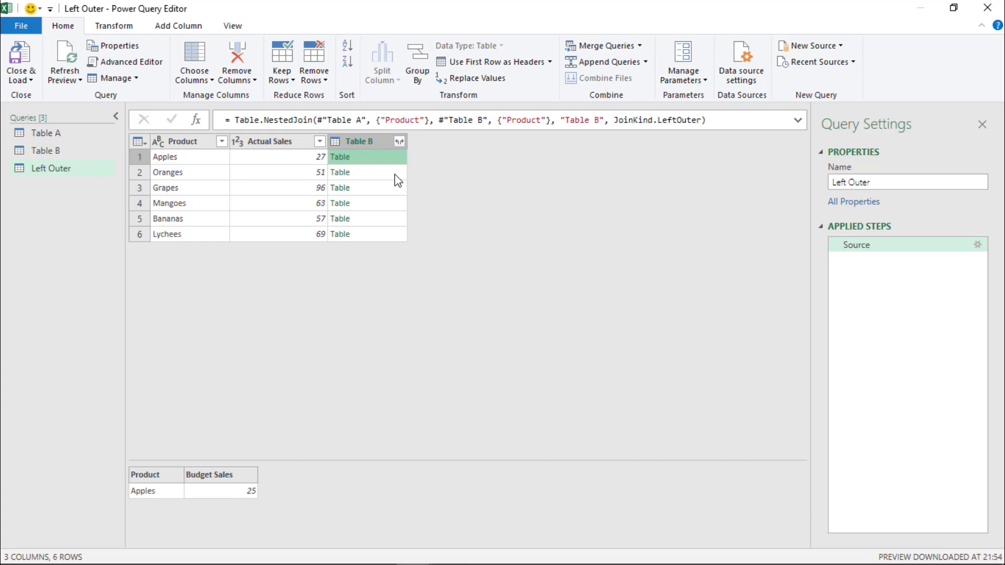
click(399, 141)
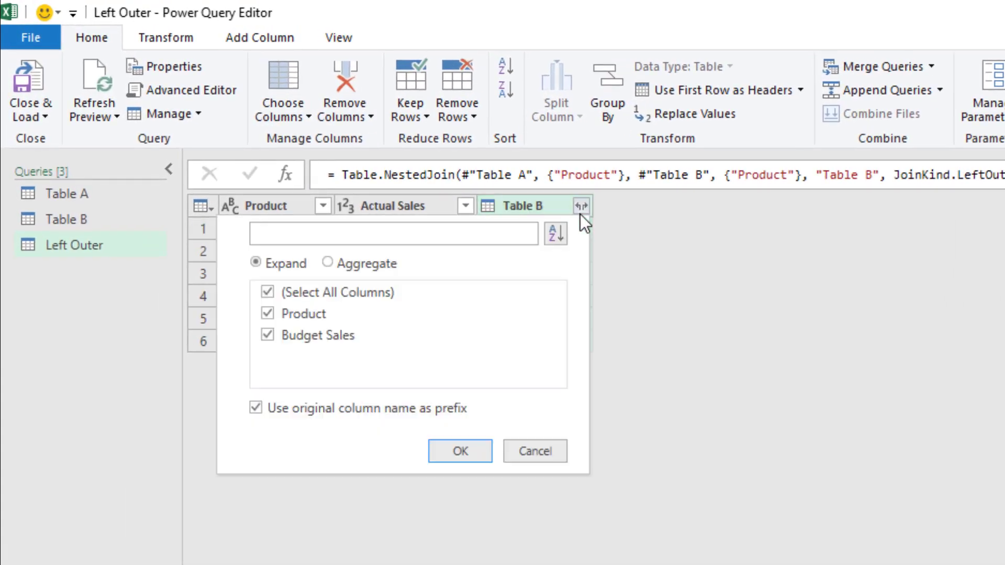
click(266, 312)
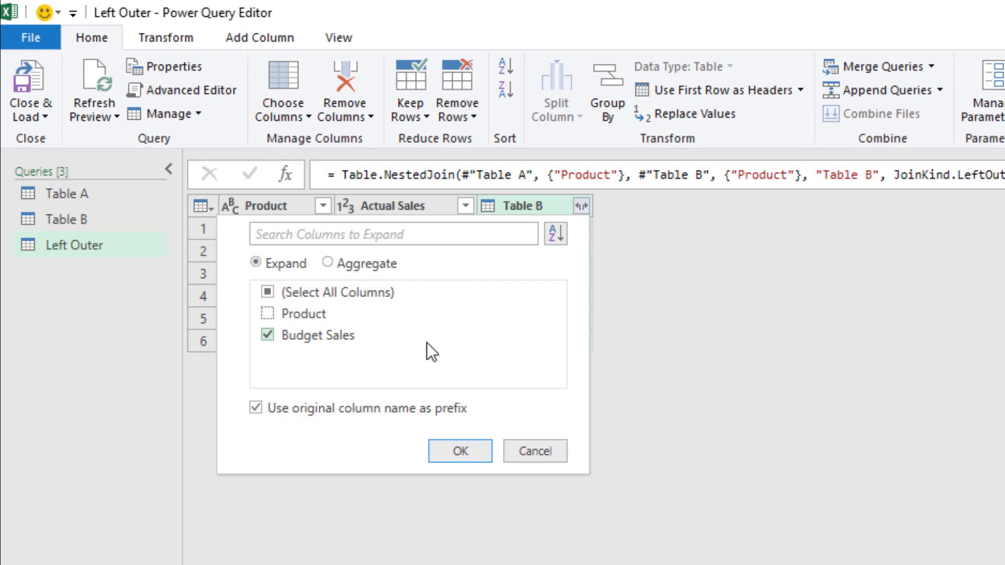
click(259, 411)
click(451, 453)
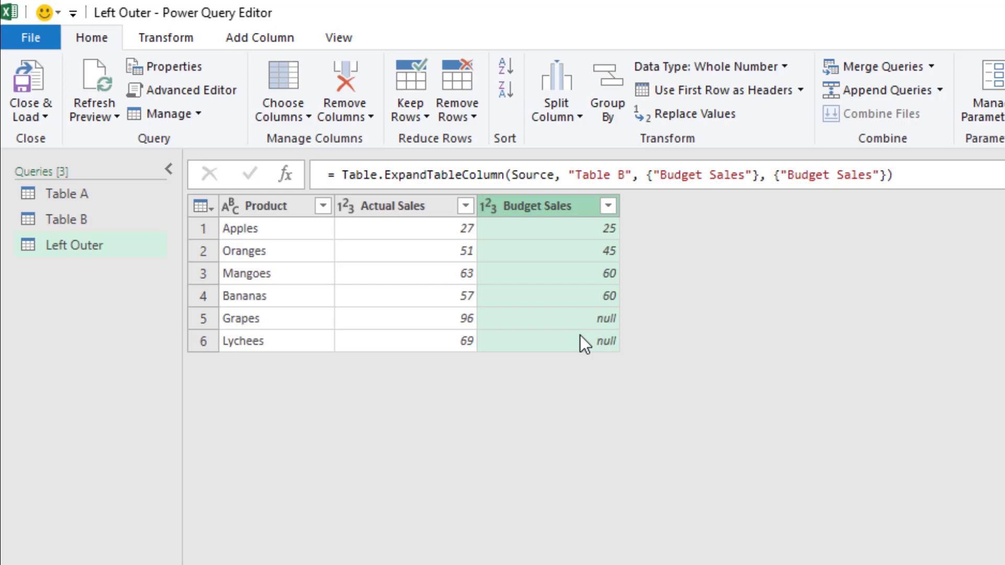
- Replace null values with 0 in the Budget Sales column
click(165, 38)
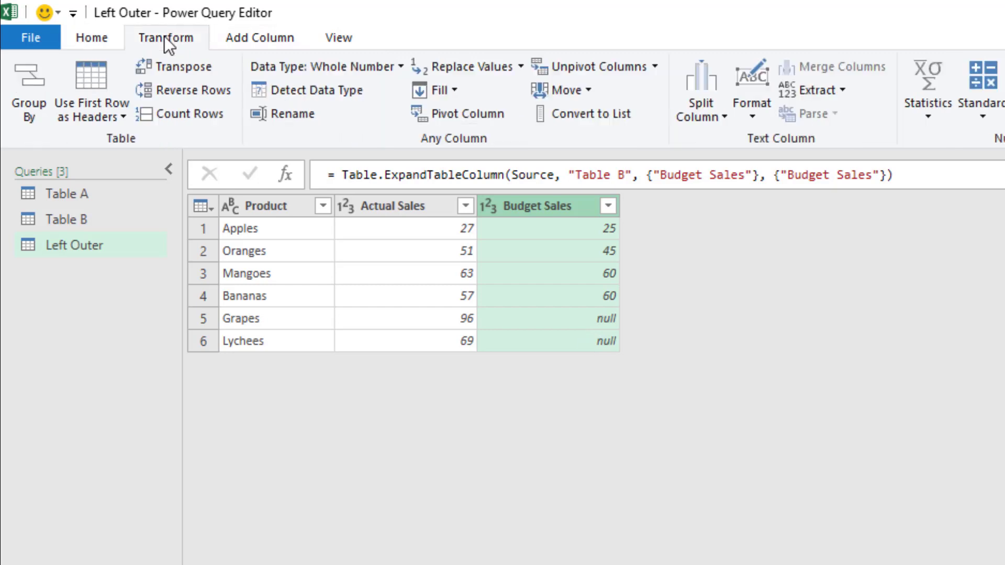
click(496, 73)
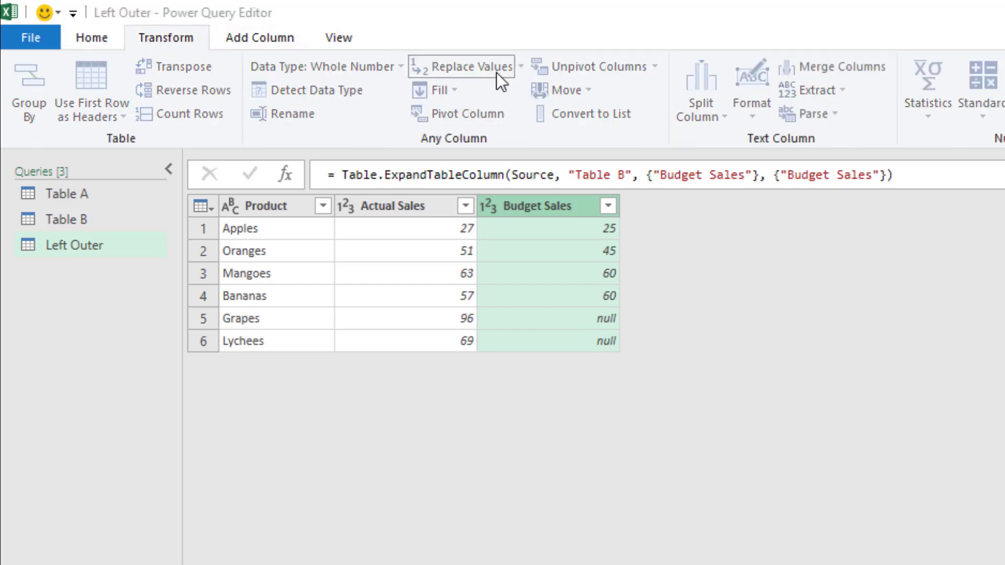
text(null)
key(Tab)
text(0)
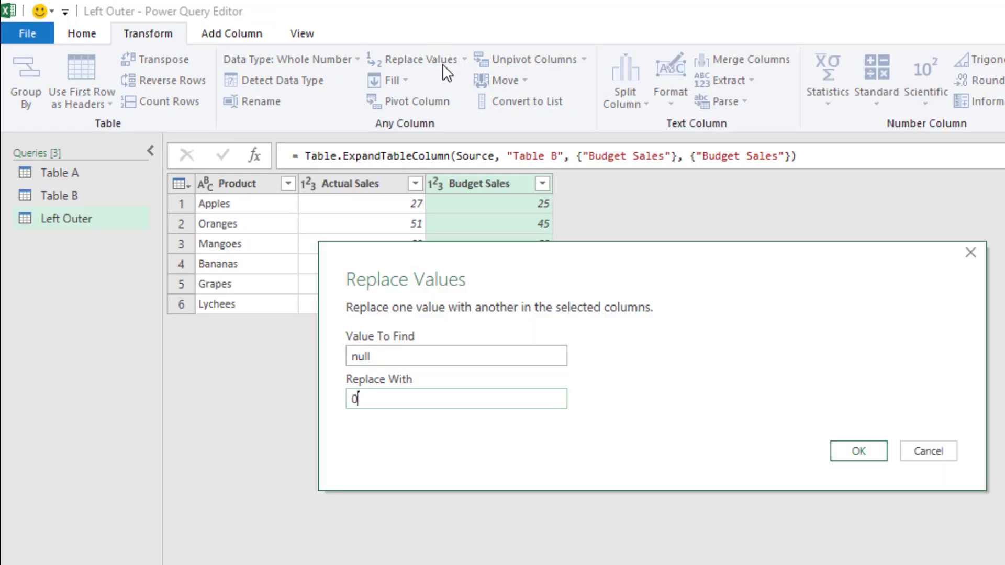
click(858, 450)
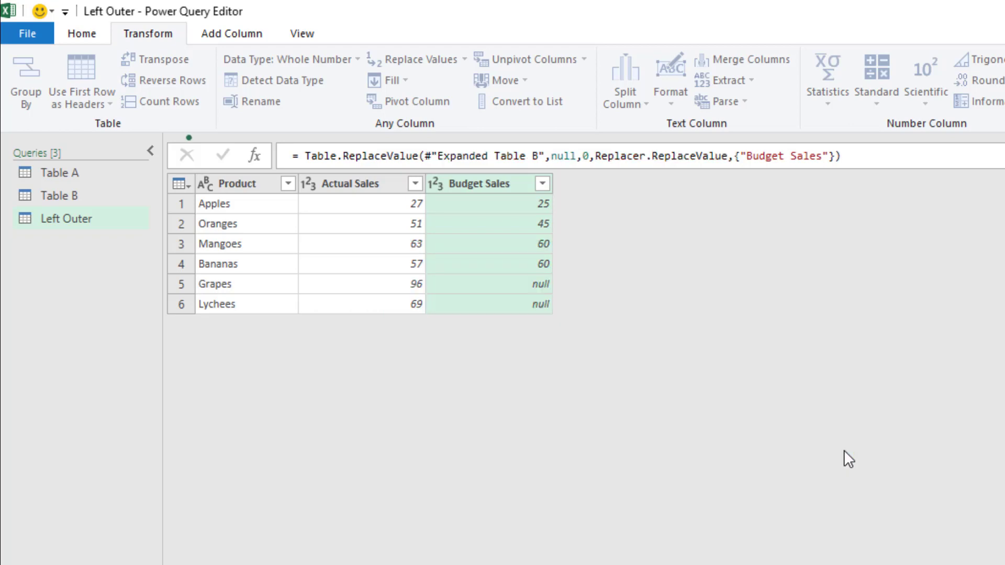
- Close the query editor and load the Left Outer query as a table in the existing worksheet at cell I14
click(81, 35)
click(30, 100)
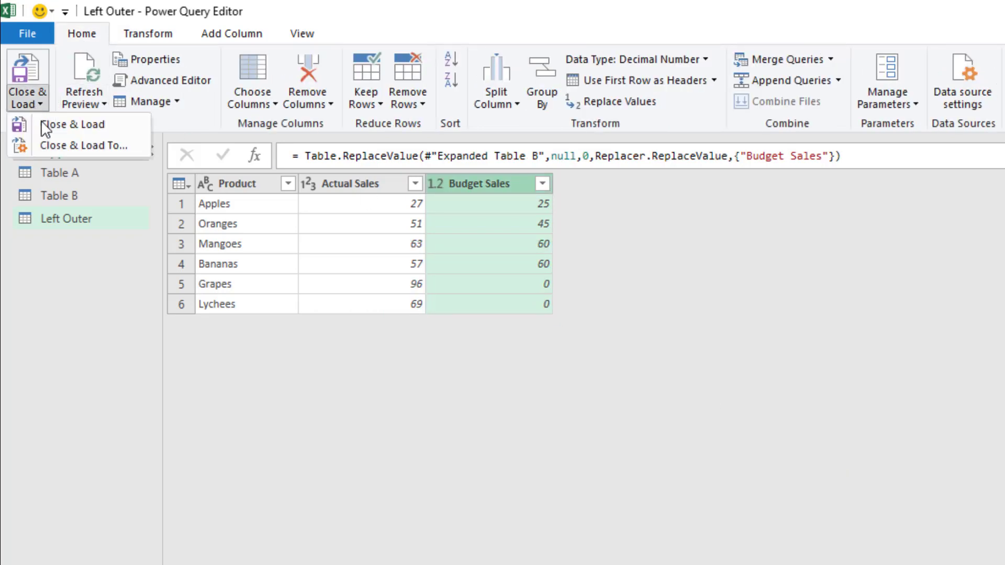
click(59, 146)
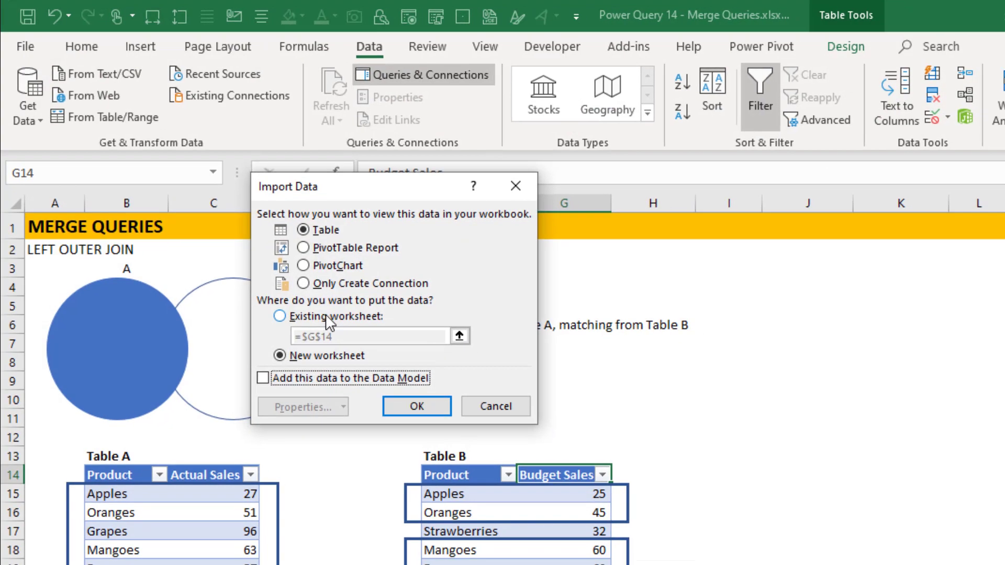
click(327, 318)
click(704, 476)
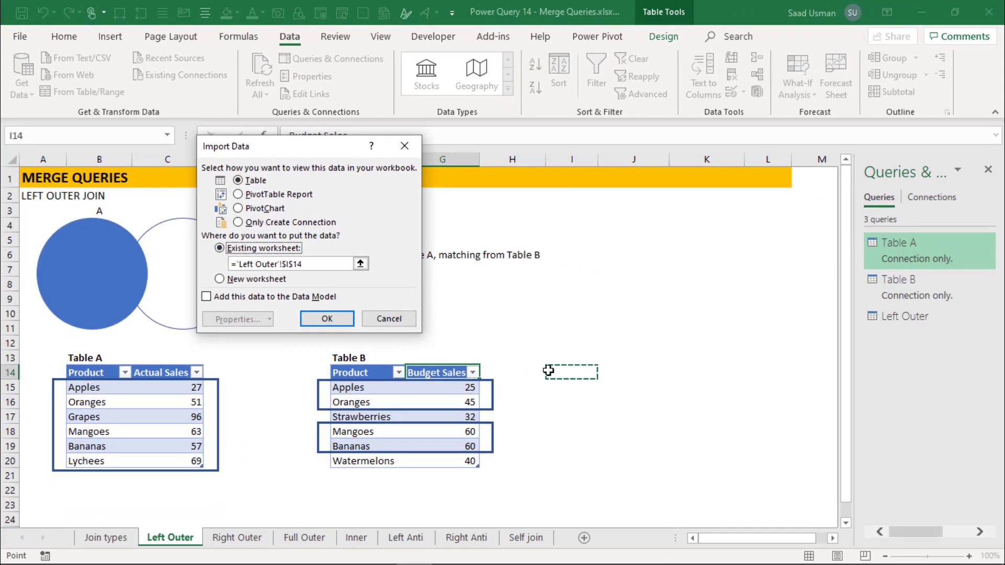
click(324, 318)
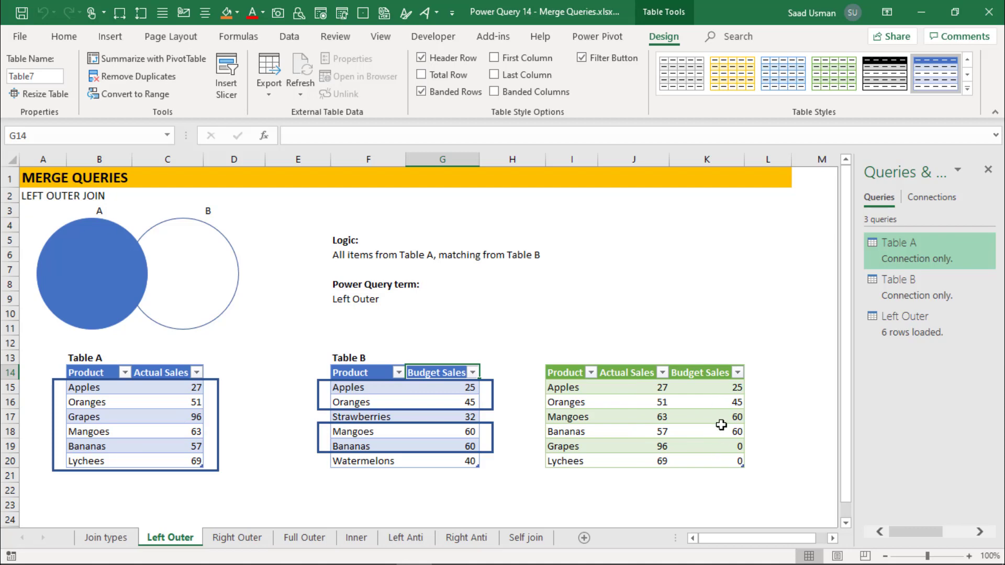
- On the Right Outer sheet, start a merge from the Table A query with Table B as the second table
click(253, 543)
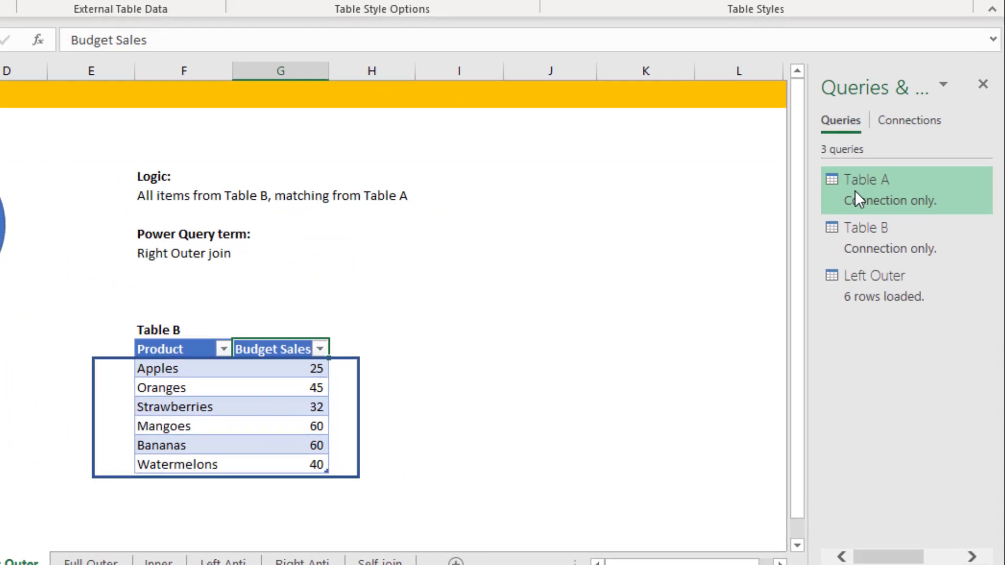
mouse_move(890, 251)
right_click(820, 129)
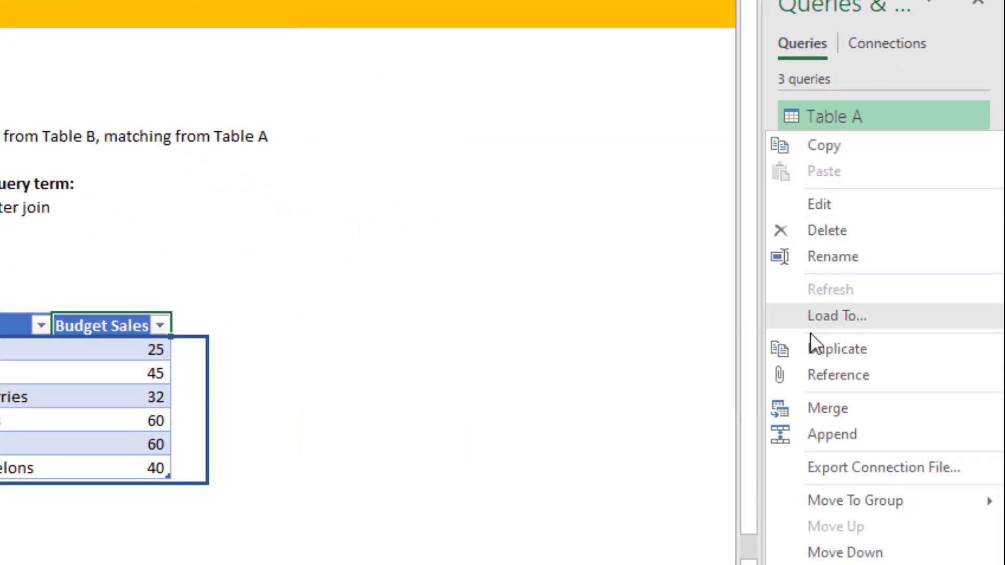
click(825, 410)
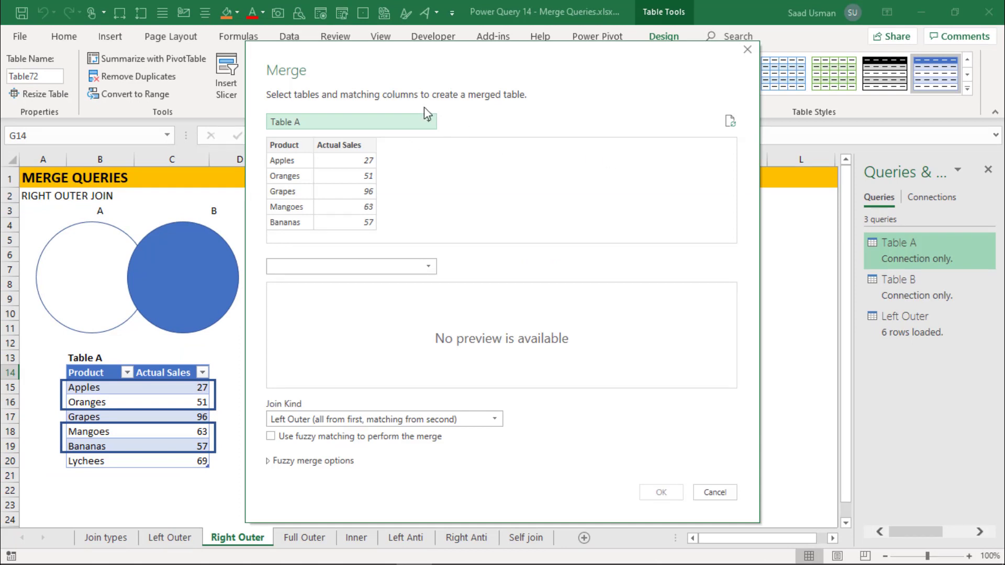
click(428, 267)
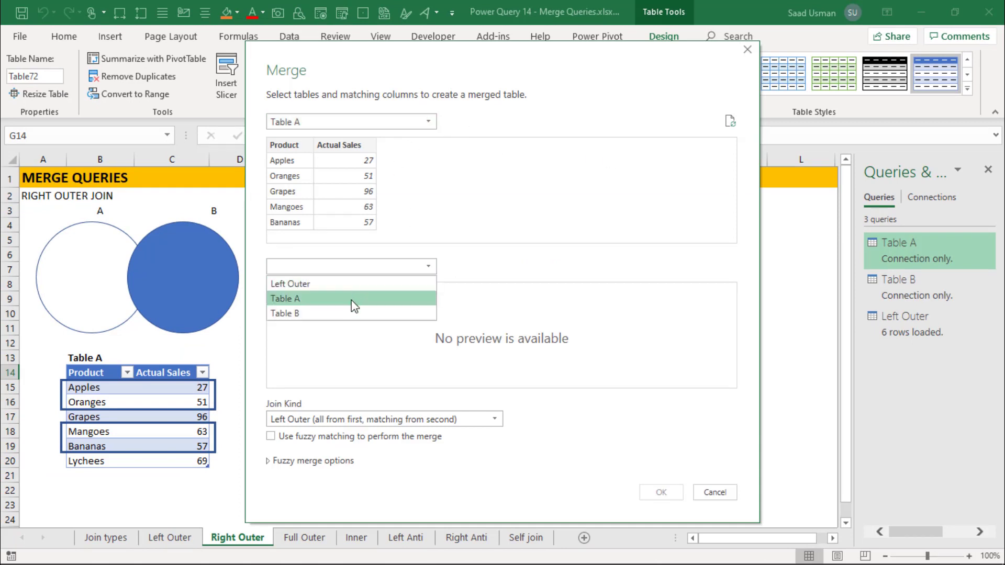
click(345, 313)
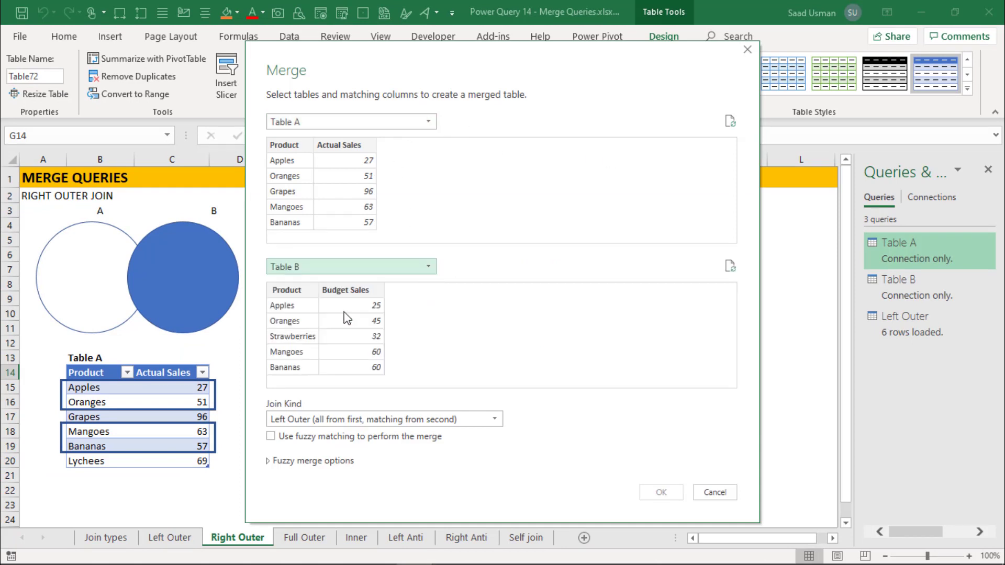
- Match both tables on their Product columns and create the merge with a Right Outer join
click(288, 147)
click(288, 291)
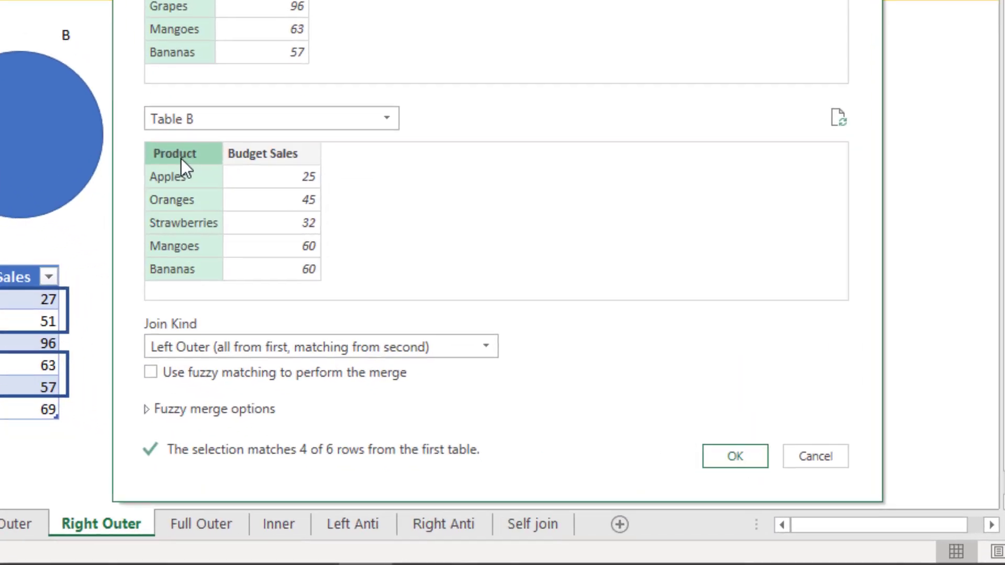
click(409, 348)
click(395, 380)
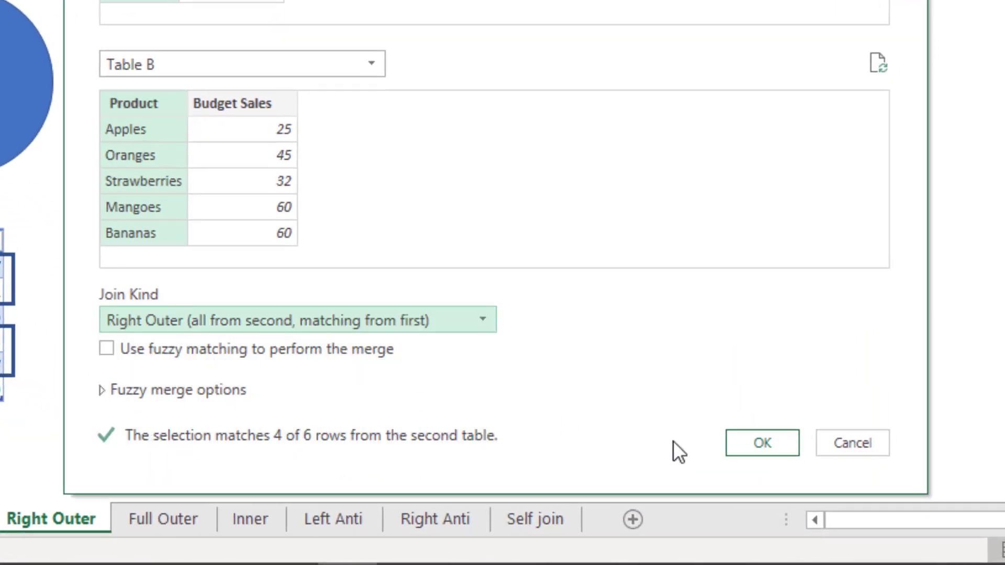
click(754, 443)
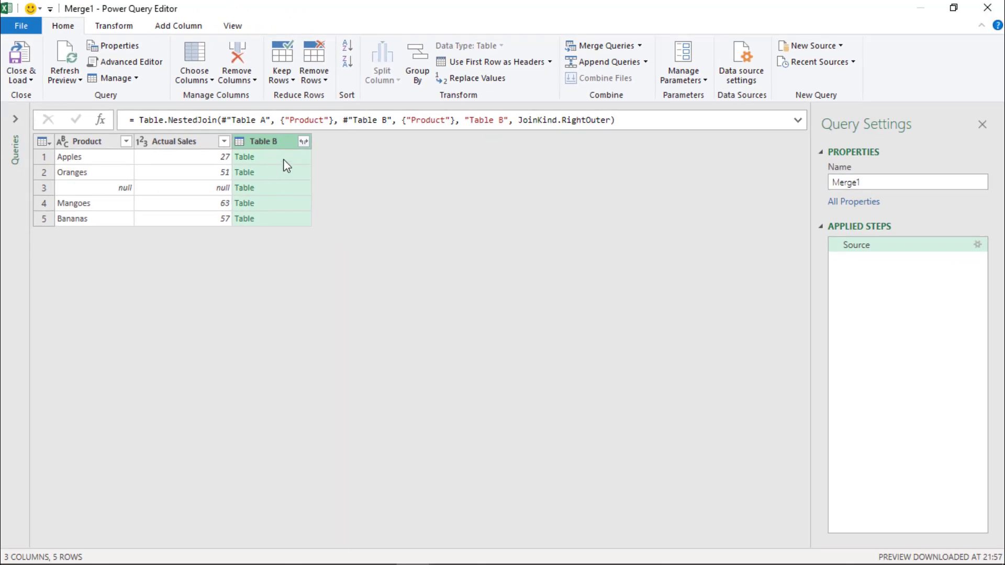
- Preview the nested Table B records in the first three rows and remove the Product column that came from Table A
click(283, 160)
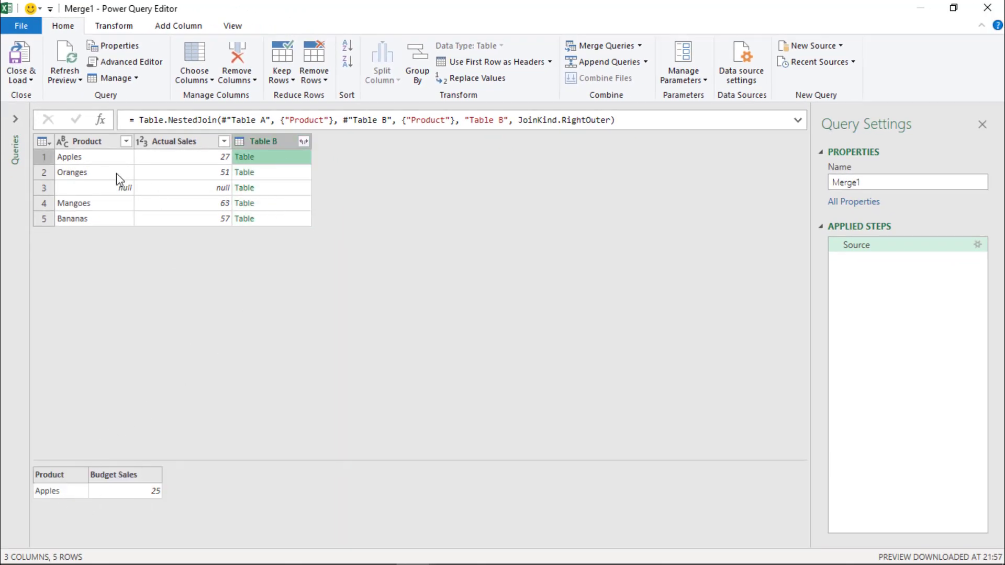
click(270, 177)
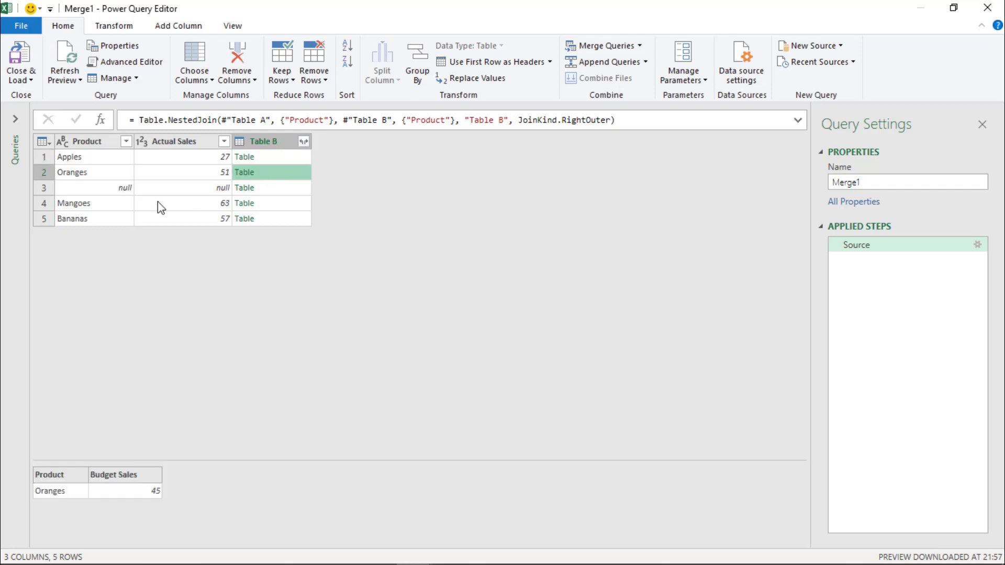
click(251, 188)
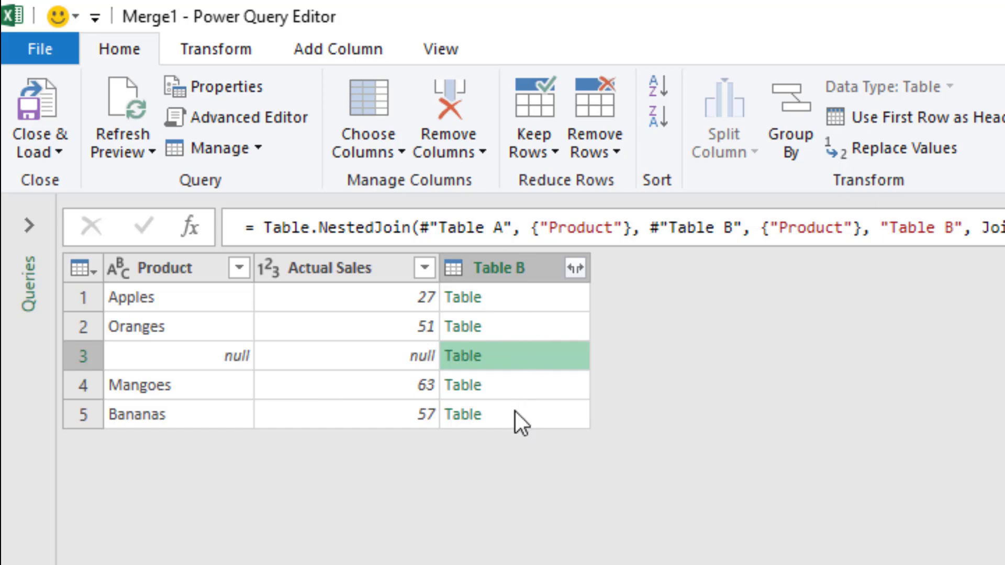
click(195, 268)
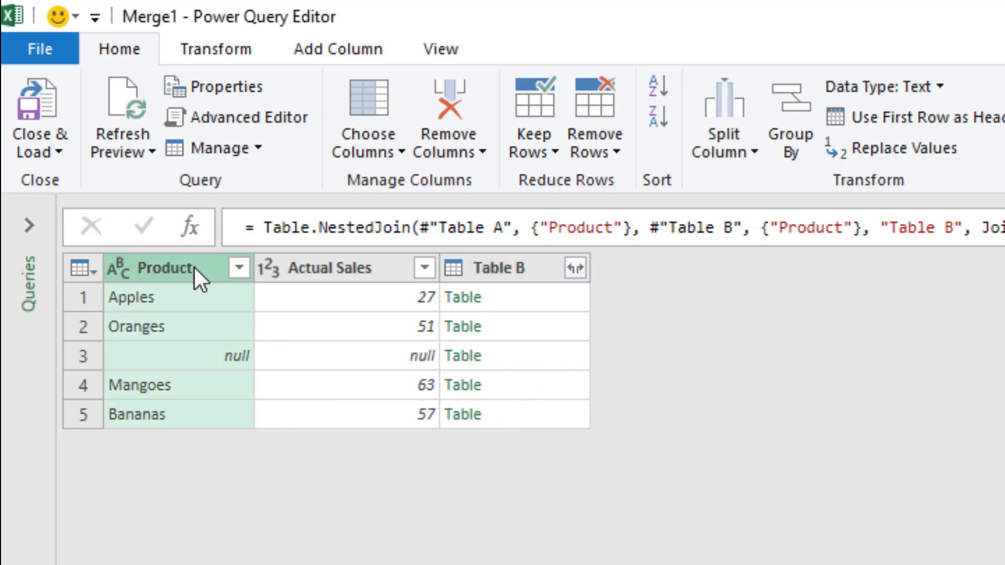
key(Delete)
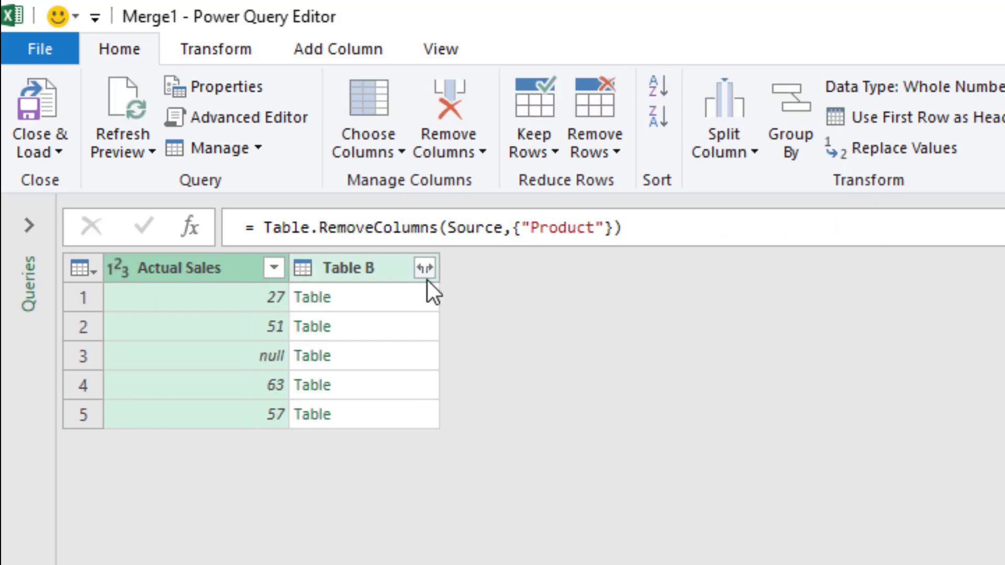
- Expand Table B to its Product and Budget Sales columns without using the original column name as prefix
click(425, 268)
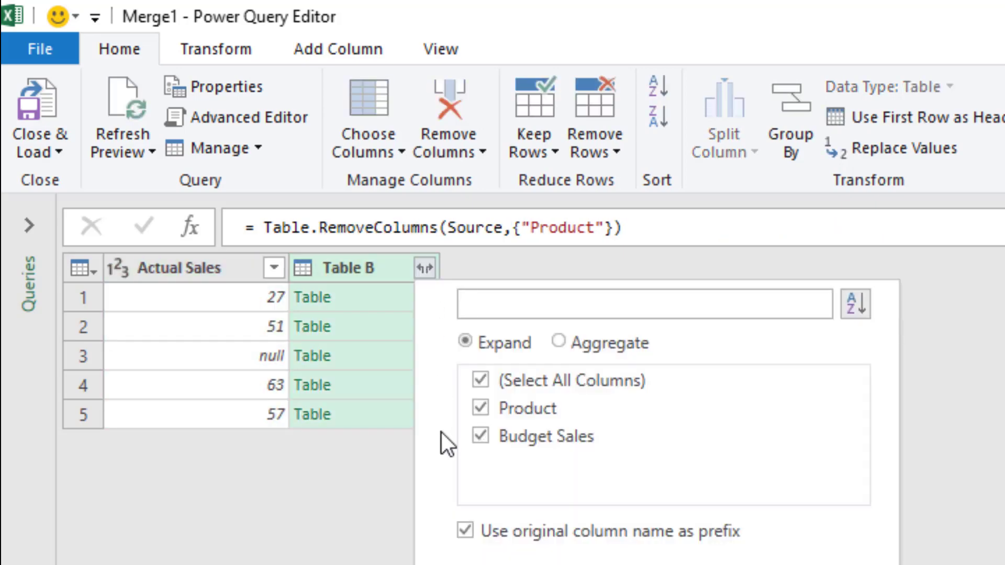
click(458, 535)
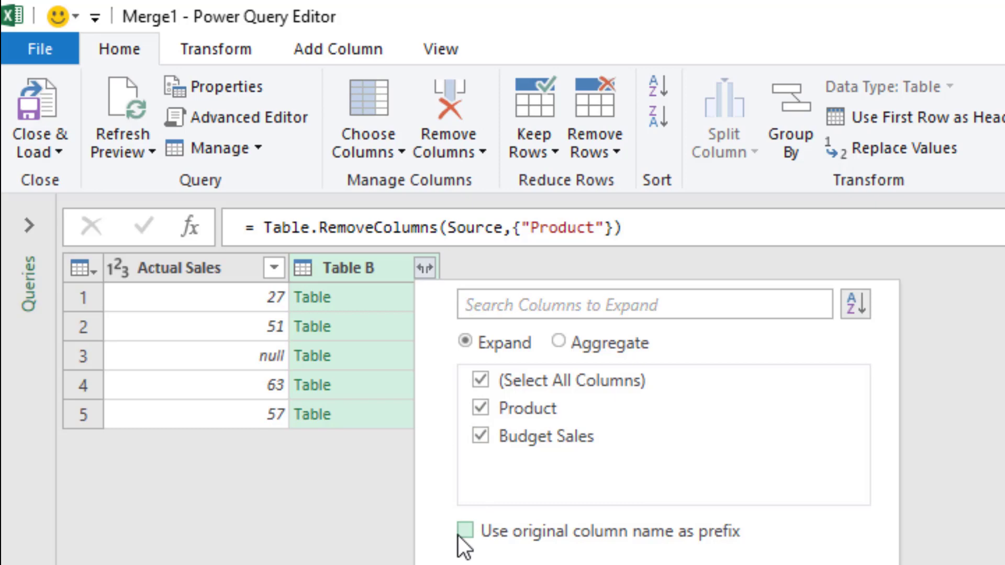
key(Return)
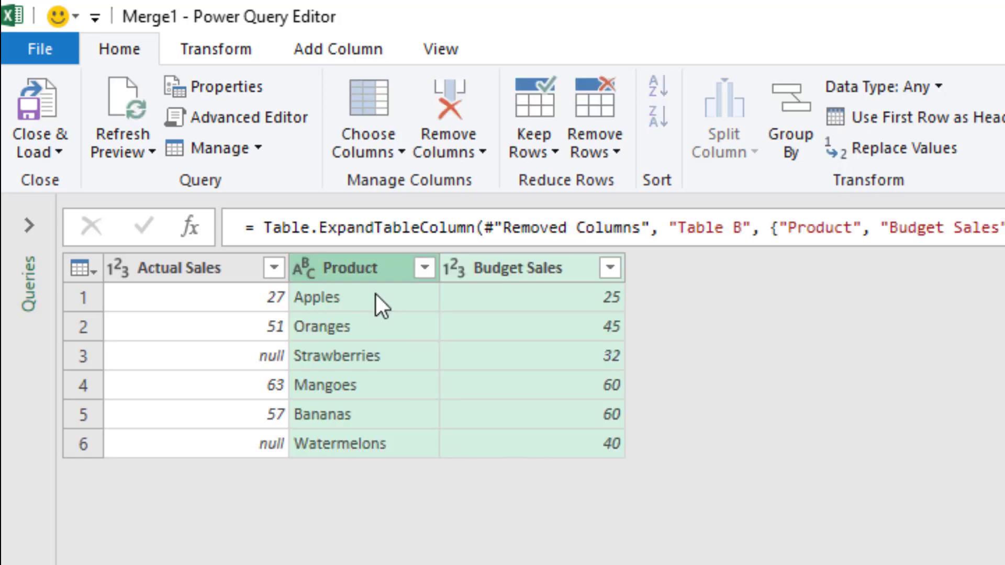
- Move the Product column to the front of the merged table and replace null with 0 in the Actual Sales column
click(364, 268)
drag(364, 268, 169, 275)
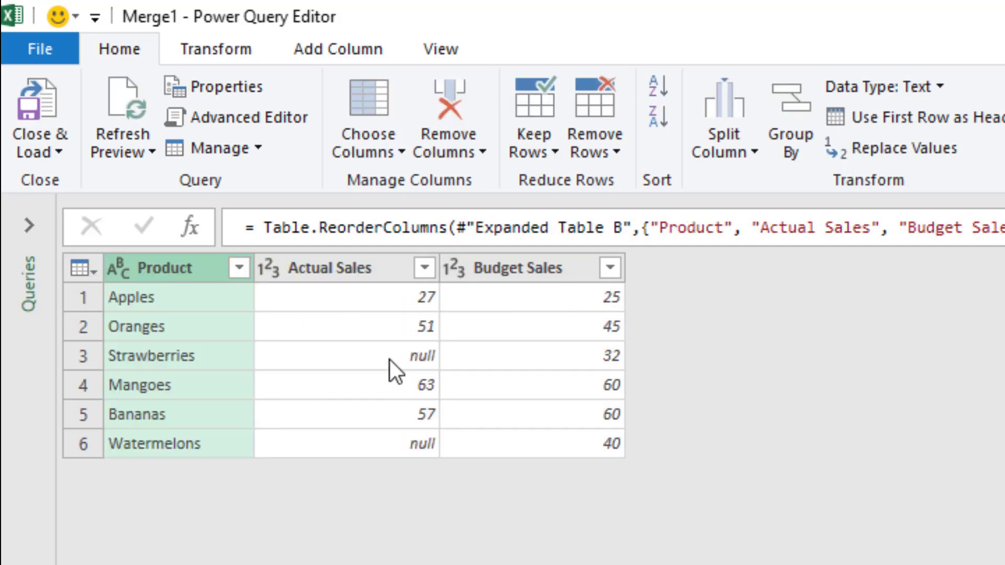
double_click(372, 269)
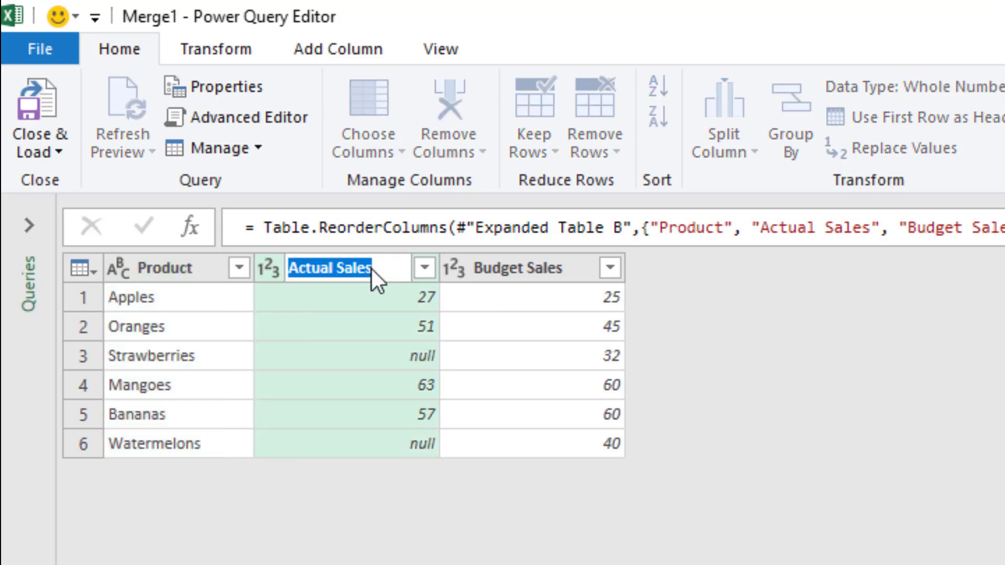
click(212, 47)
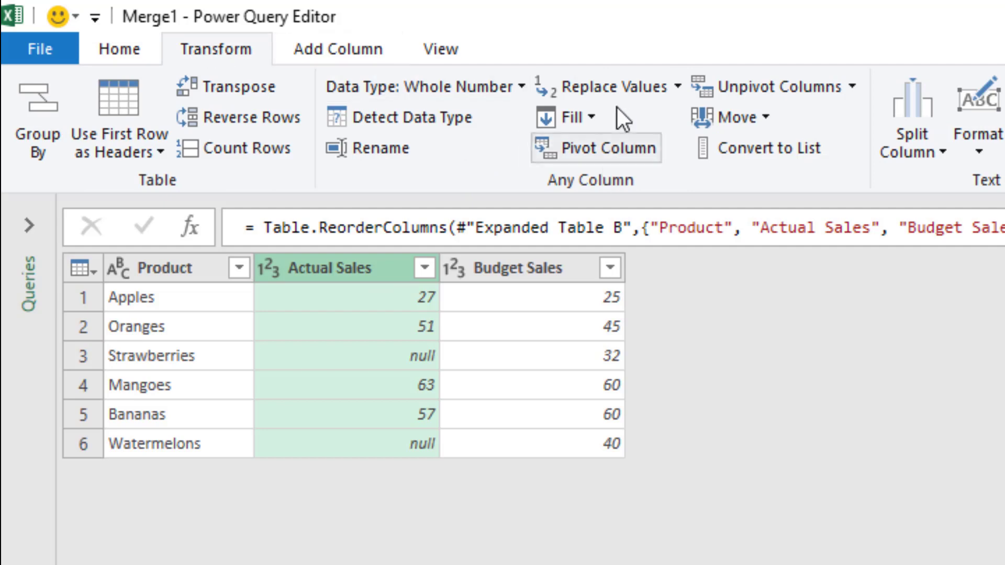
click(619, 88)
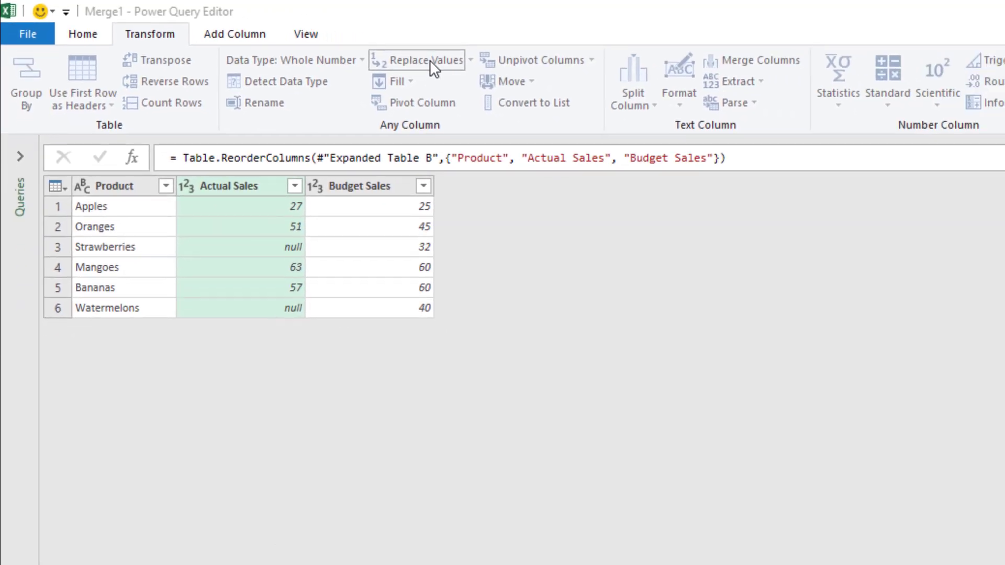
text(null)
key(Tab)
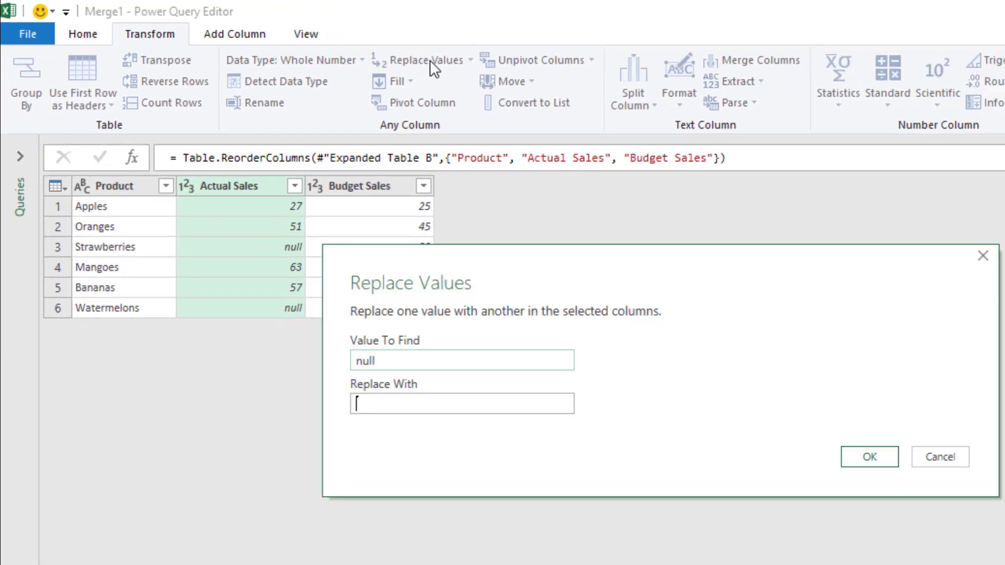
text(0)
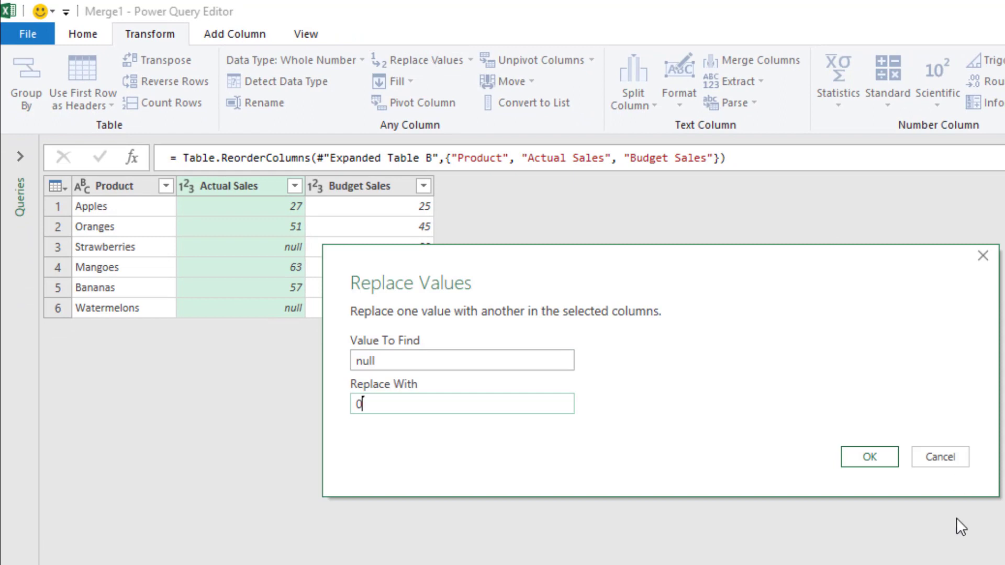
click(849, 458)
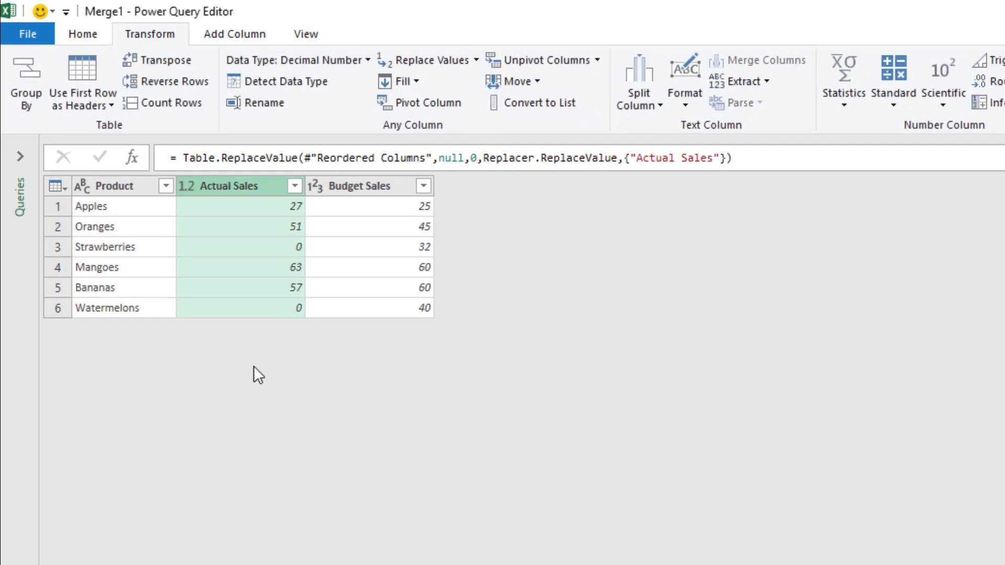
- Load the merged query as a table to cell I14 of the existing Right Outer worksheet
click(68, 31)
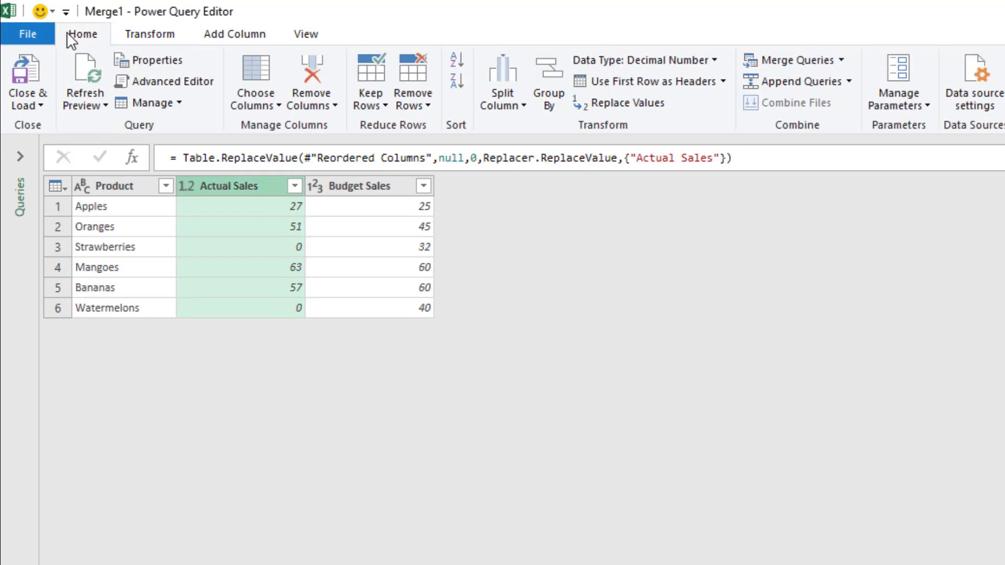
click(33, 105)
click(42, 134)
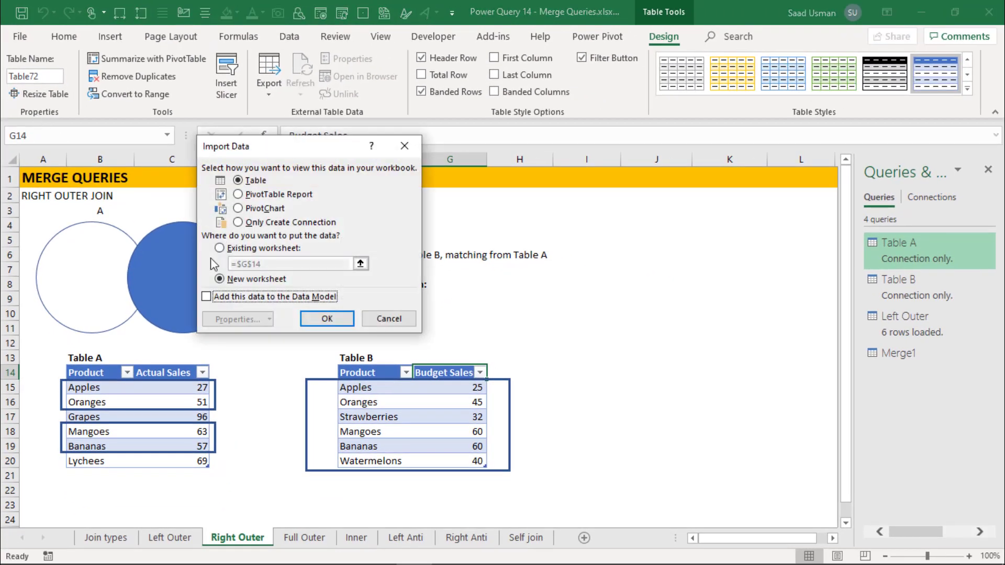
click(239, 250)
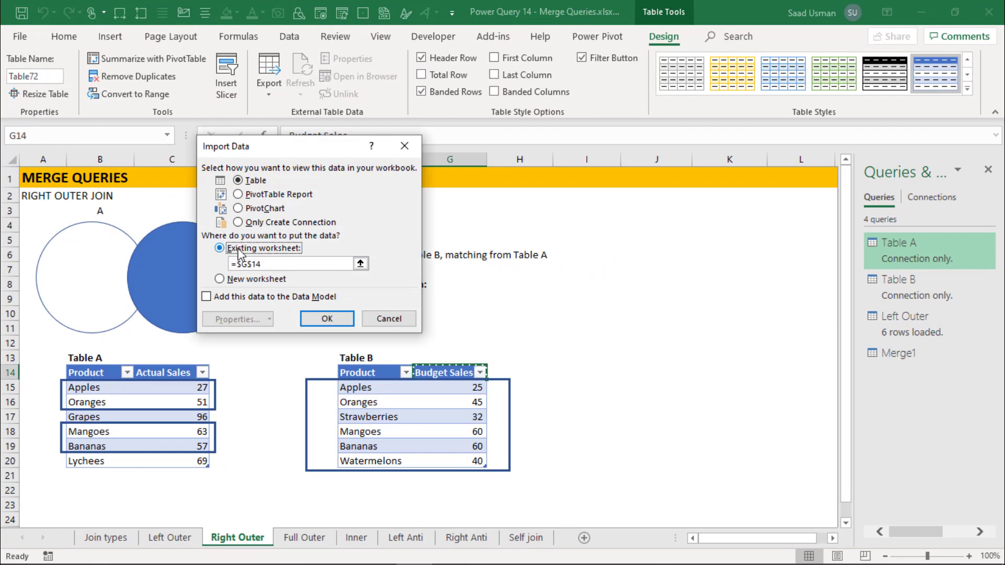
click(578, 373)
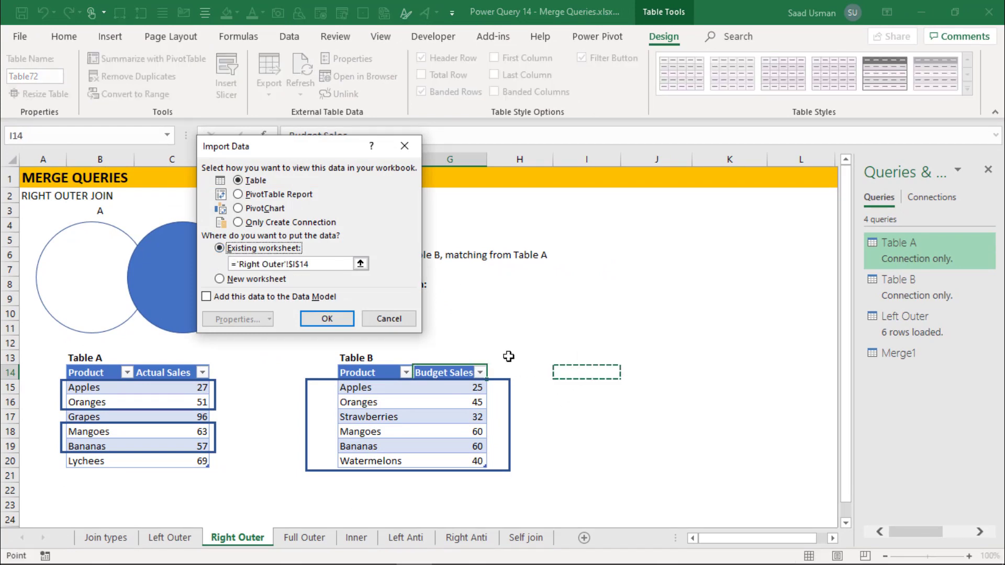
click(318, 318)
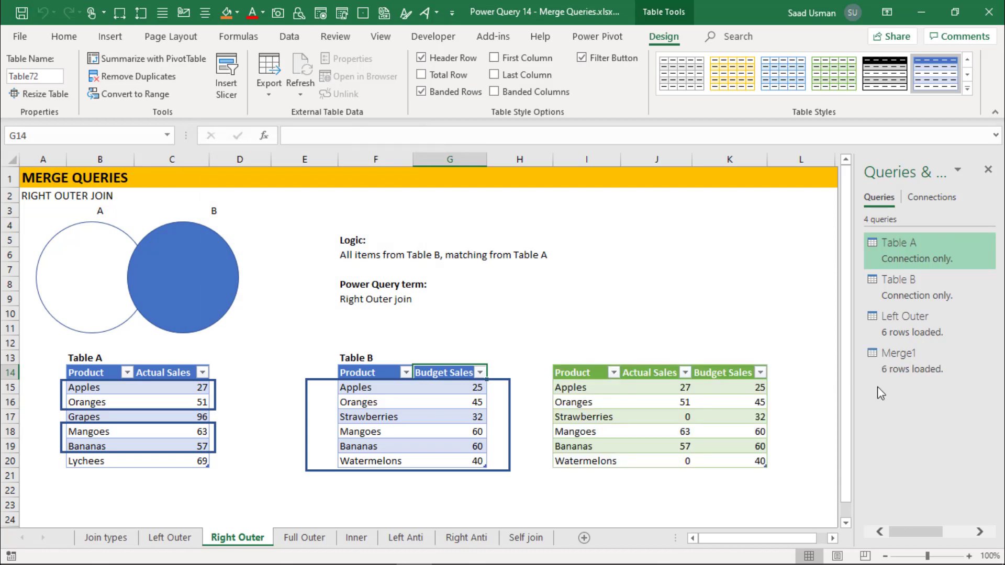
- Rename the Merge1 query as Right Outer
right_click(899, 356)
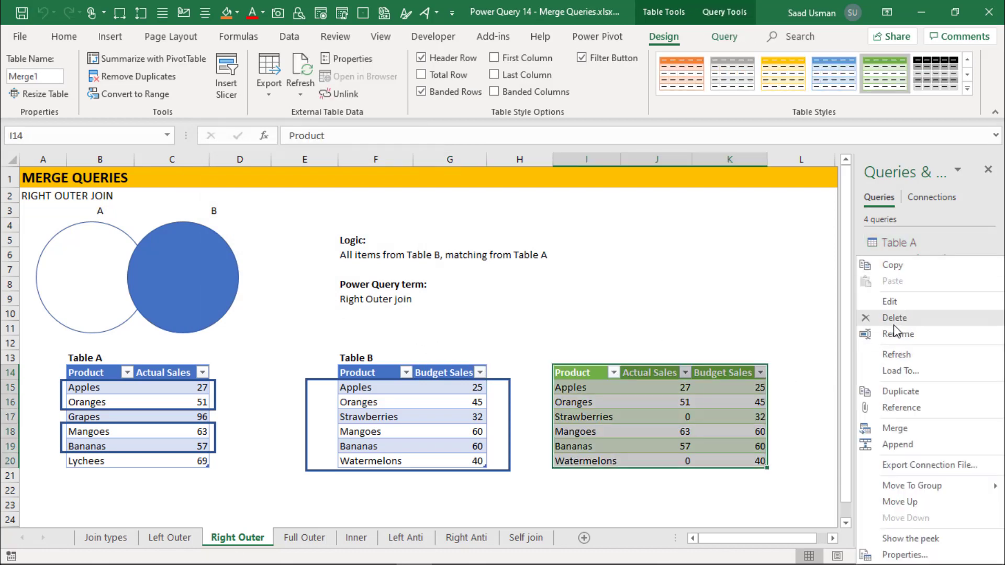
click(897, 335)
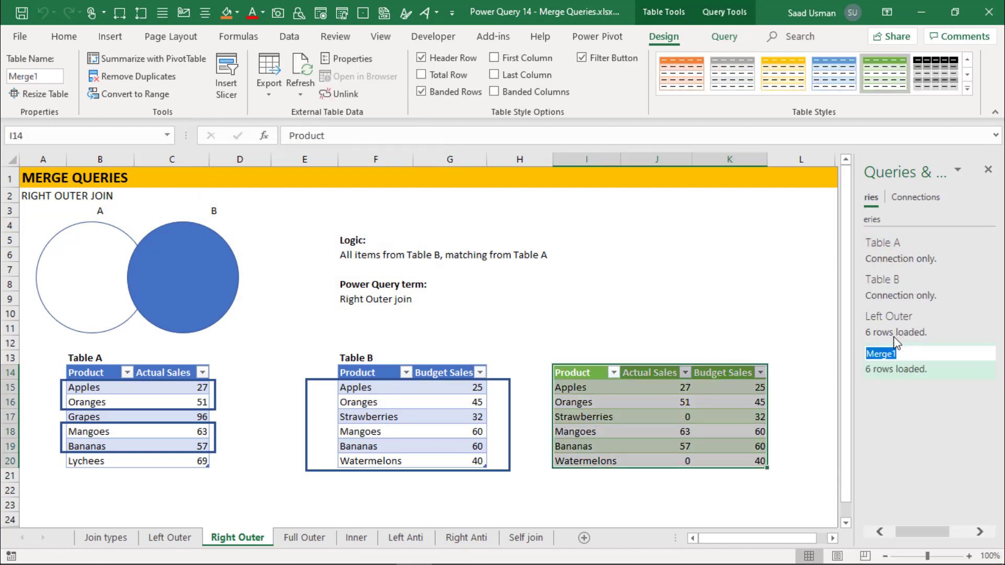
text(Right Outer)
key(Return)
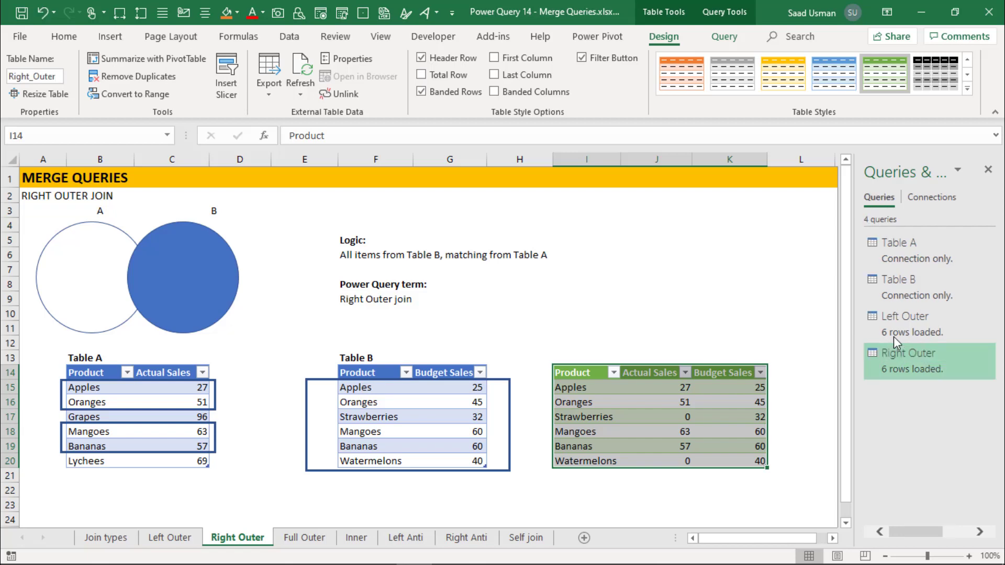
click(591, 335)
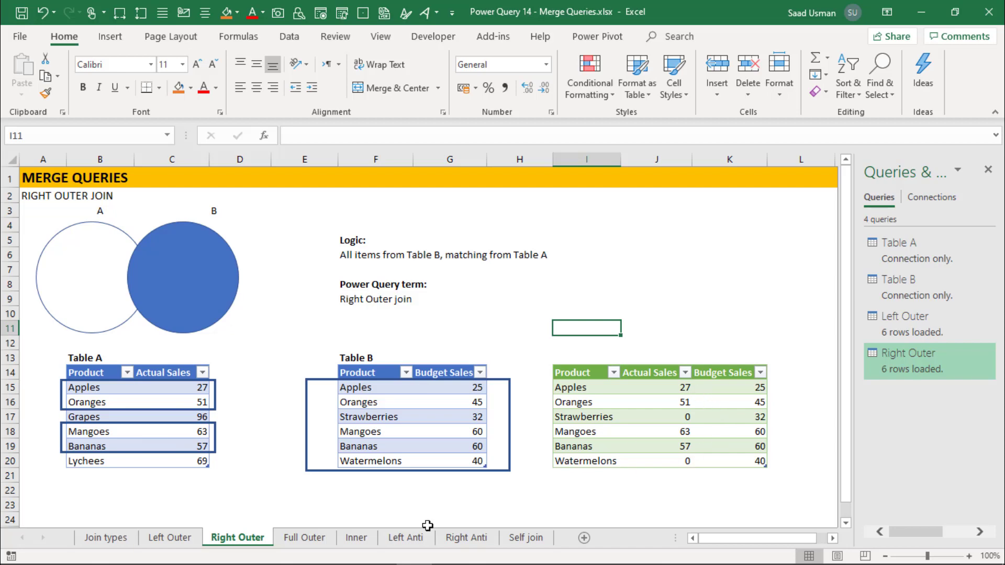
- Go to the Full Outer sheet, select cell I14 and launch the Power Query Editor
click(305, 538)
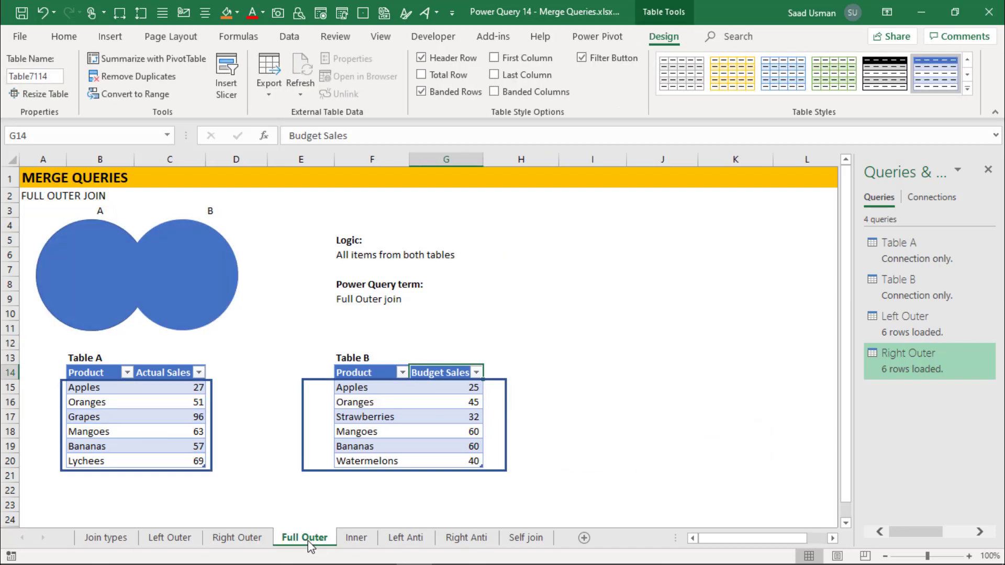
click(584, 371)
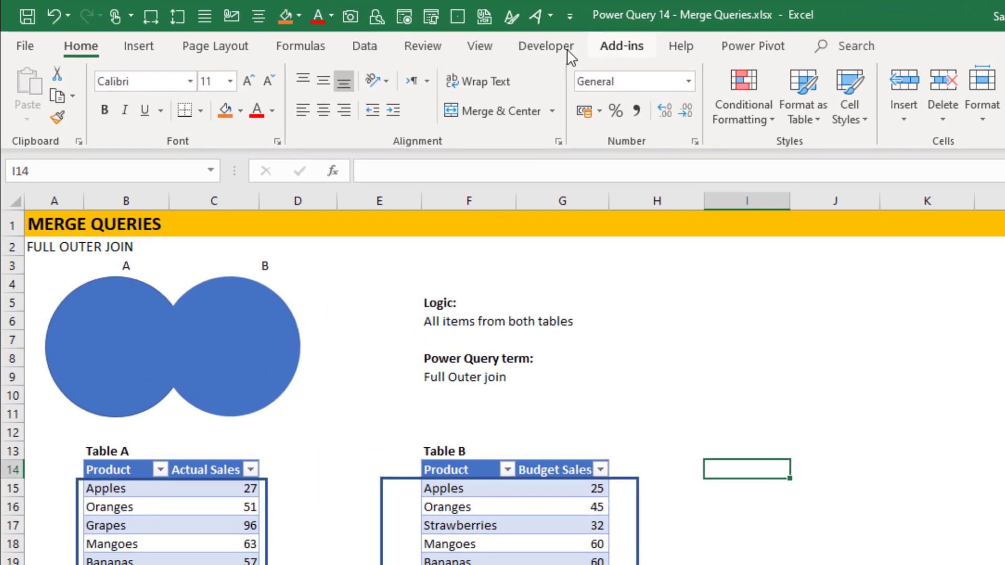
click(355, 49)
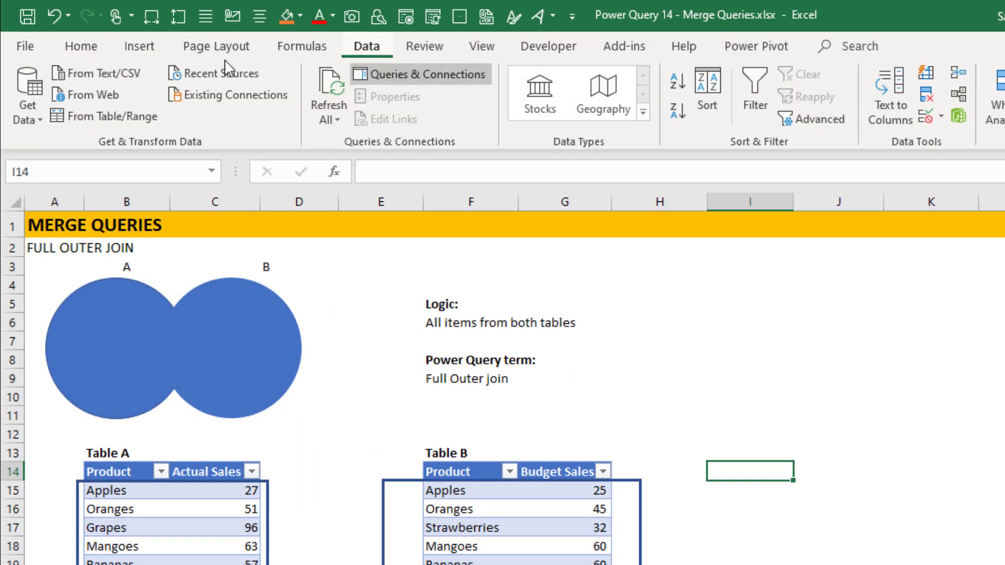
click(25, 116)
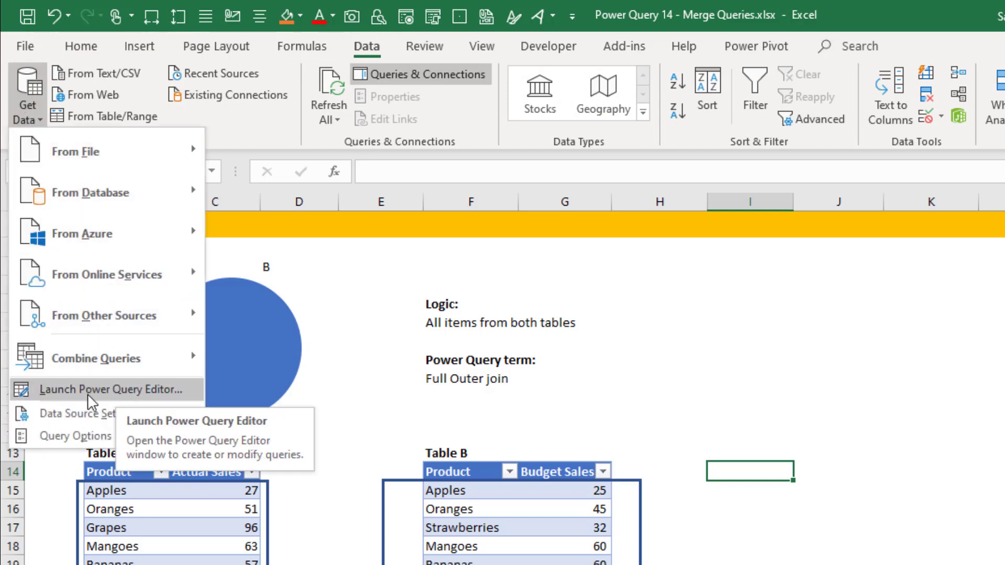
click(101, 393)
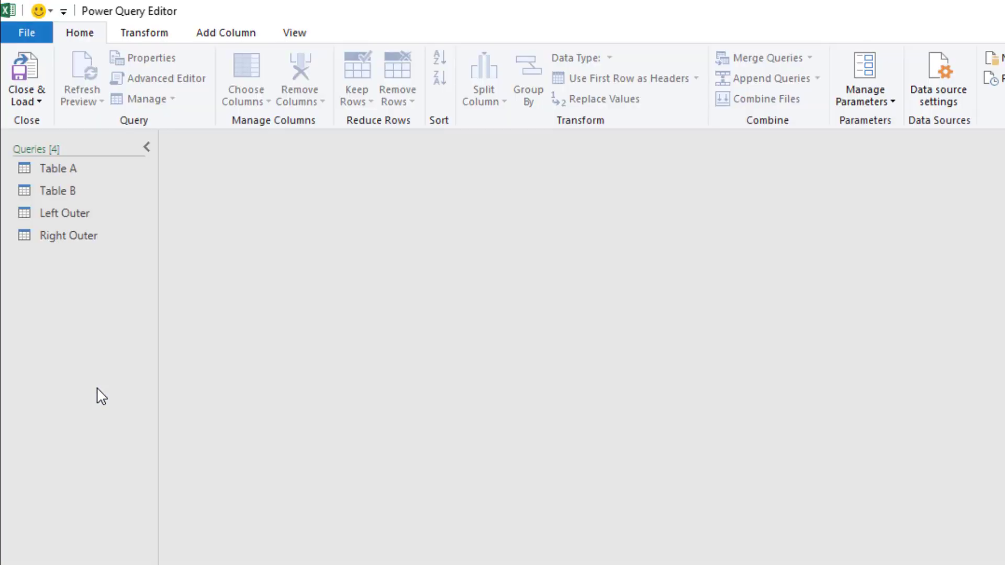
- Start a merge as a new query from Table A with Table B as the second table
click(61, 167)
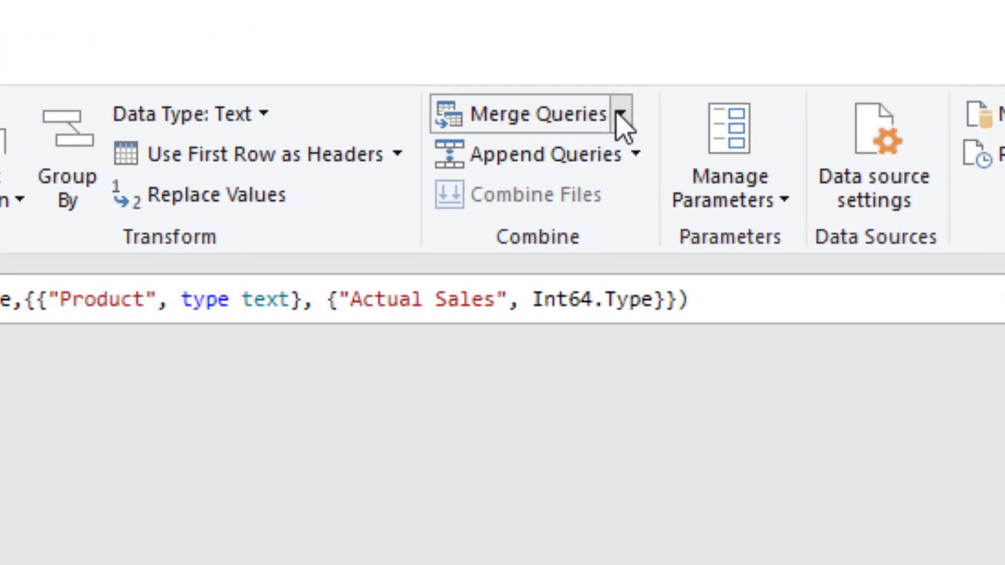
click(619, 114)
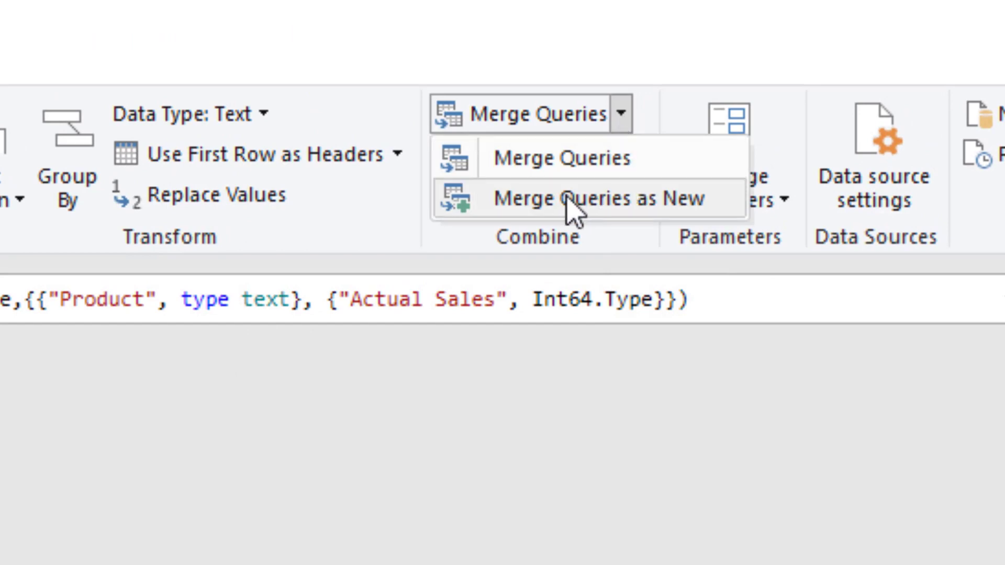
click(585, 205)
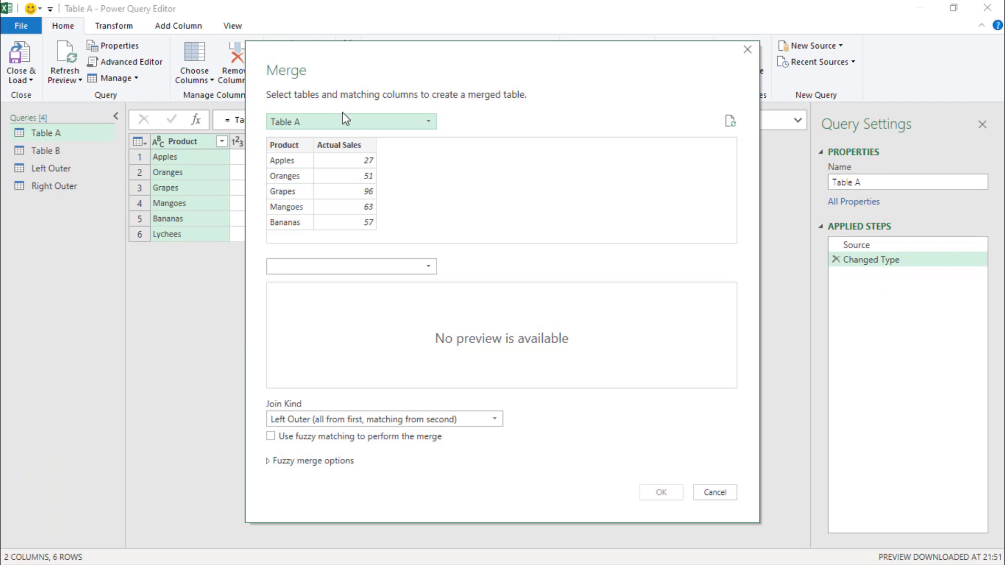
click(344, 267)
click(324, 329)
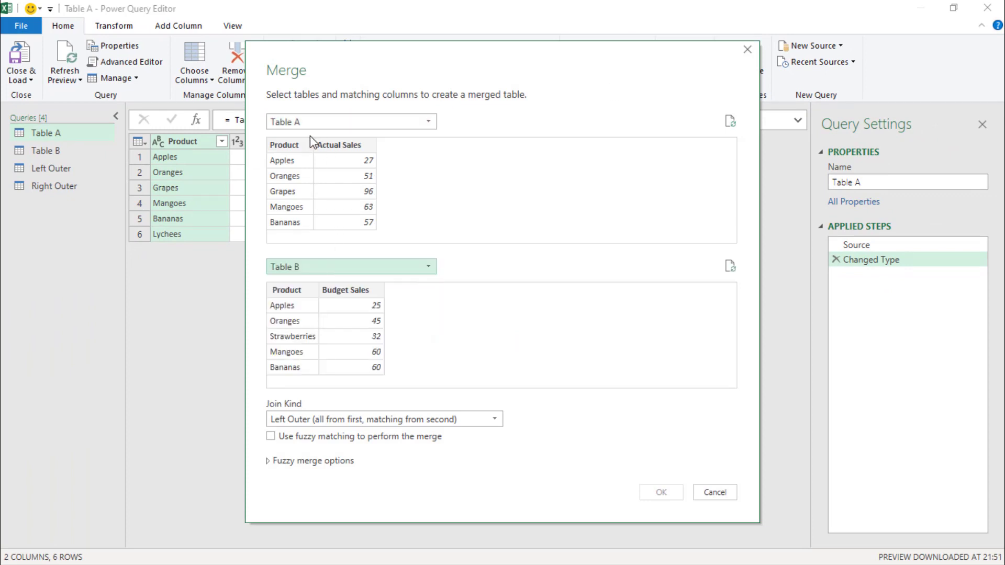
- Match both tables on their Product columns and create the merge with a Full Outer join
click(303, 142)
click(286, 292)
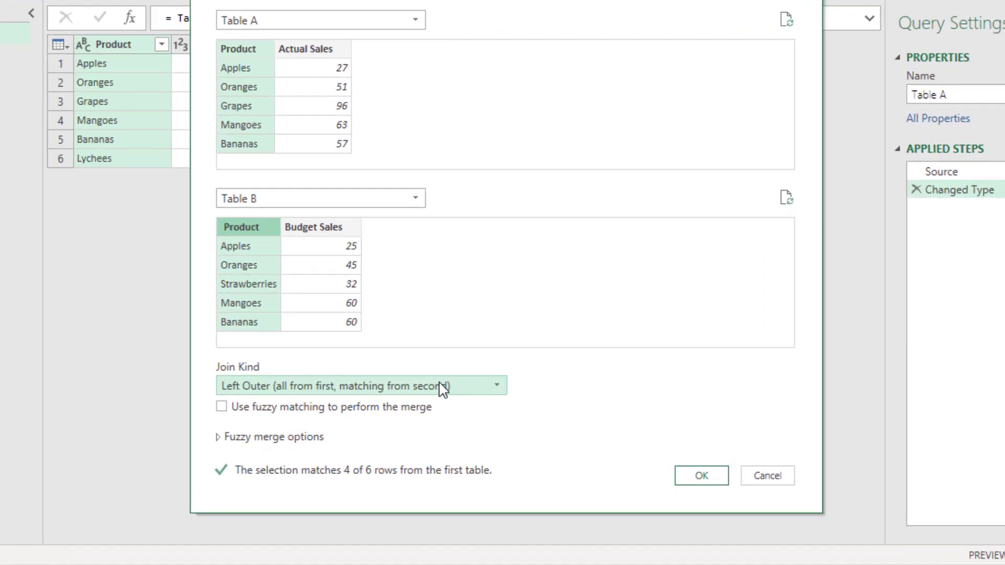
click(440, 384)
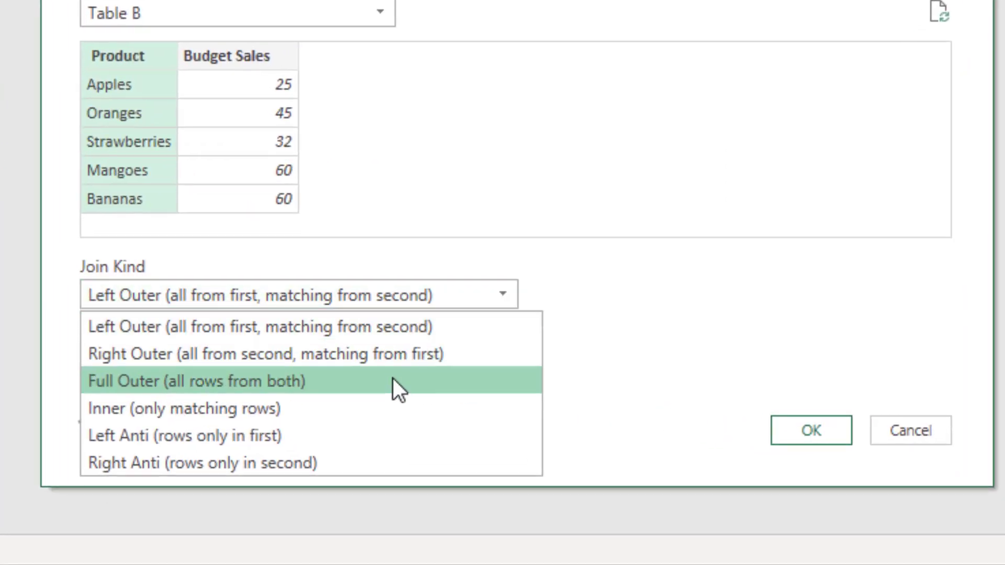
click(423, 441)
click(801, 434)
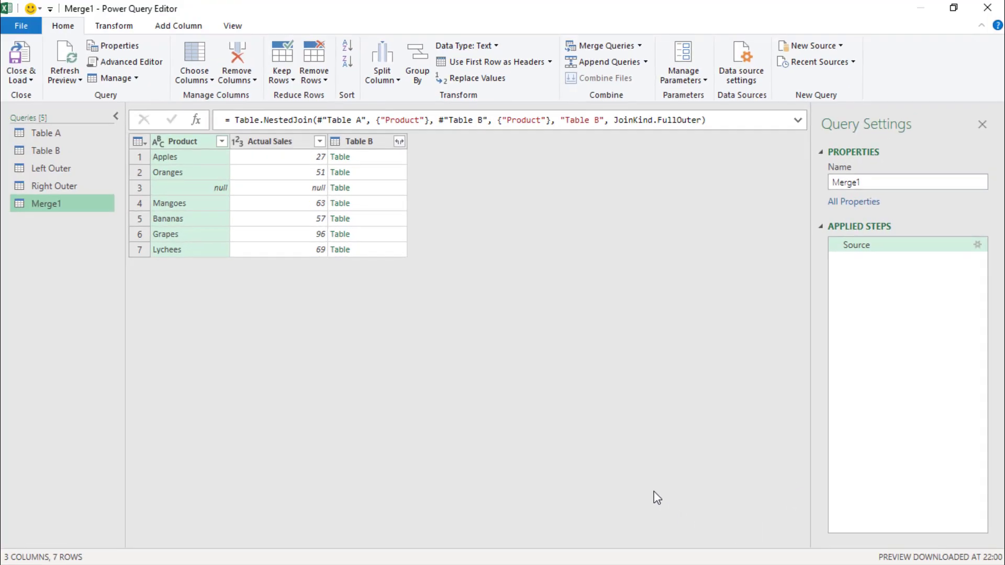
- Rename the new merged query as Full Outer in the query settings
click(872, 183)
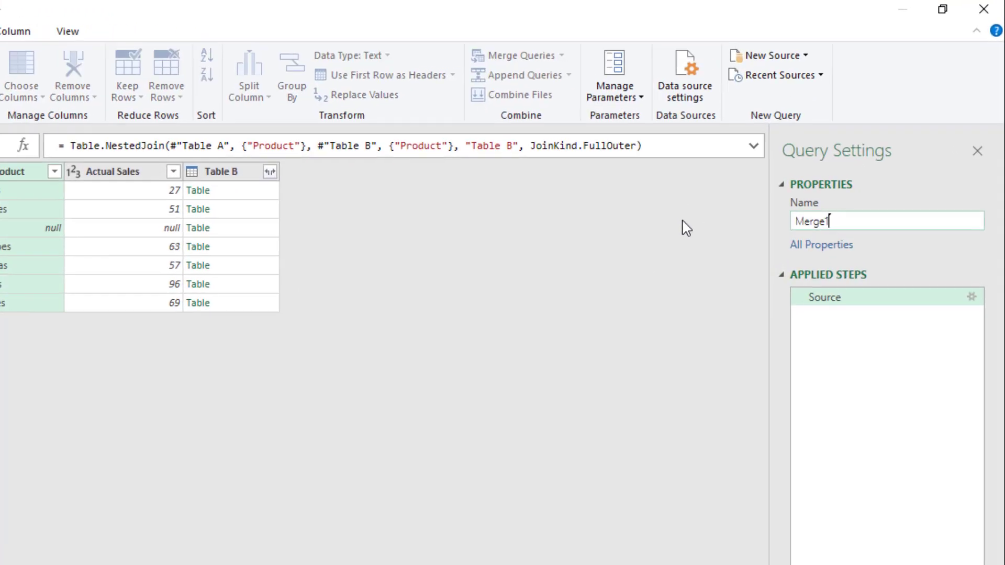
key(BackSpace)
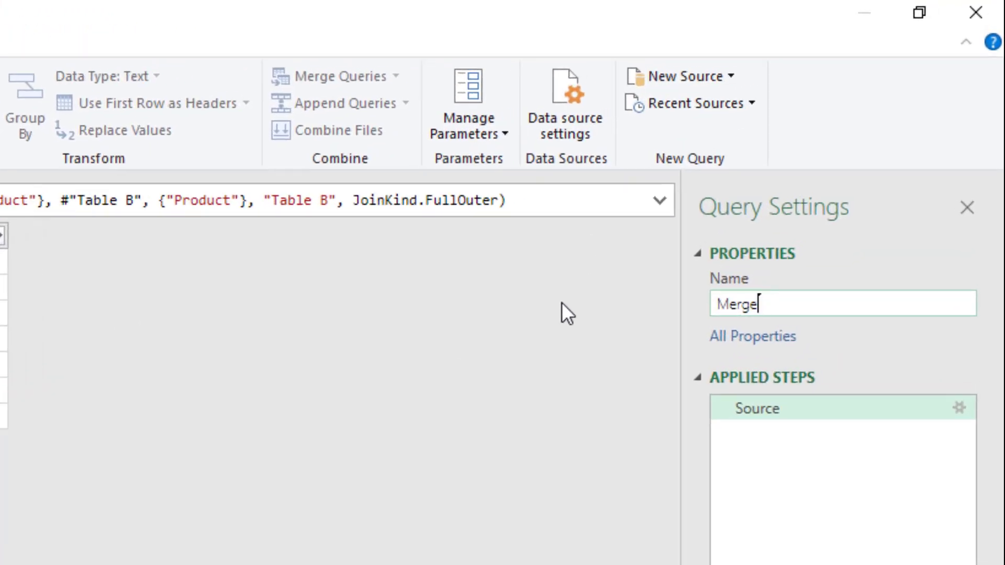
key(BackSpace)
key(BackSpace)
key(BackSpace)
key(BackSpace)
key(BackSpace)
text(Full Outer)
key(Return)
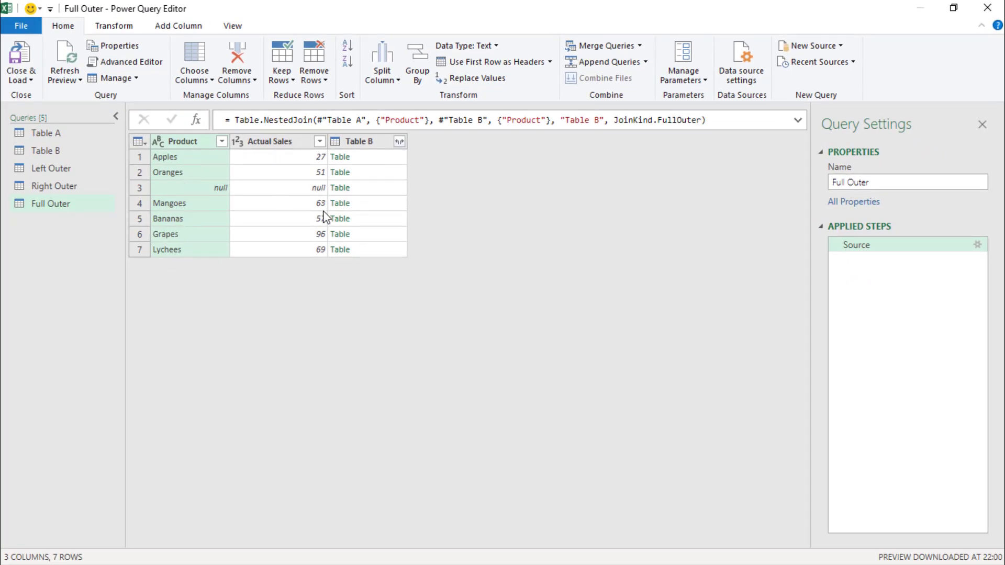
- Preview the nested Table B records for Bananas and Grapes, and expand Table B to Product and Budget Sales without the original column name as prefix
click(375, 222)
click(373, 235)
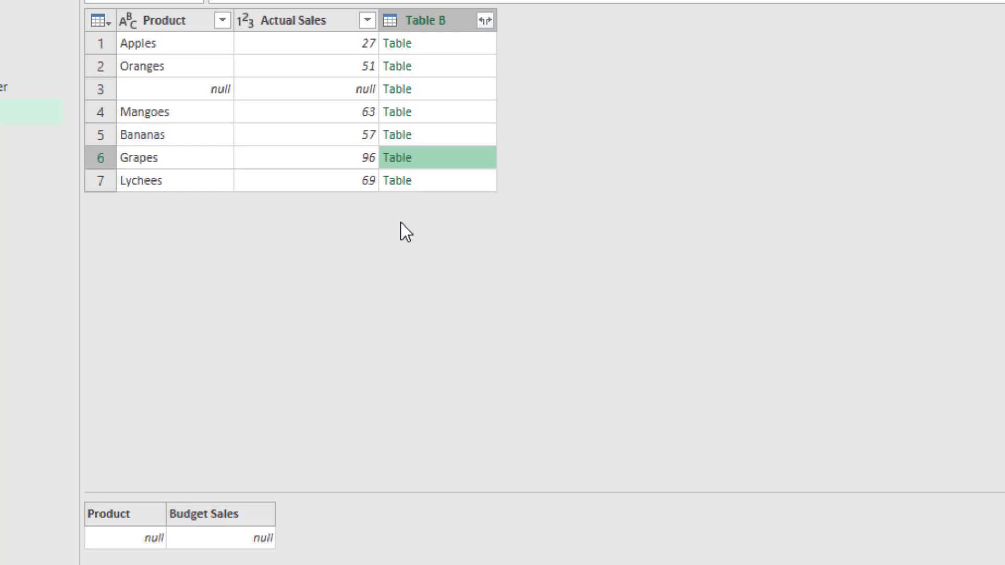
click(486, 20)
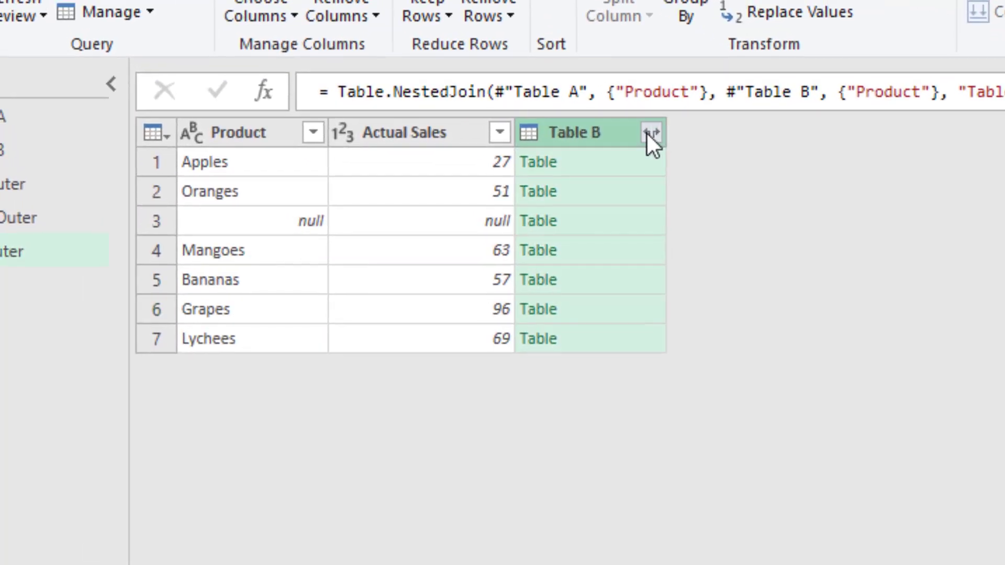
click(649, 132)
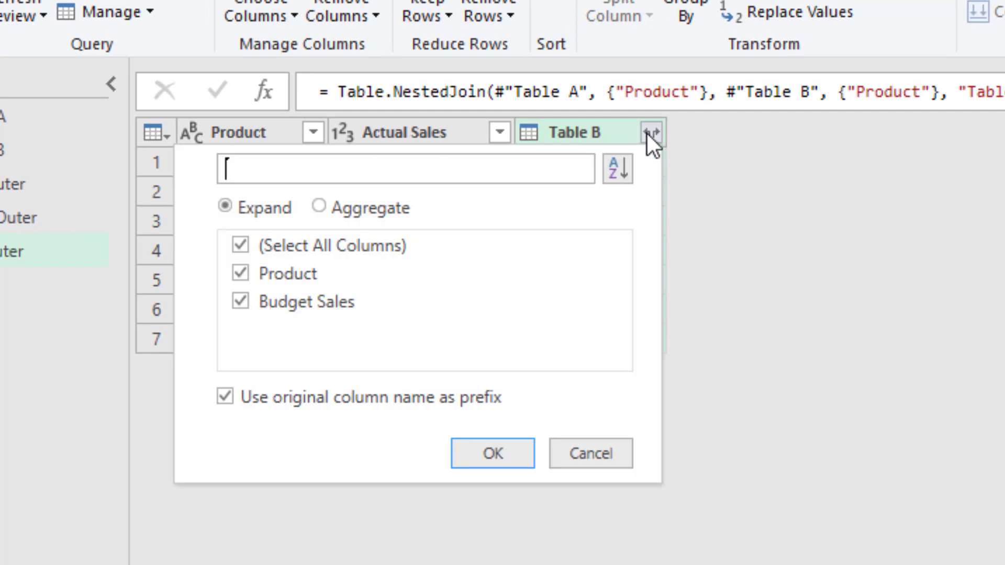
click(229, 393)
click(492, 453)
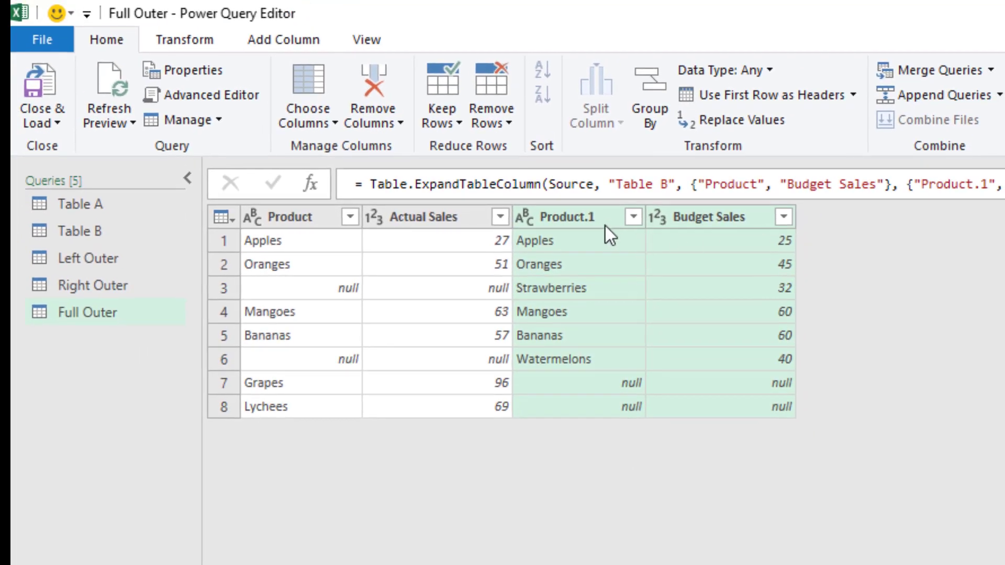
- Start a conditional column named Product final in the Full Outer query
click(603, 222)
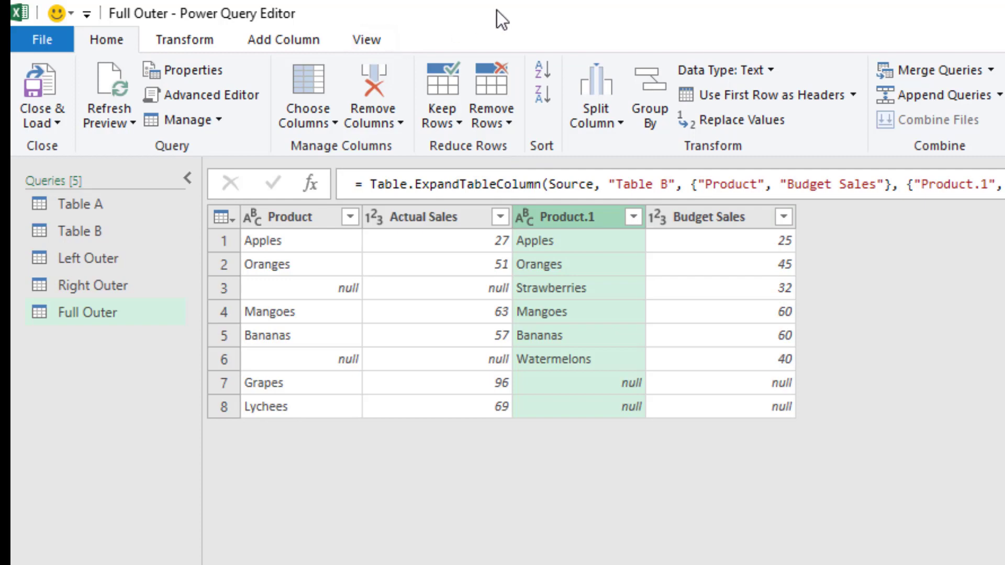
click(308, 37)
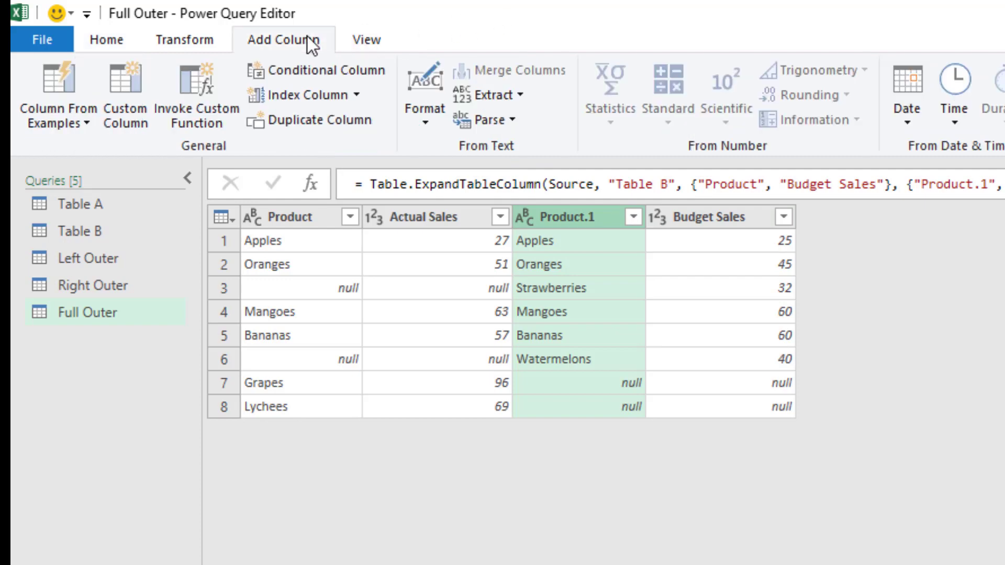
click(300, 72)
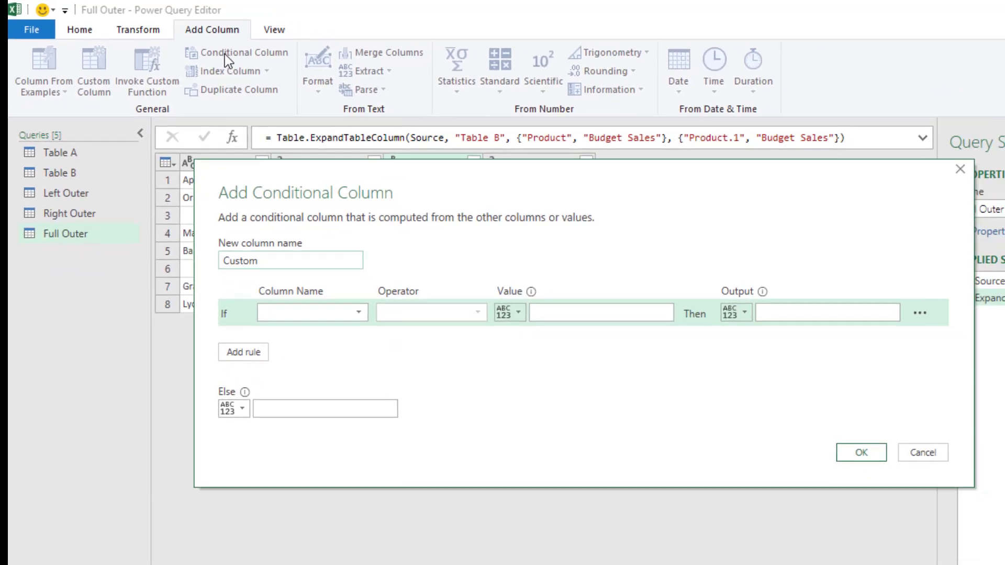
text(Product final)
drag(477, 179, 460, 268)
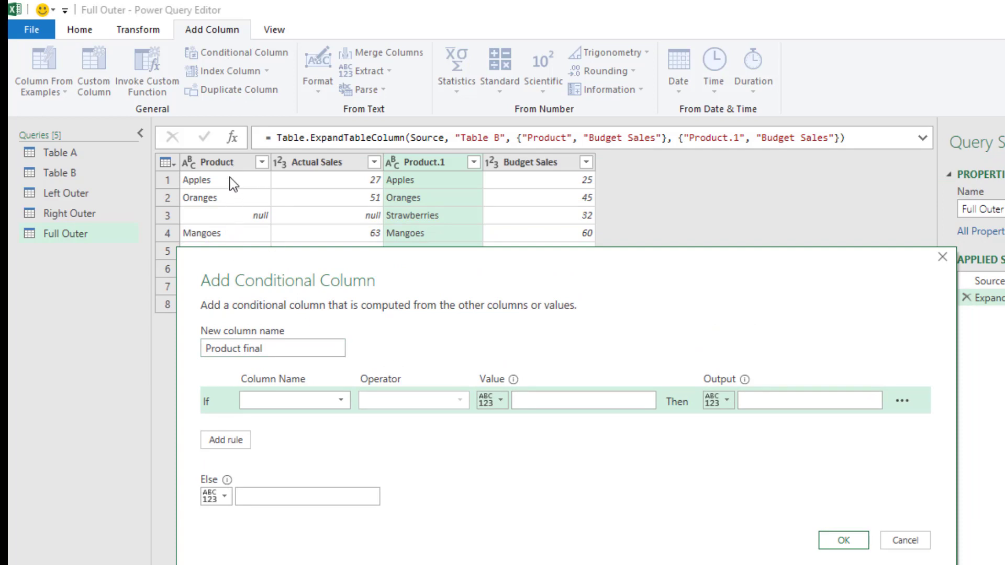
- Define the rule to return the Product.1 column whenever Product equals null
click(339, 405)
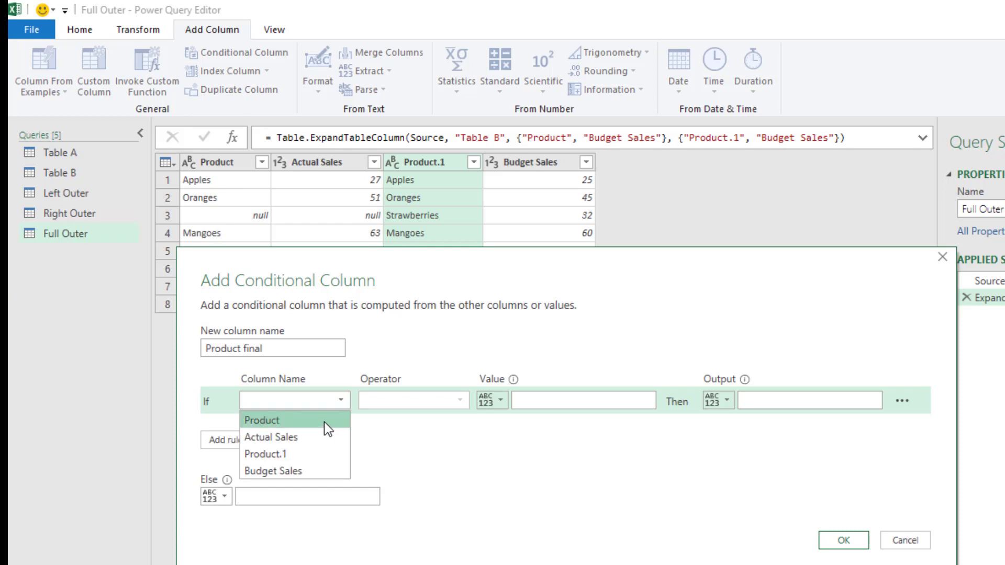
click(325, 422)
click(500, 401)
click(571, 404)
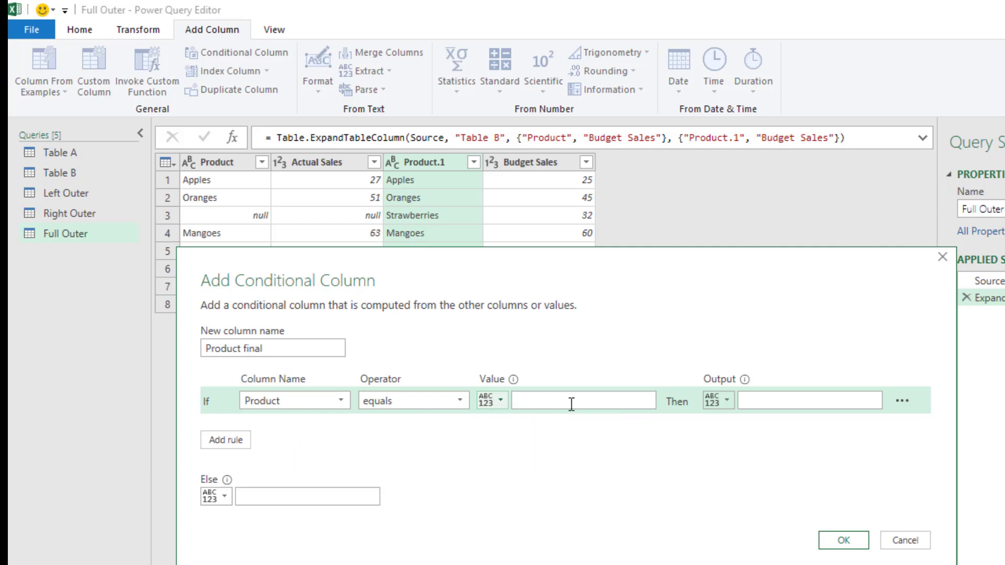
text(null)
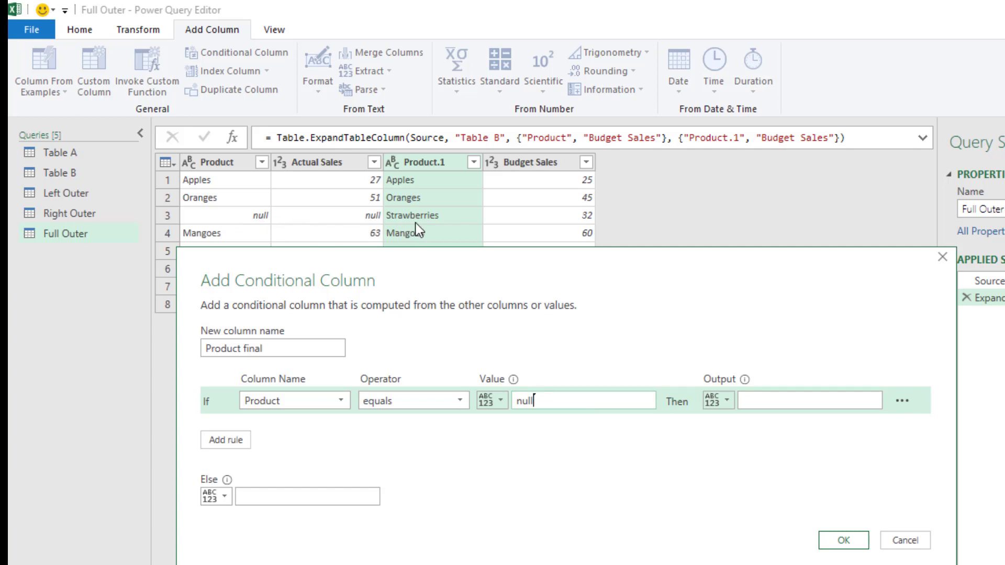
click(727, 402)
click(733, 441)
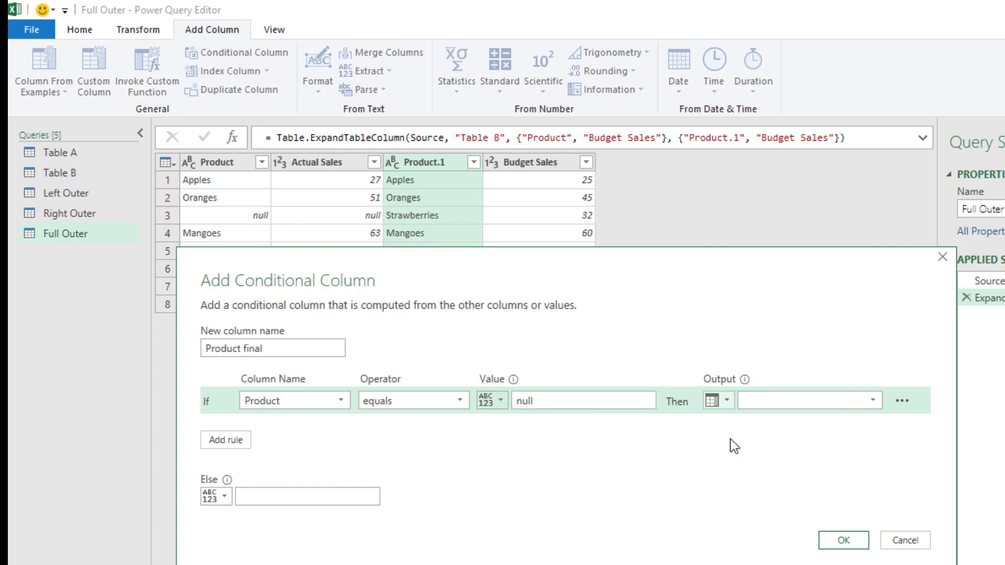
click(873, 401)
click(873, 401)
click(873, 401)
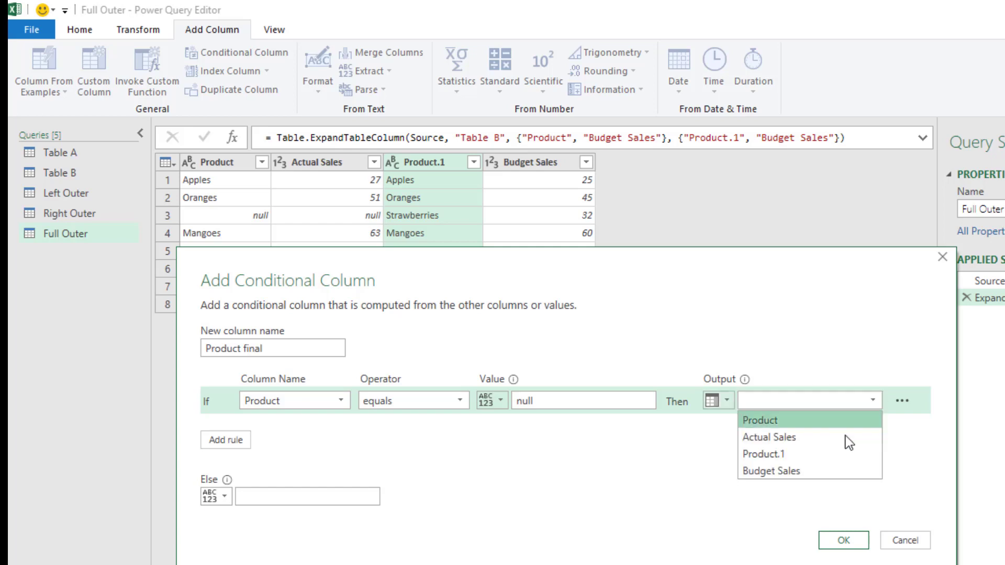
click(817, 456)
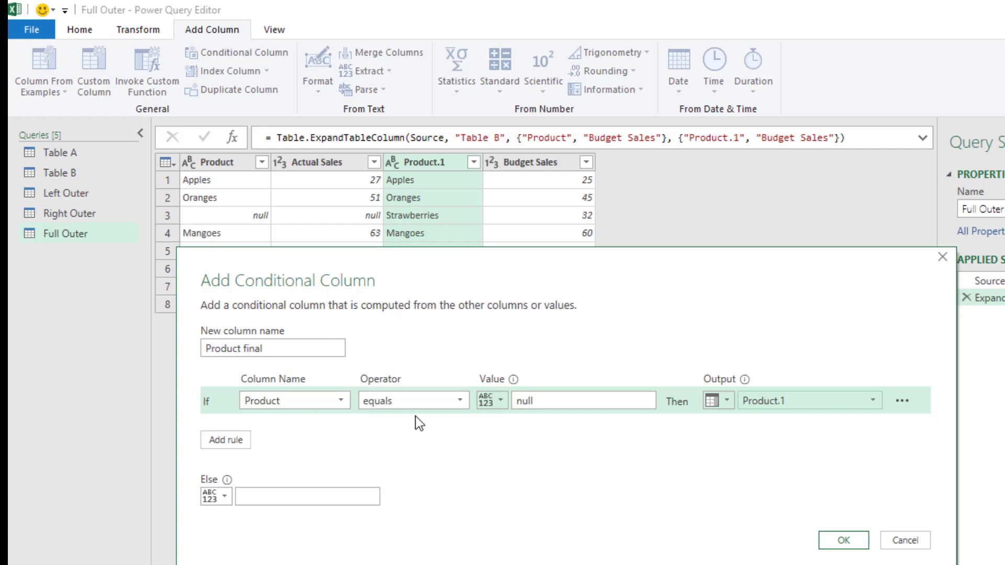
- Use the Product column as the else output and create the conditional column
click(225, 497)
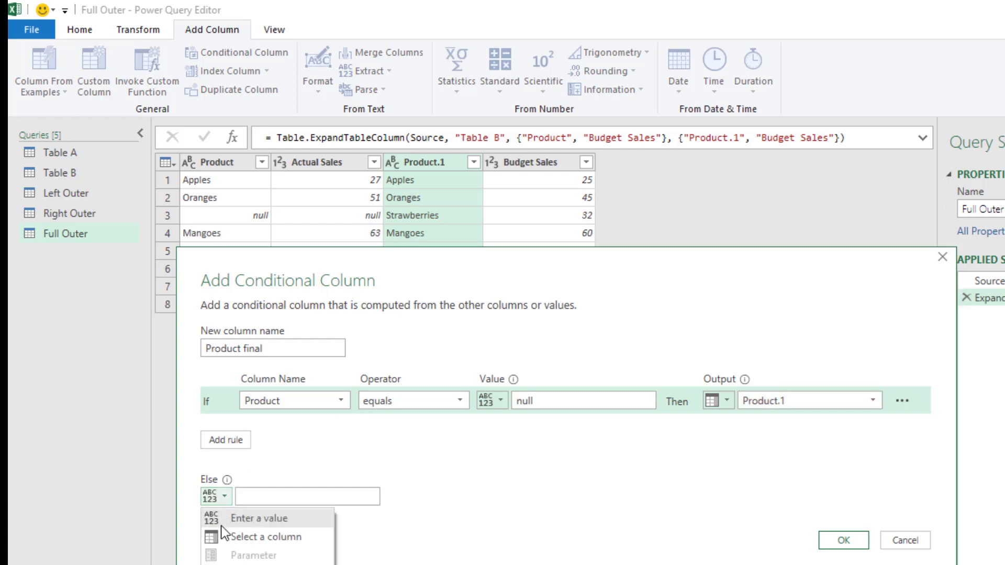
click(227, 539)
click(366, 500)
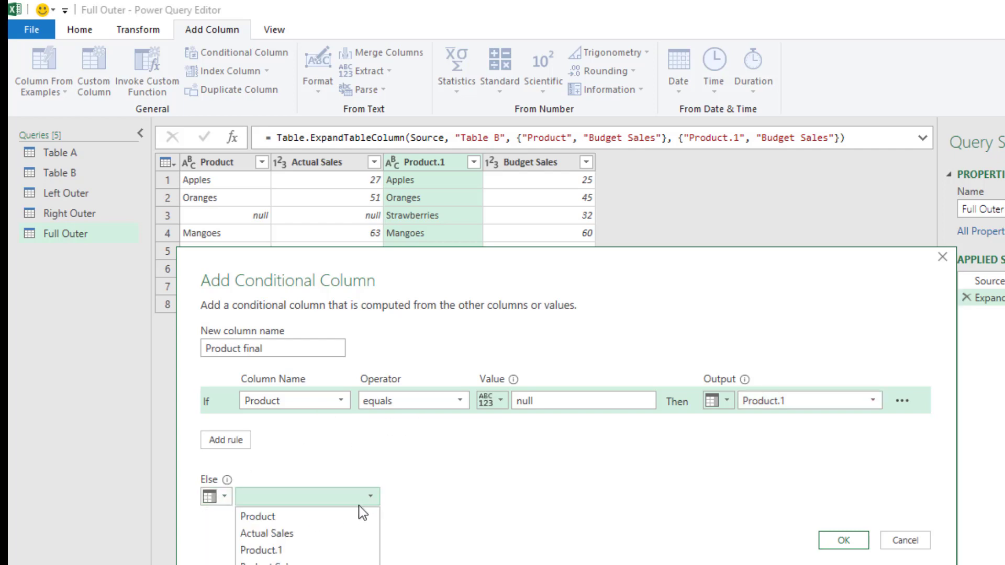
click(353, 516)
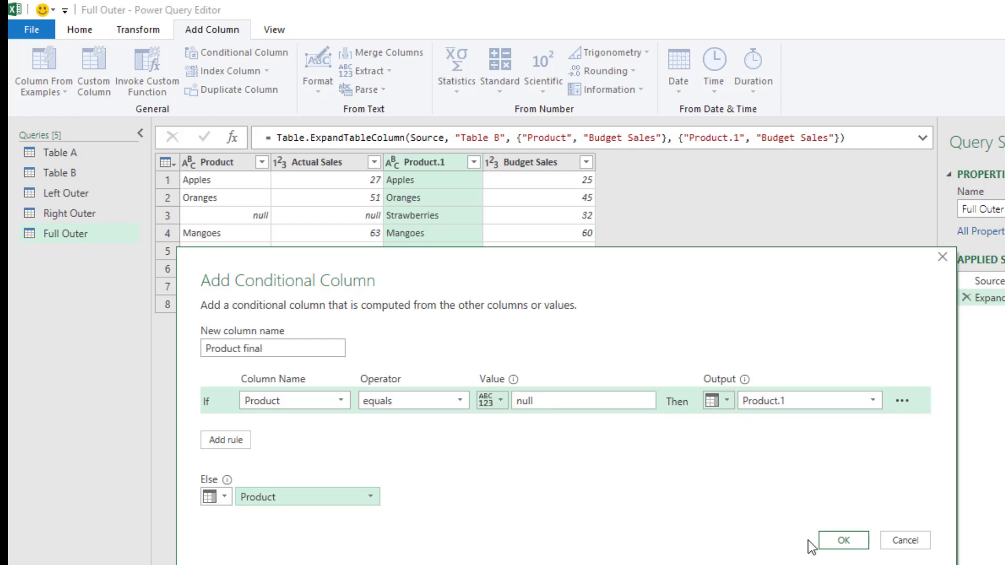
click(835, 541)
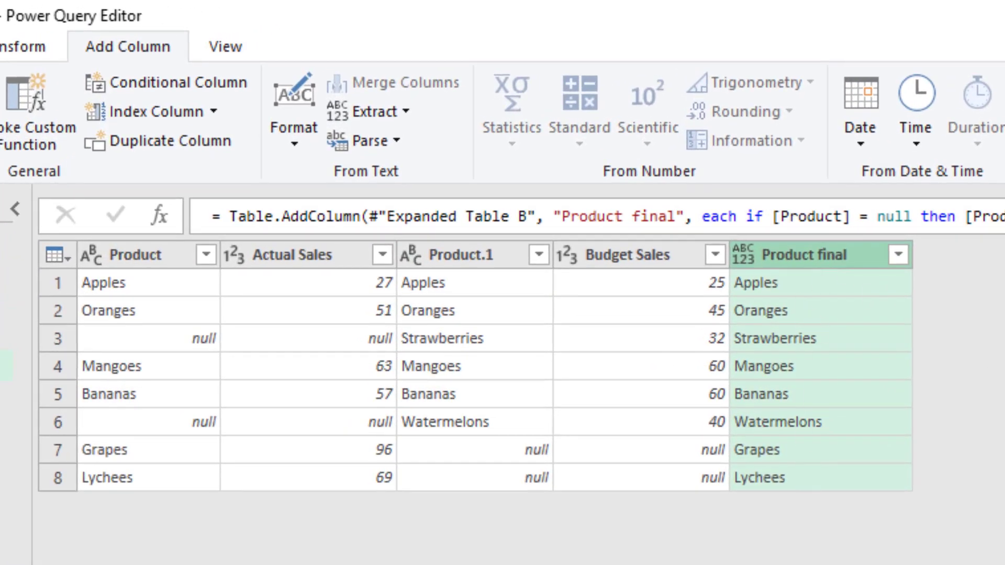
- Set the Product final column's data type to text and remove the Product and Product.1 columns
click(745, 259)
click(794, 558)
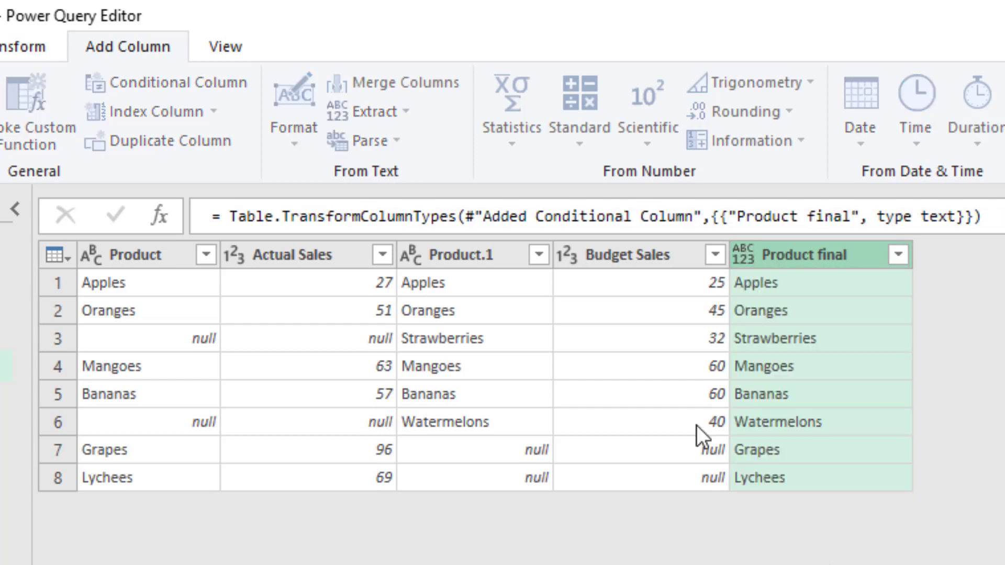
double_click(448, 250)
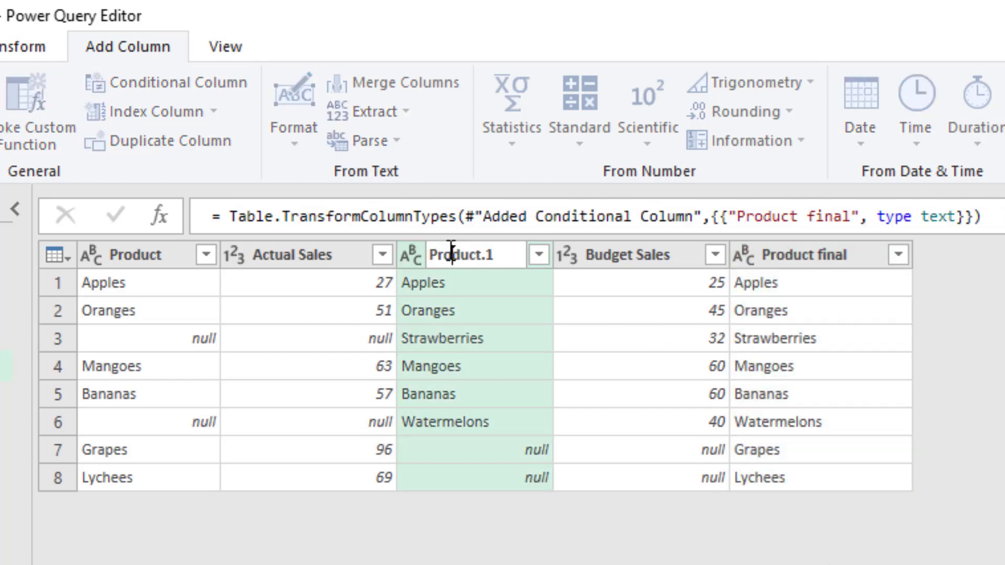
key(Escape)
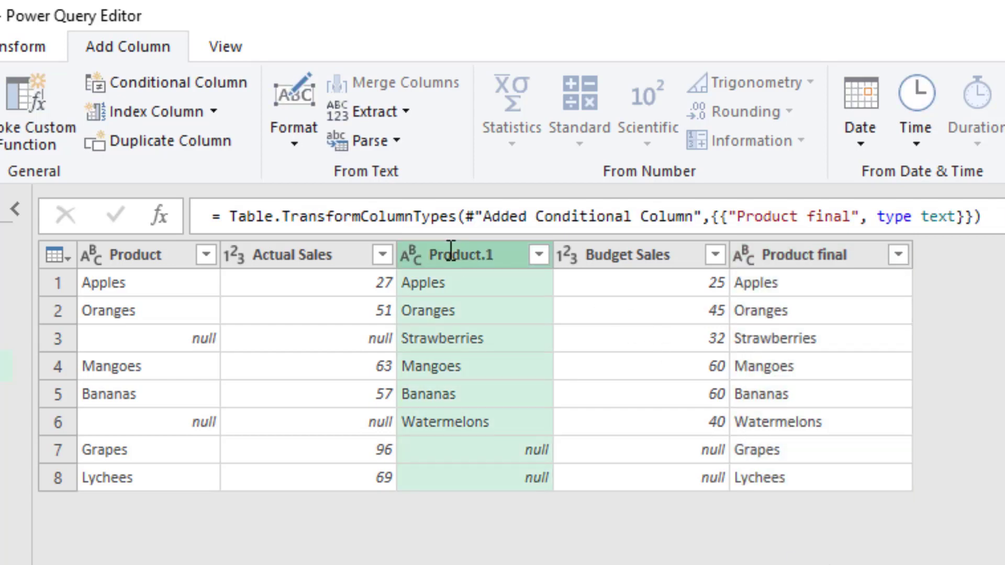
ctrl+click(169, 249)
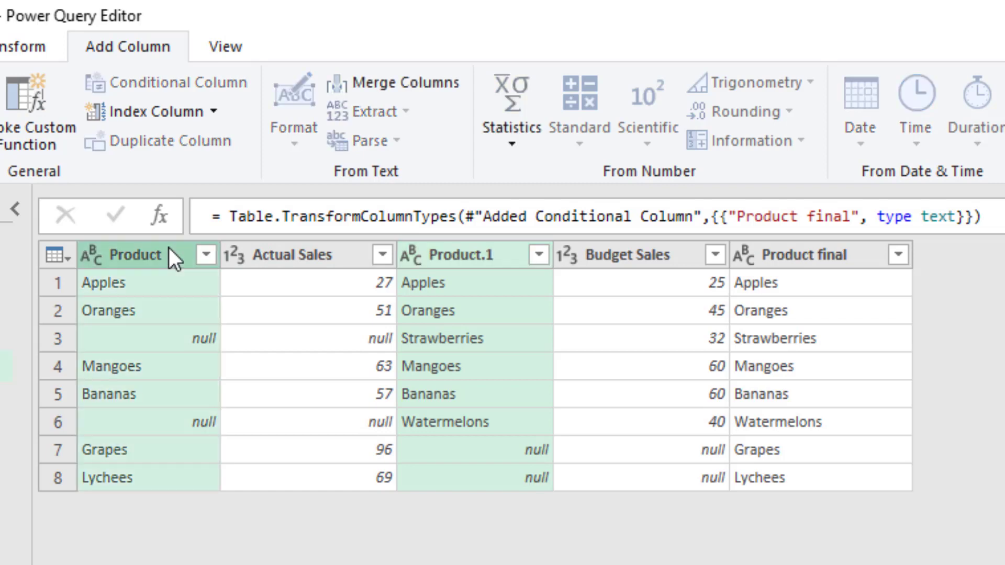
key(Delete)
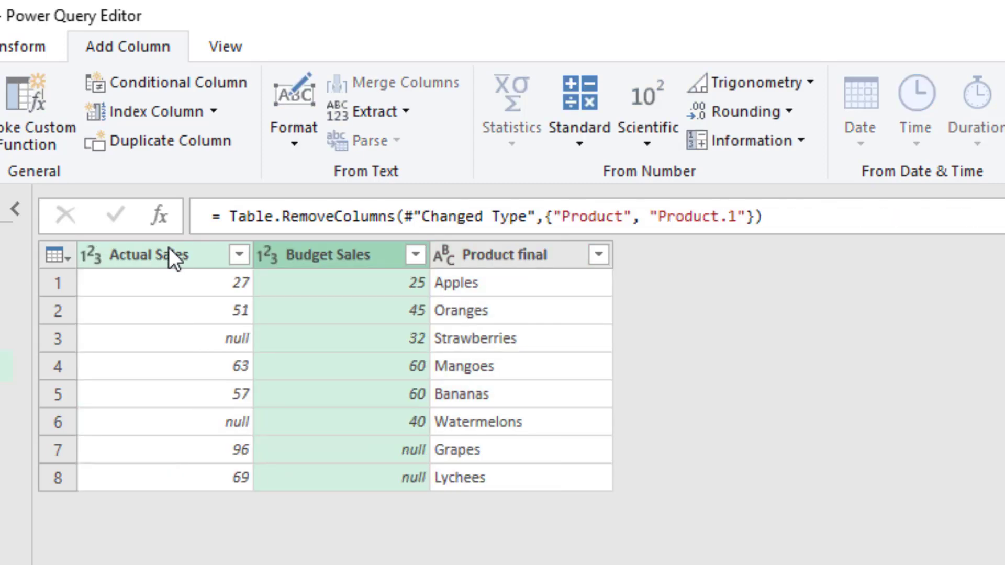
- Rename the Product final column as Product and move it before Actual Sales
double_click(506, 250)
key(End)
key(BackSpace)
key(BackSpace)
key(BackSpace)
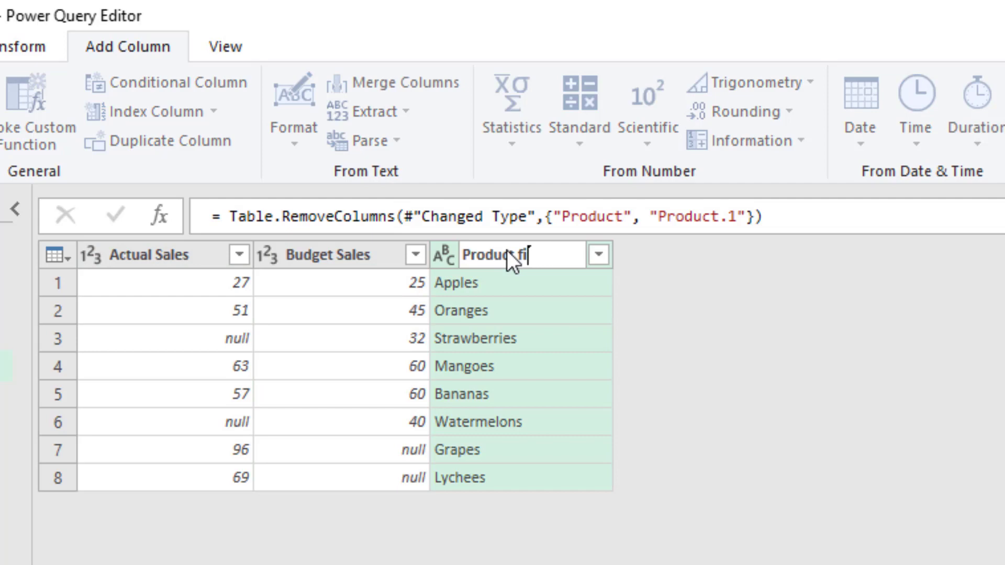
key(Return)
drag(506, 251, 241, 284)
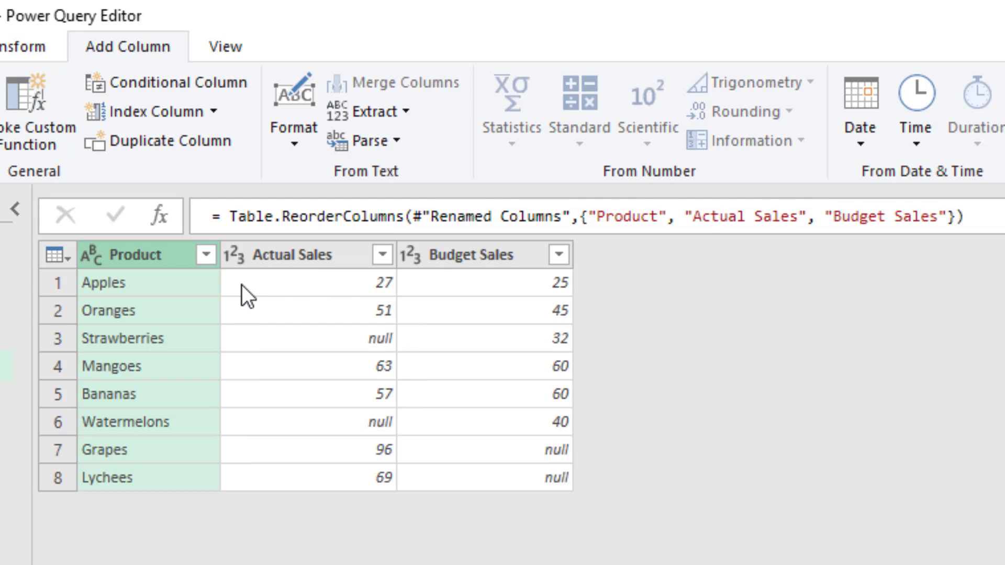
- Replace null with 0 in the Actual Sales and Budget Sales columns
click(303, 253)
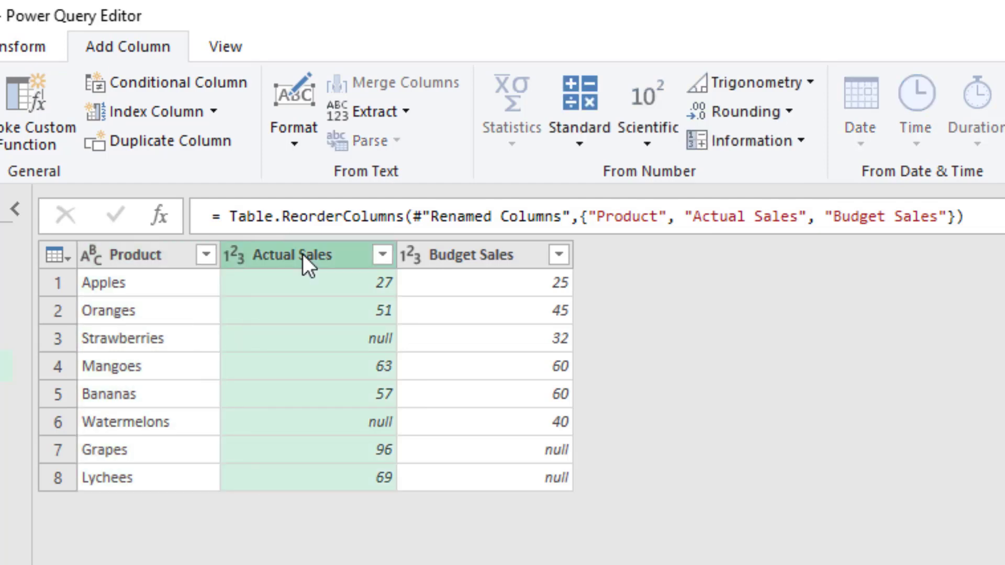
ctrl+click(478, 259)
ctrl+click(479, 259)
ctrl+click(479, 258)
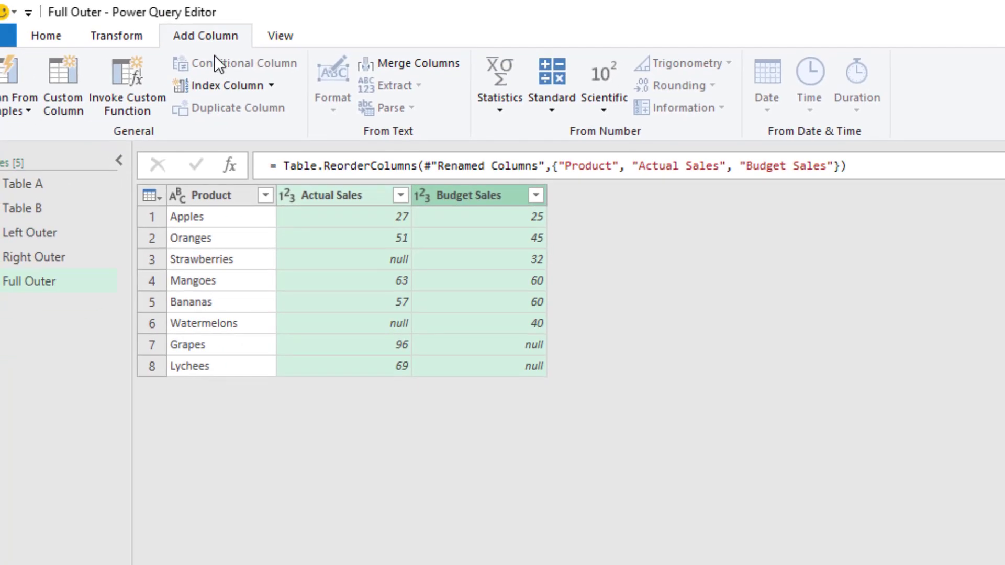
click(129, 35)
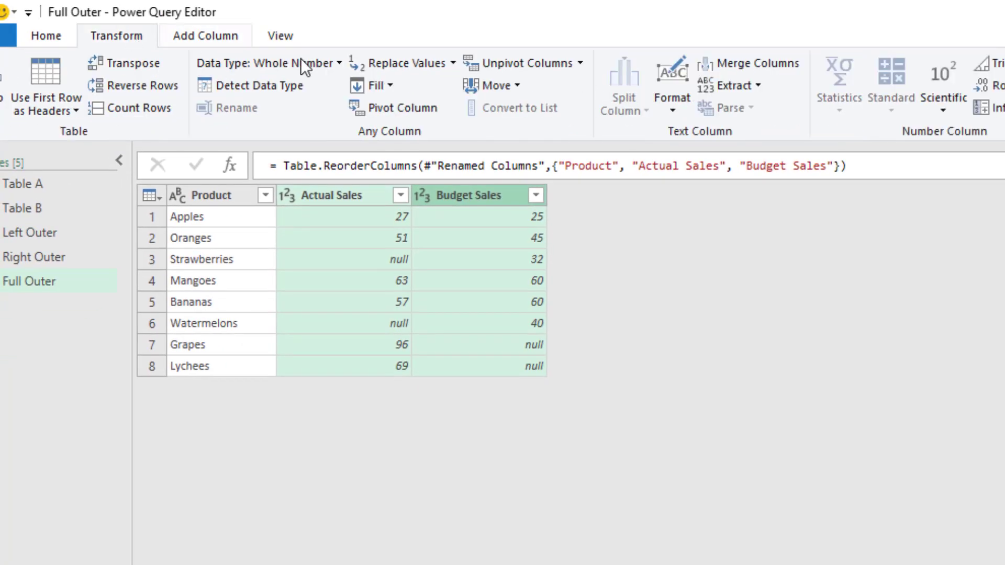
click(403, 63)
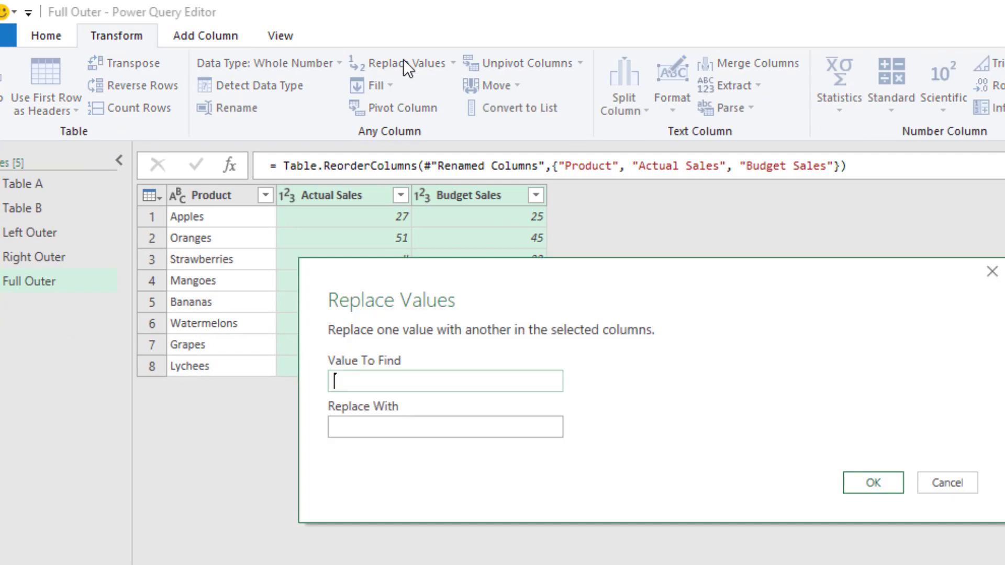
text(null)
key(Tab)
text(0)
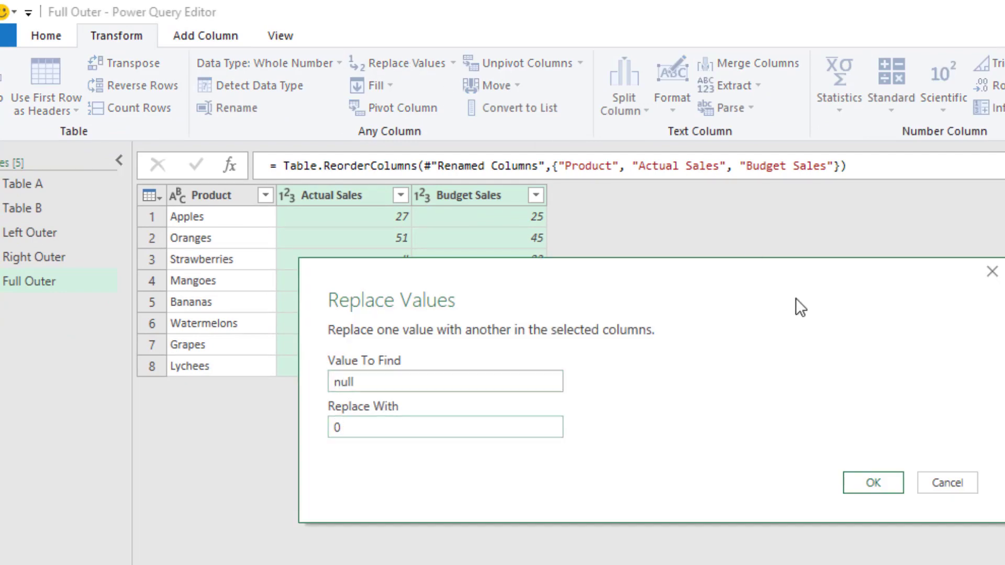
click(856, 482)
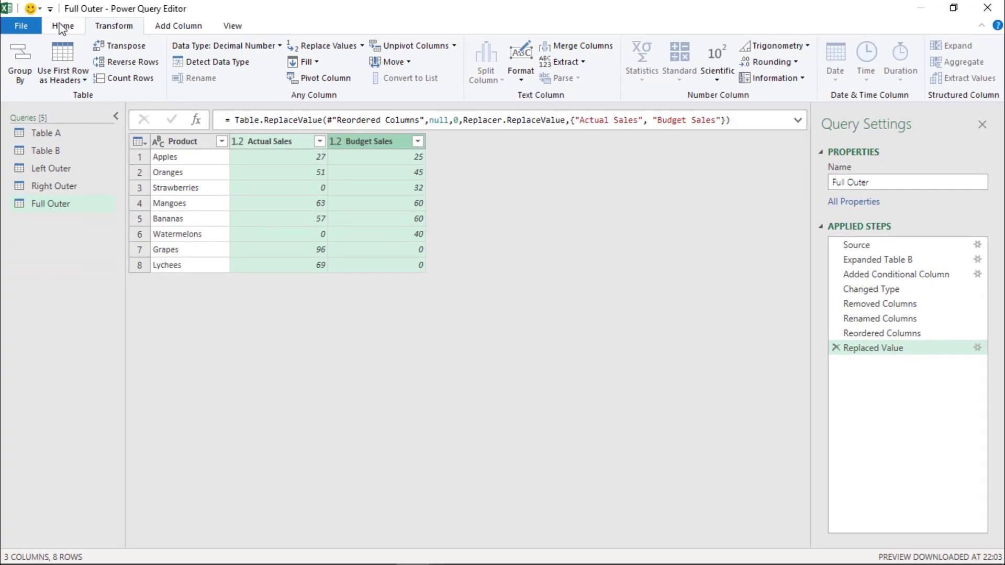
- Load the Full Outer query as a table into the existing worksheet at cell I14
click(62, 26)
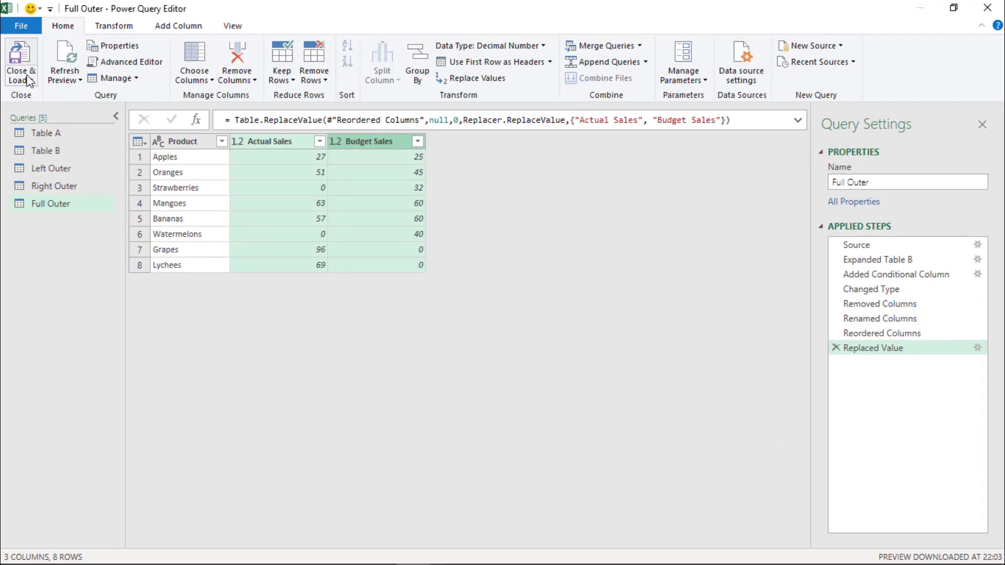
click(21, 77)
click(48, 115)
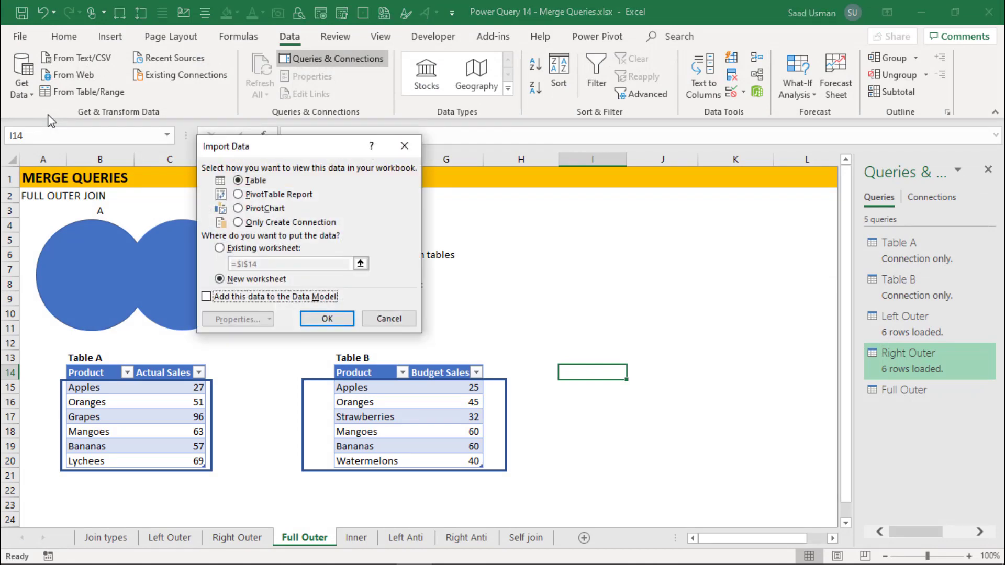
click(229, 252)
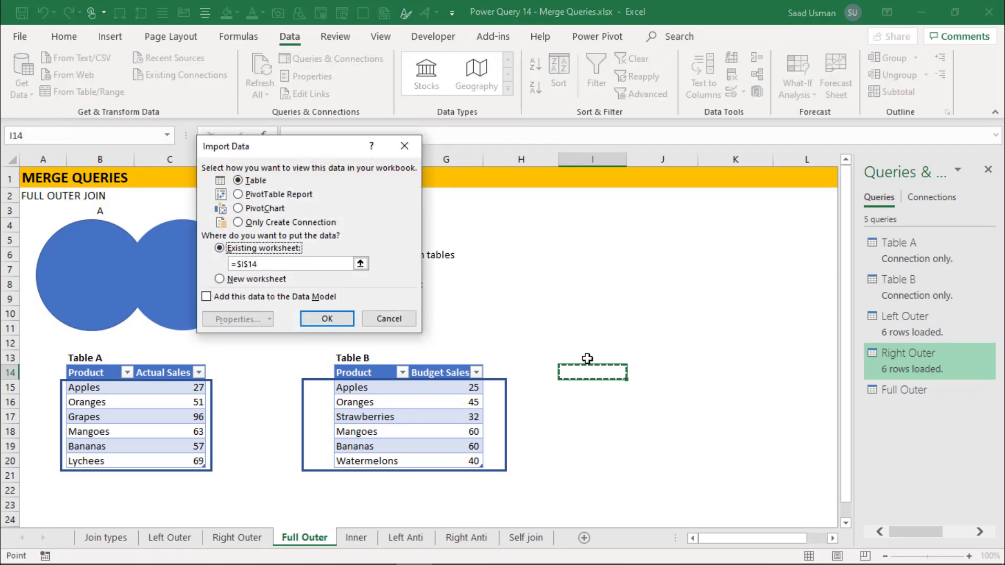
click(338, 320)
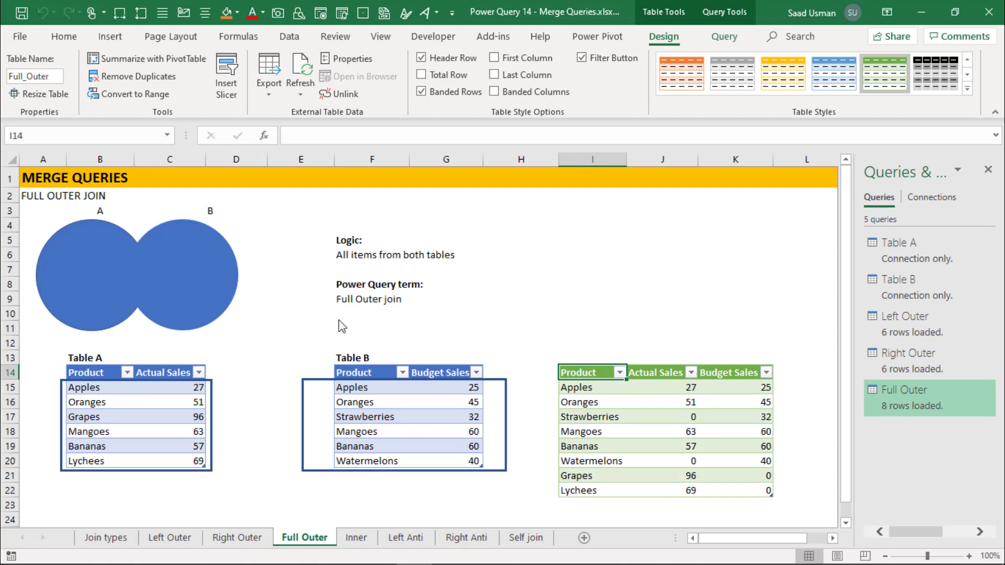
- On the Inner sheet, start a merge with Table A as the first table and Table B as the second
click(357, 538)
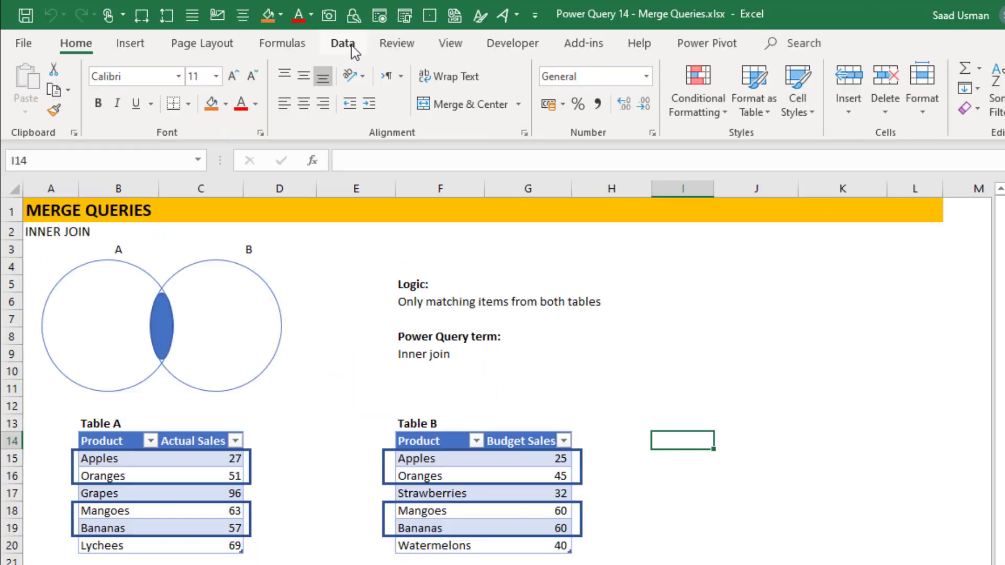
click(341, 40)
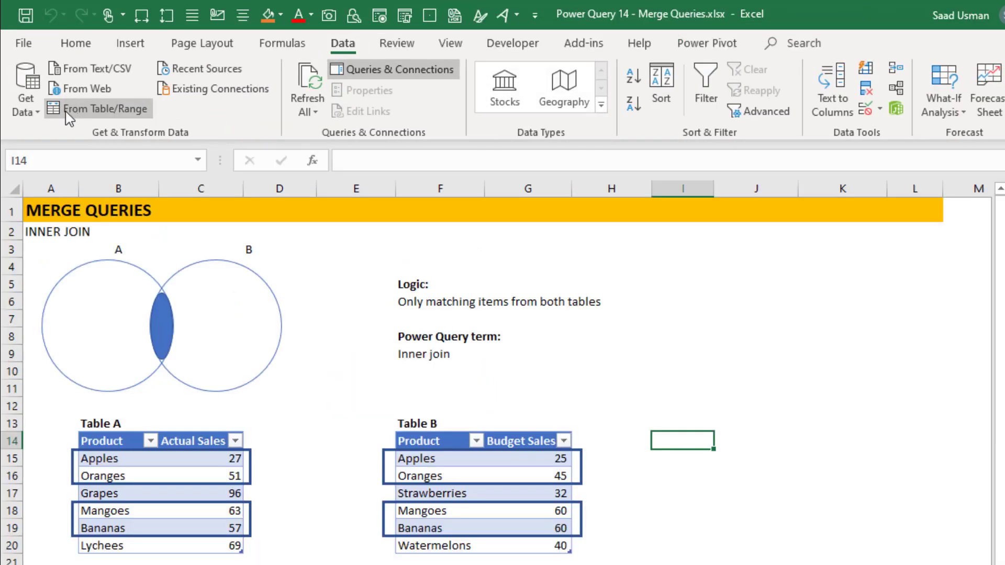
click(24, 97)
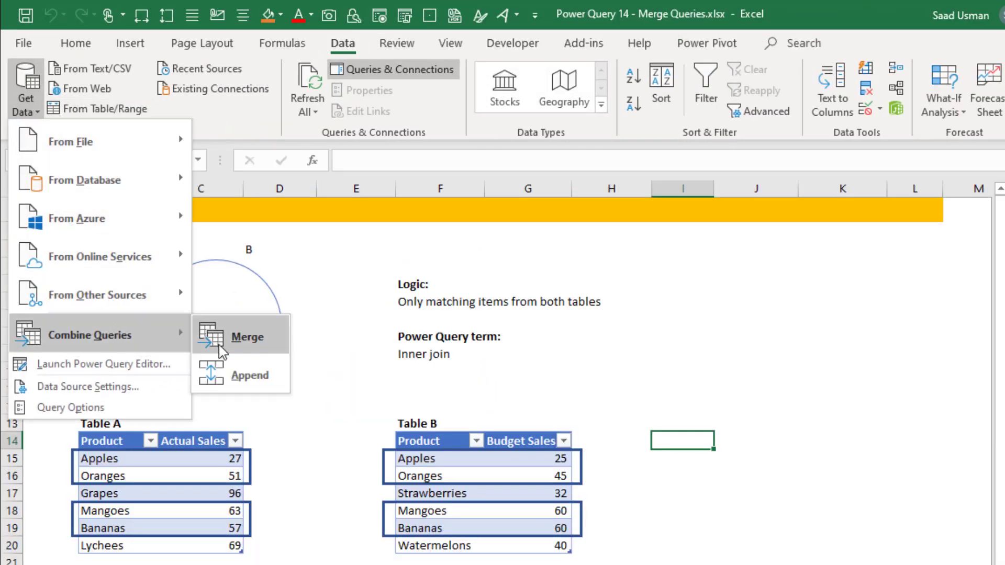
click(224, 343)
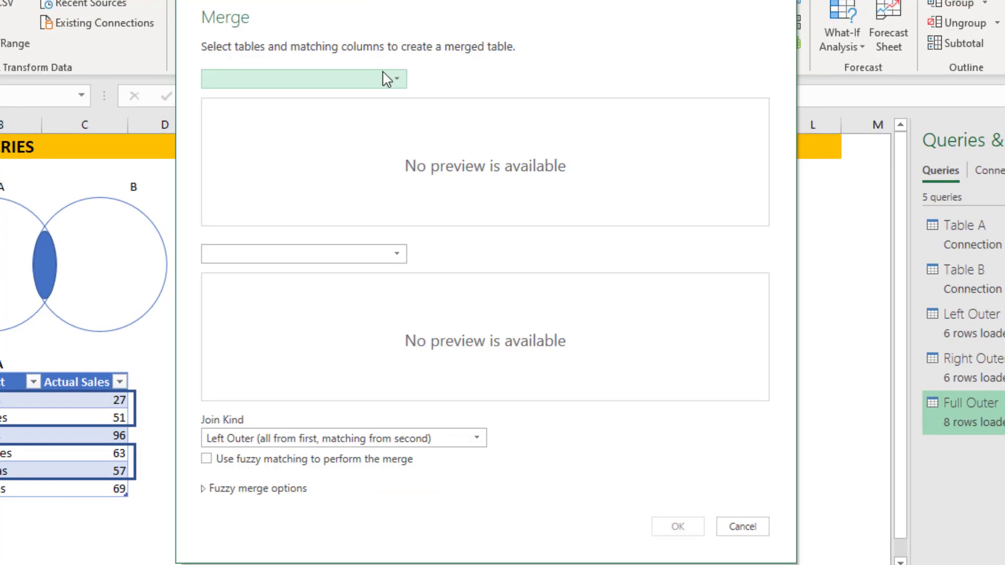
click(504, 143)
click(322, 153)
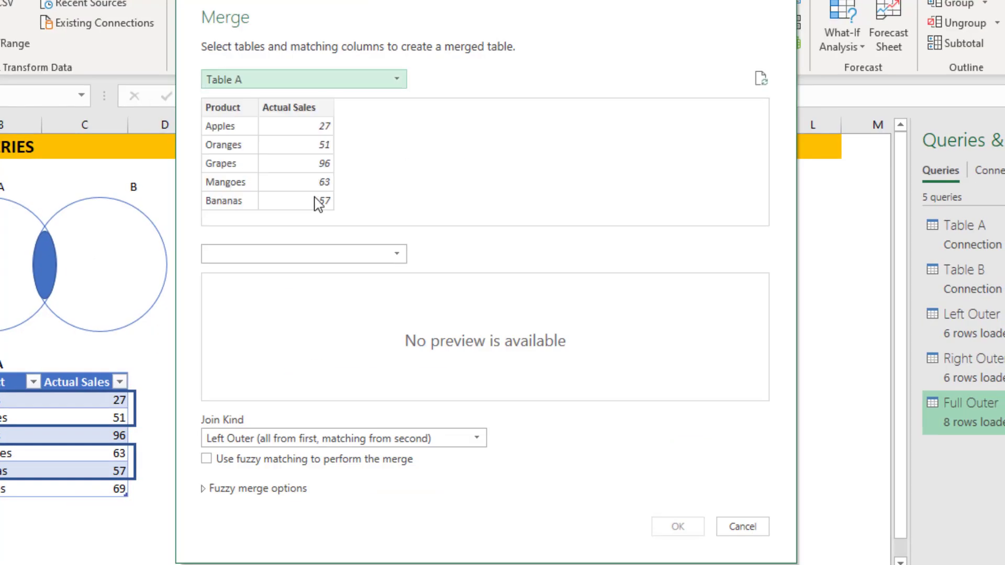
click(314, 257)
click(293, 346)
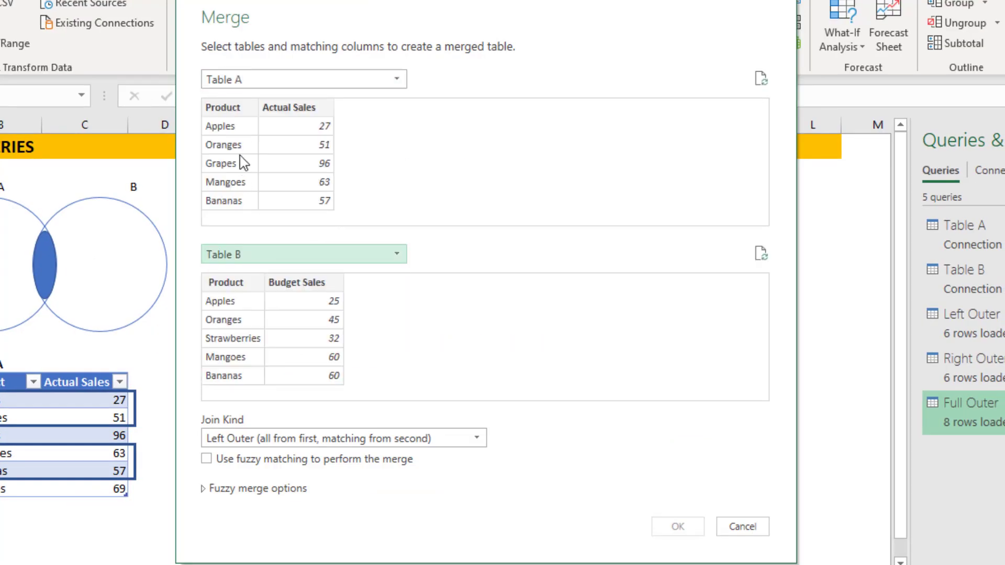
- Match both tables on their Product columns and create the merge with the Inner (only matching rows) join kind
click(230, 110)
click(242, 284)
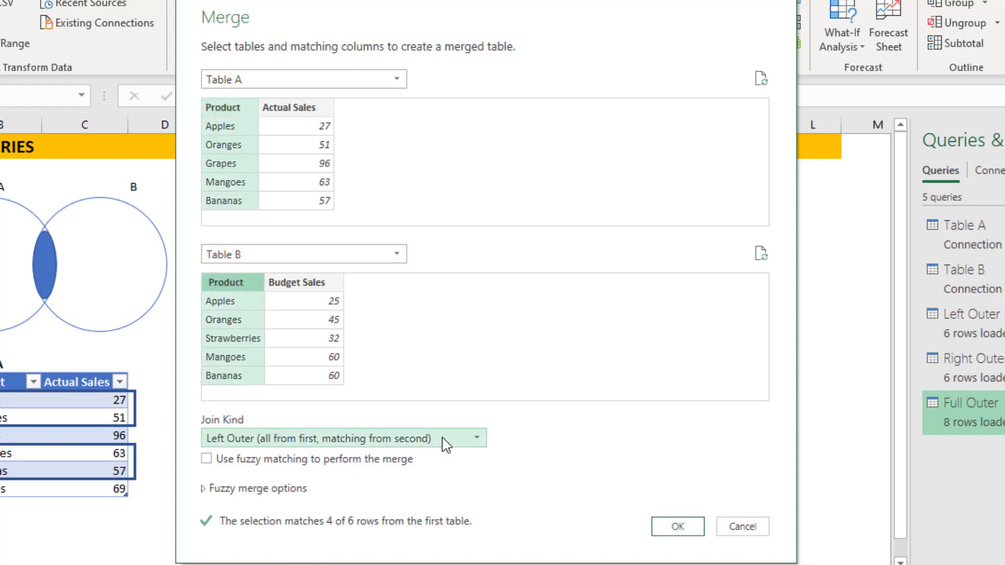
click(467, 443)
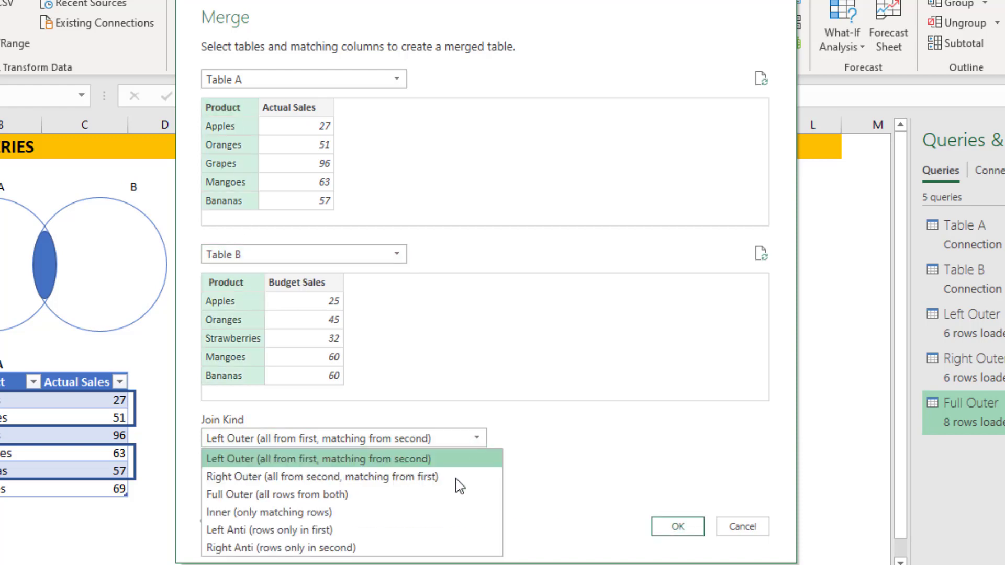
click(450, 514)
click(678, 529)
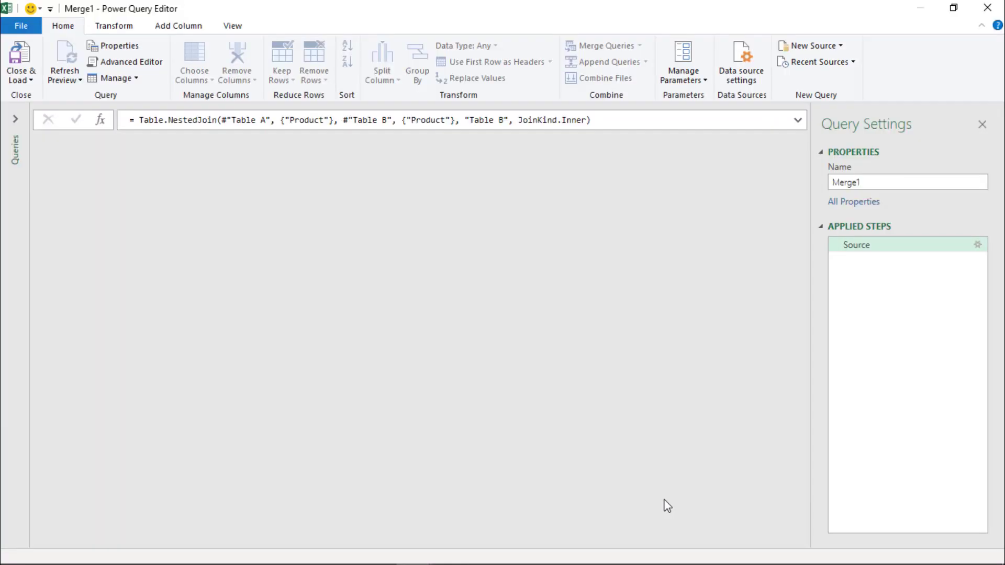
- Rename the merged query as Inner Join
click(855, 183)
text(Inner )
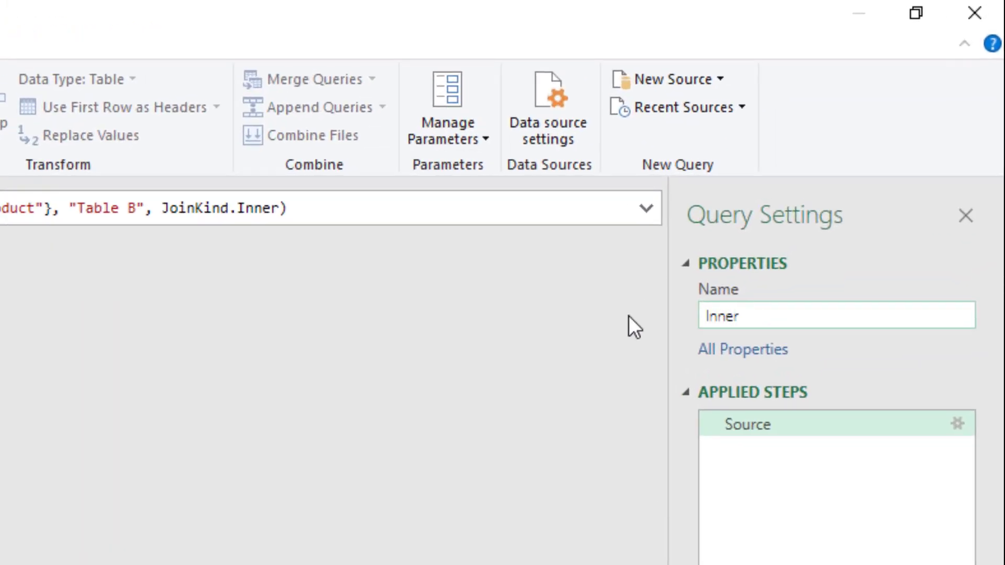
text(Join)
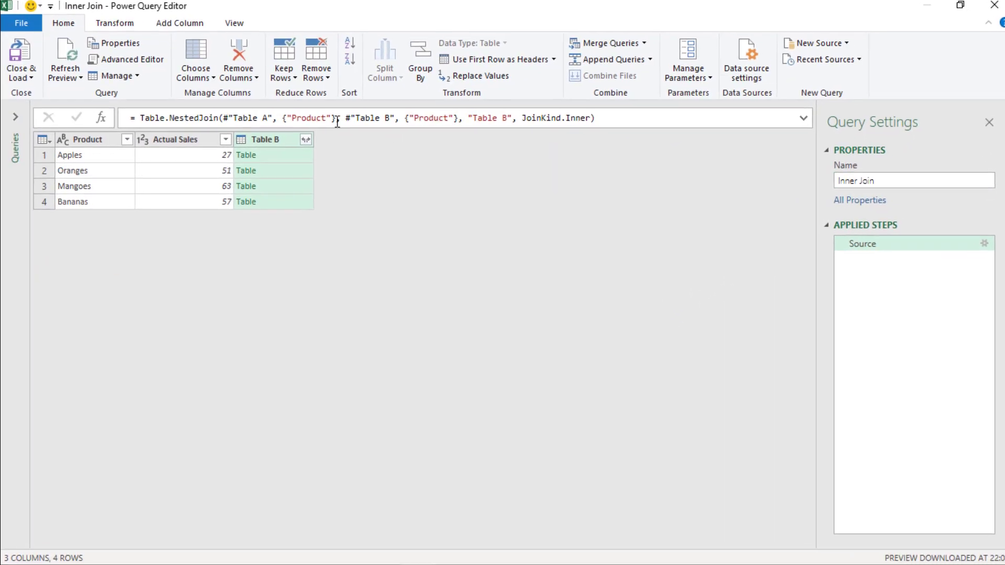
- Preview the nested Table B rows, and expand that column to Budget Sales only, without the original column name as prefix
click(292, 153)
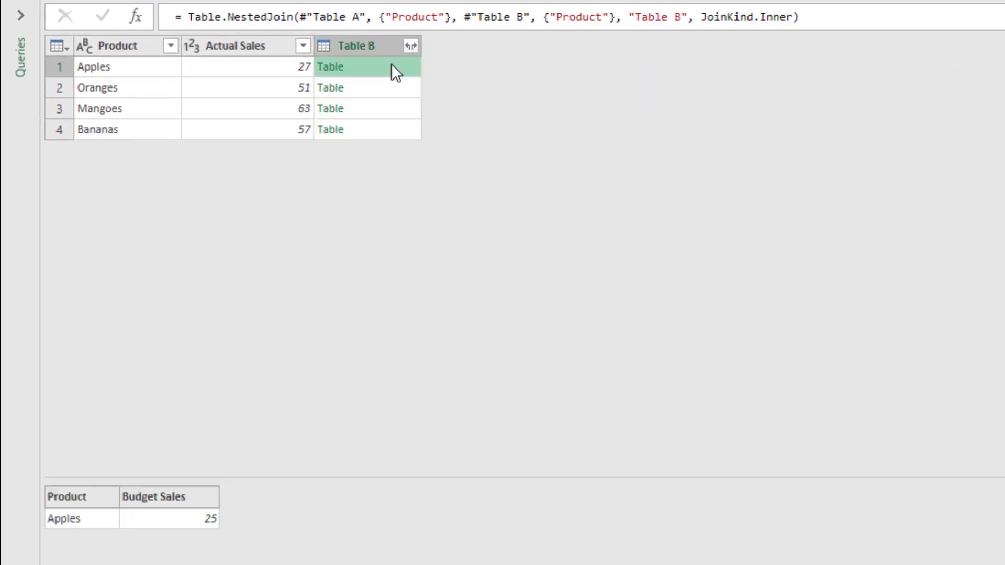
click(391, 87)
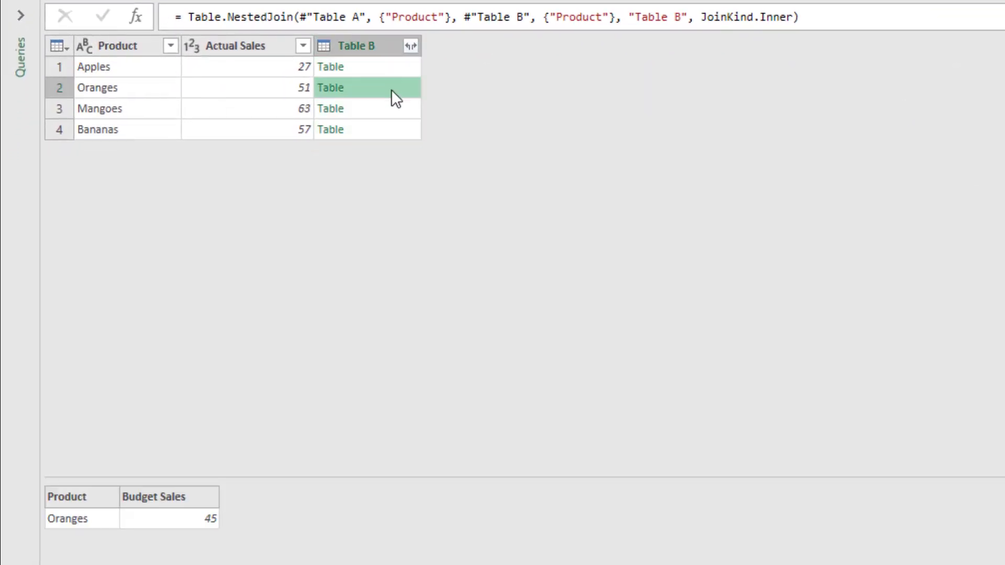
click(391, 108)
click(395, 136)
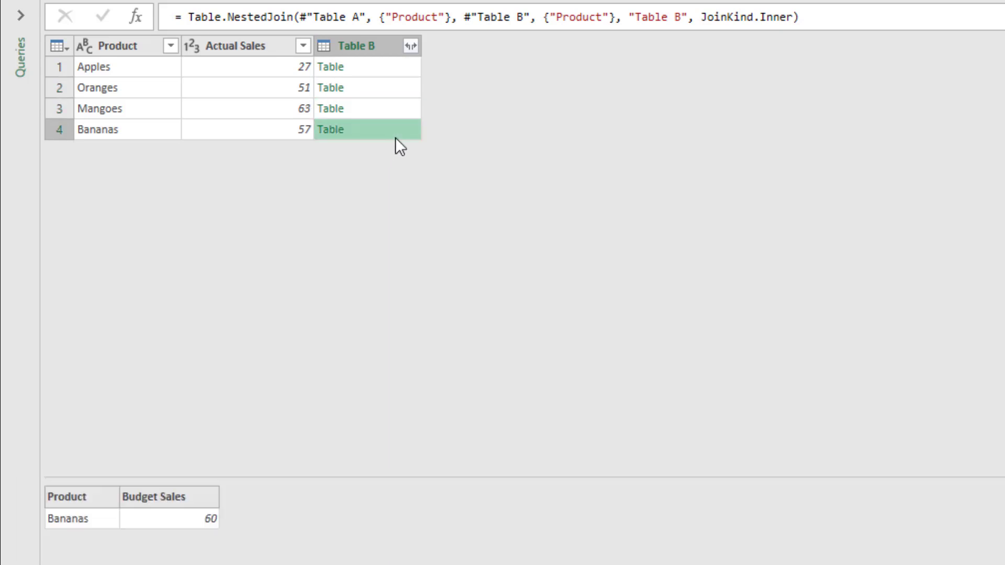
click(411, 46)
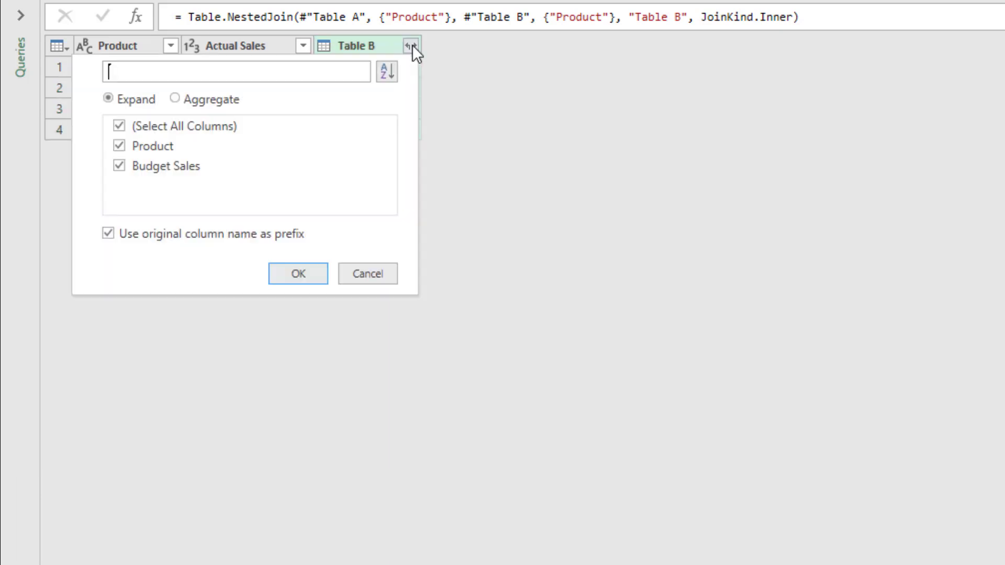
click(118, 143)
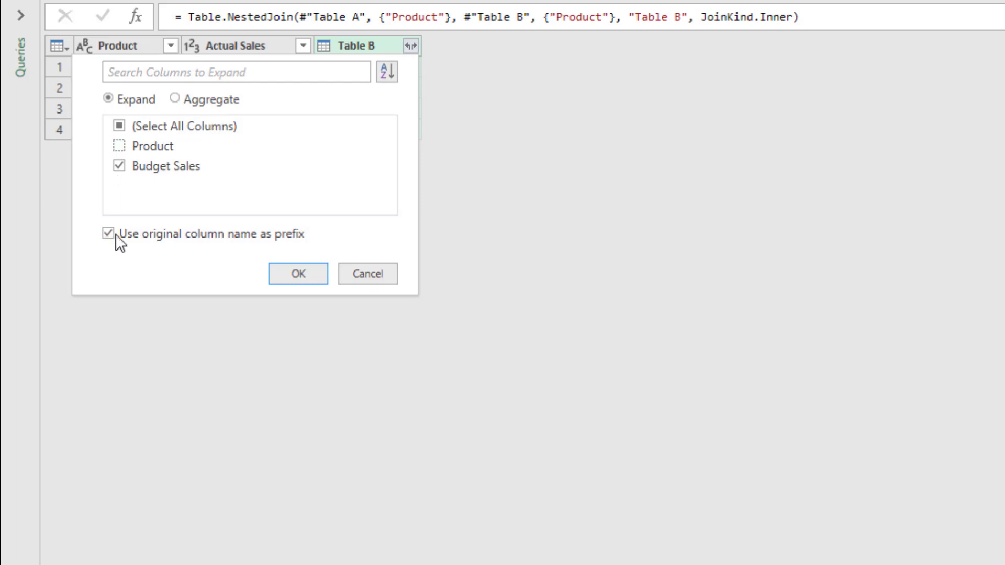
click(280, 275)
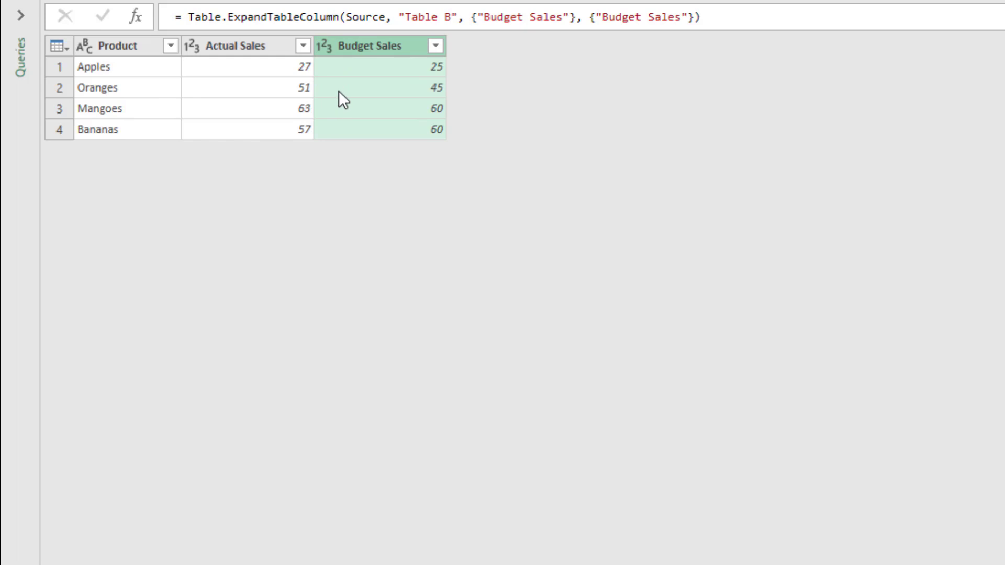
- Load the Inner Join query as a table into the existing worksheet at cell I14
click(19, 80)
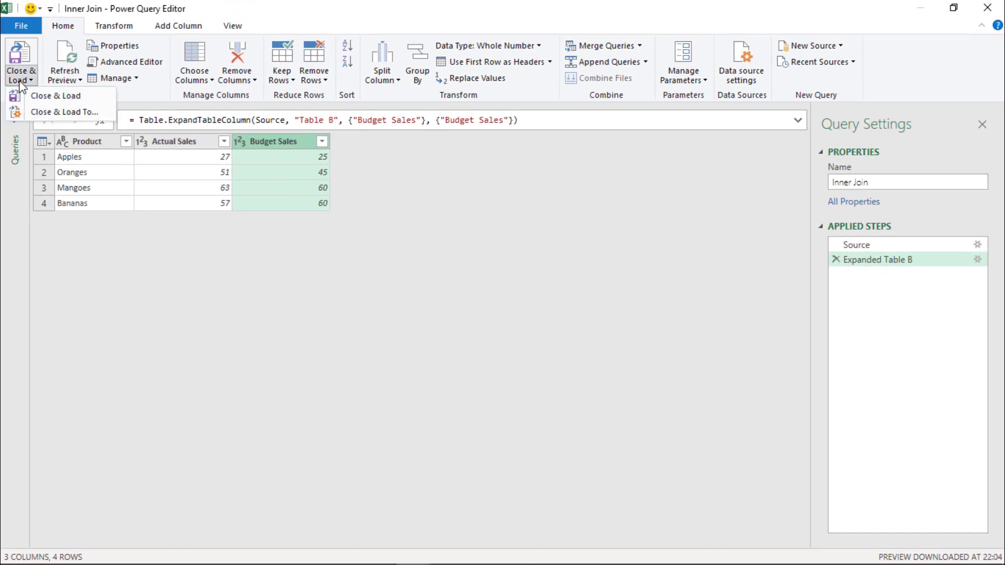
click(52, 112)
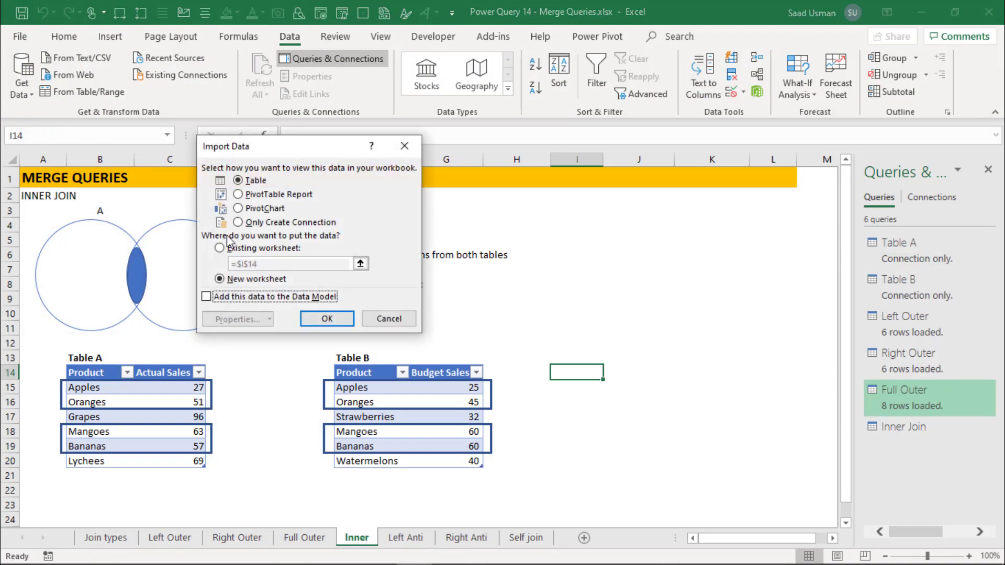
click(234, 248)
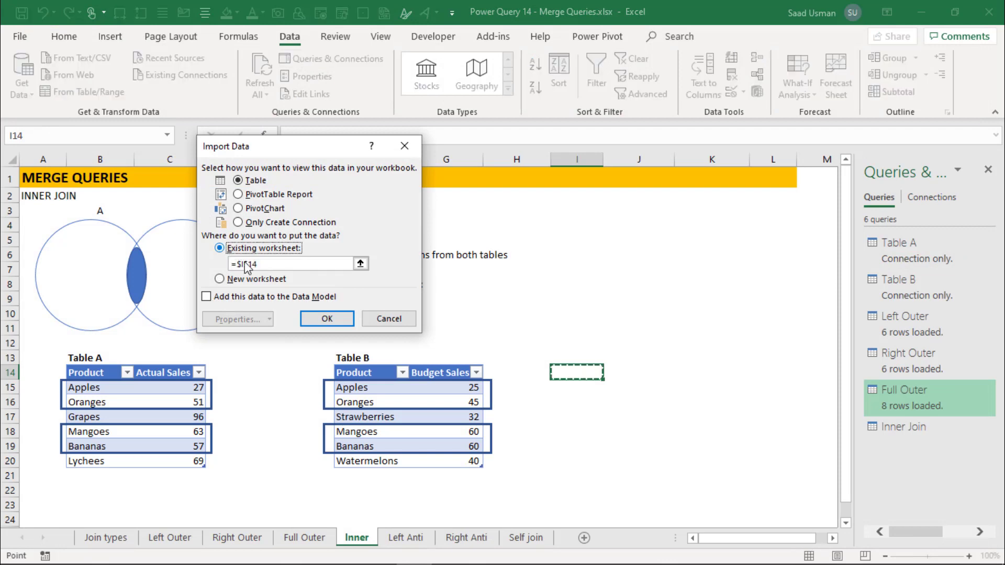
click(337, 324)
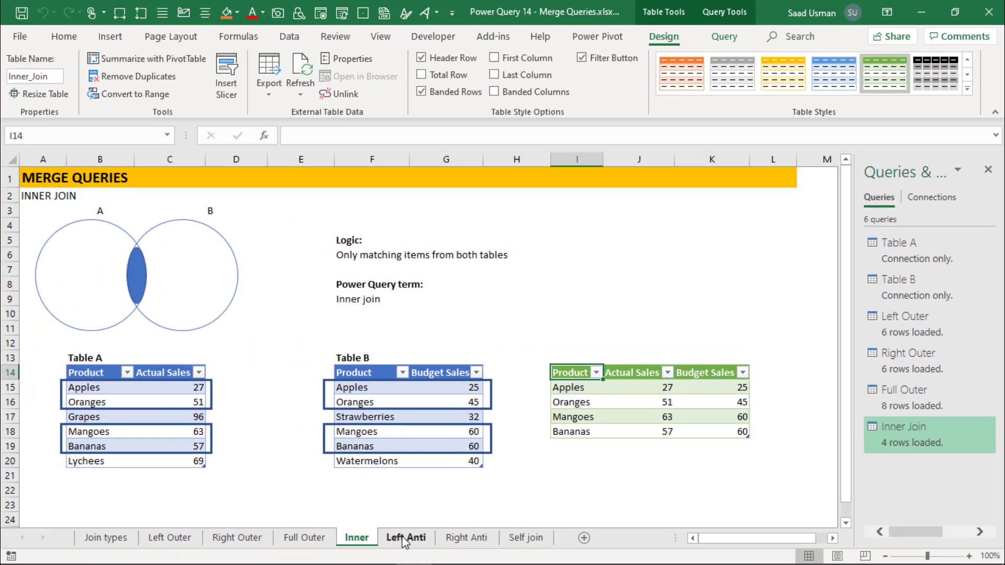
- On the Left Anti sheet, start a merge from the Table A query with Table B, matching both on Product
click(405, 538)
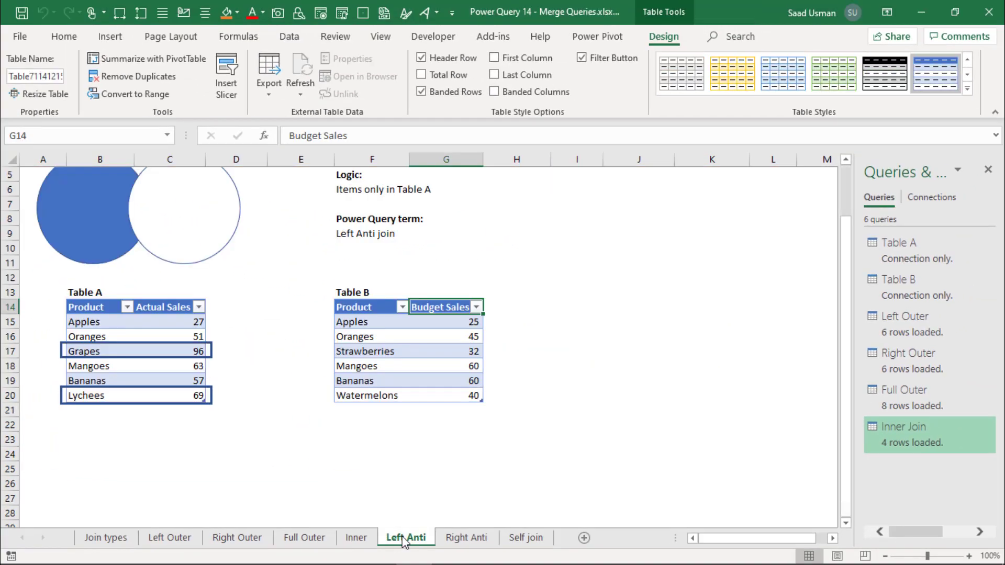
scroll(845, 253, up, 2)
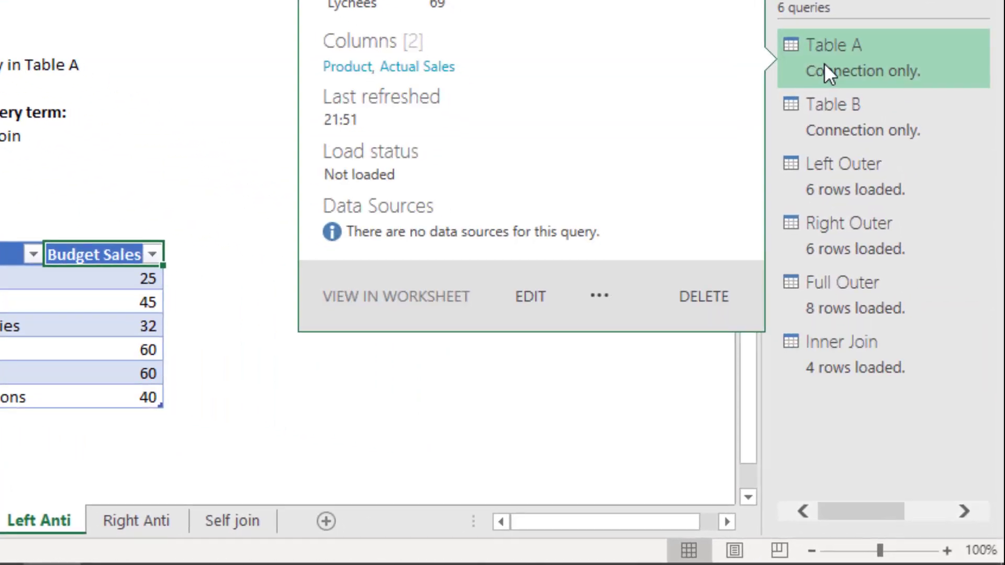
right_click(893, 253)
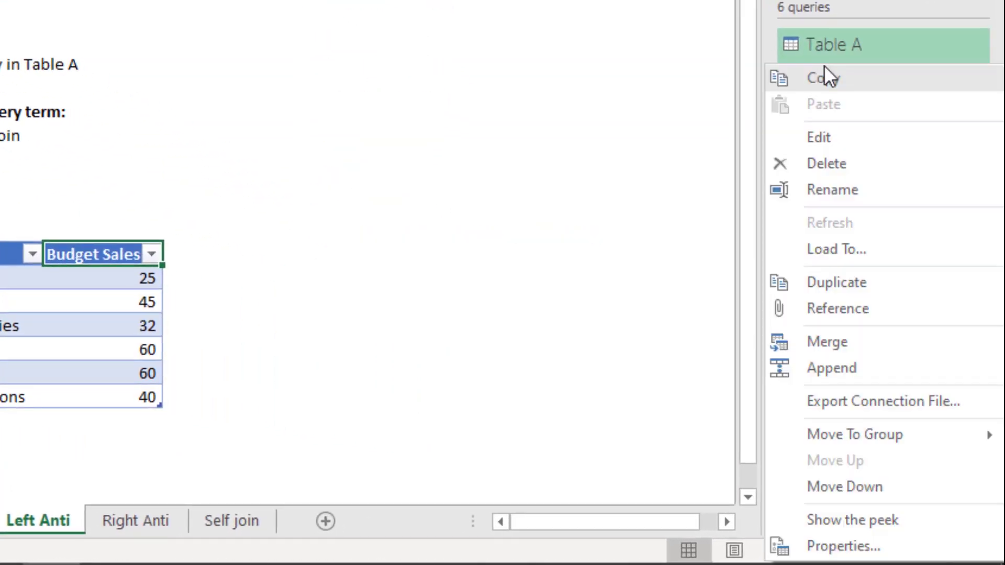
key(Escape)
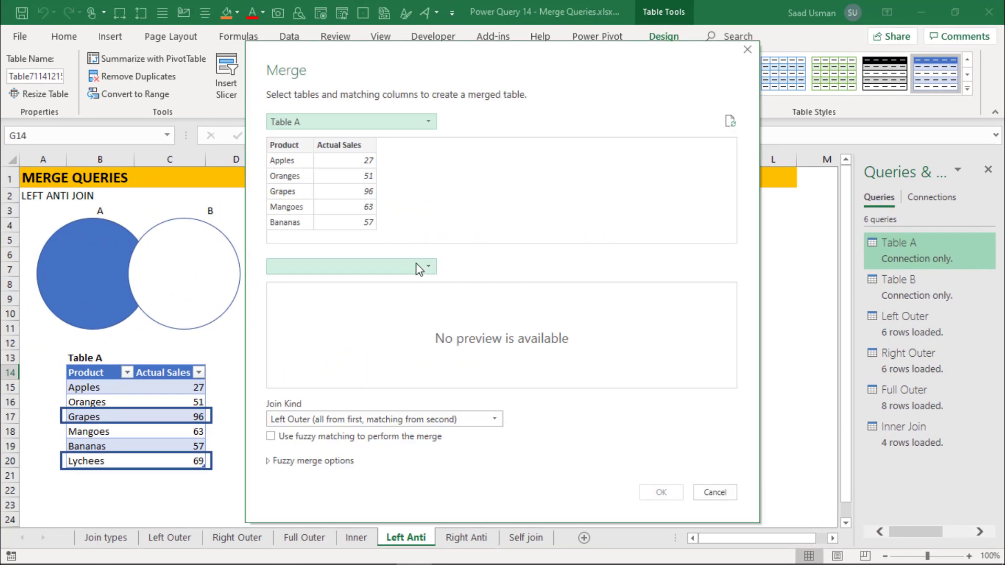
click(420, 269)
click(341, 357)
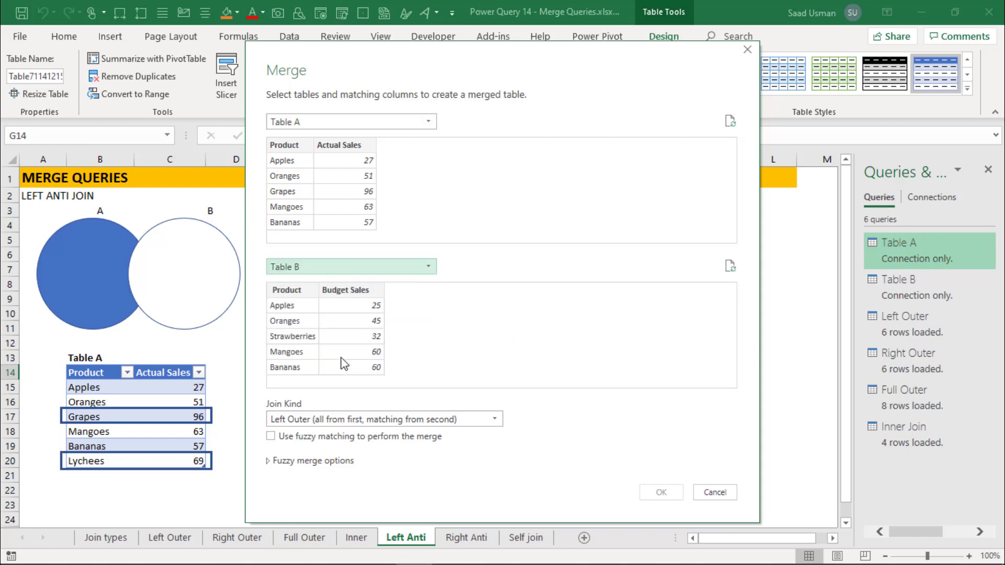
click(293, 291)
click(288, 150)
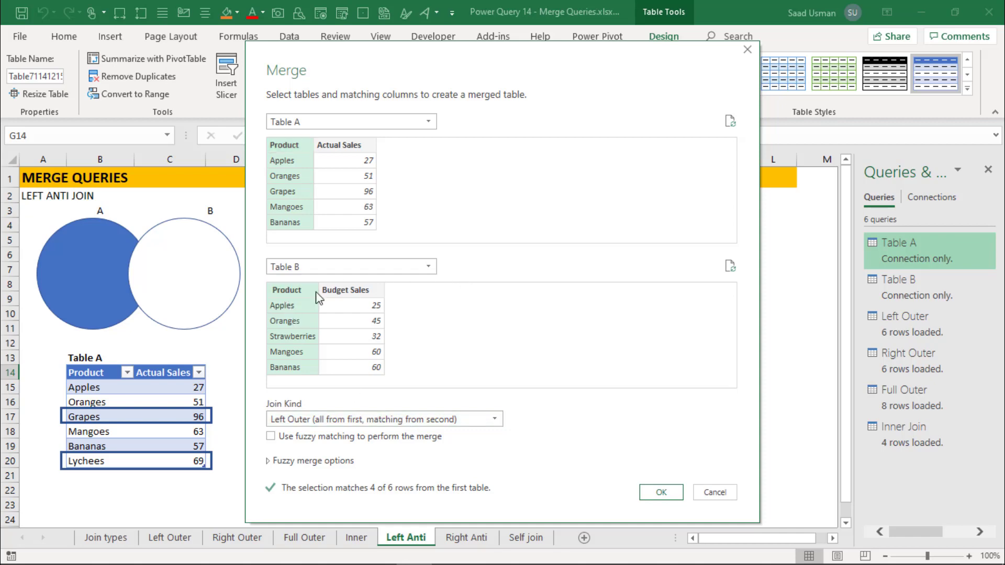
click(423, 271)
click(396, 284)
click(409, 267)
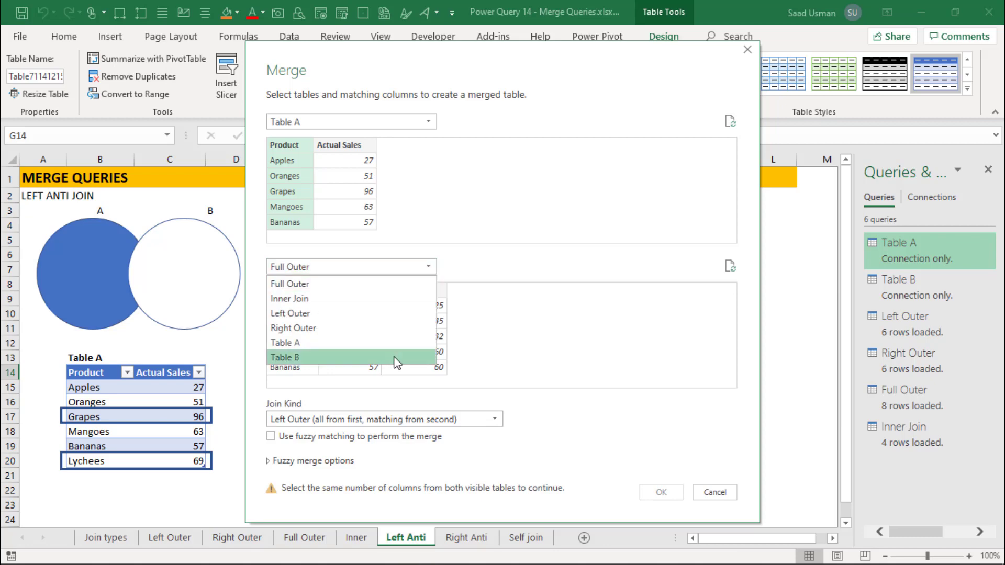
click(395, 357)
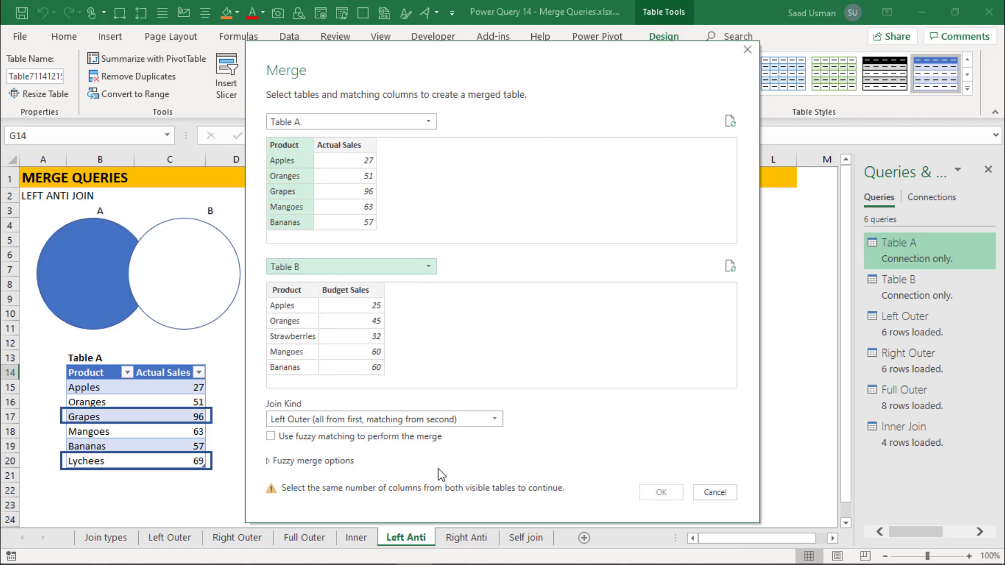
- Set the join kind to Left Anti (rows only in first), select Table B's Product column for matching, and create the merge
click(492, 419)
click(457, 495)
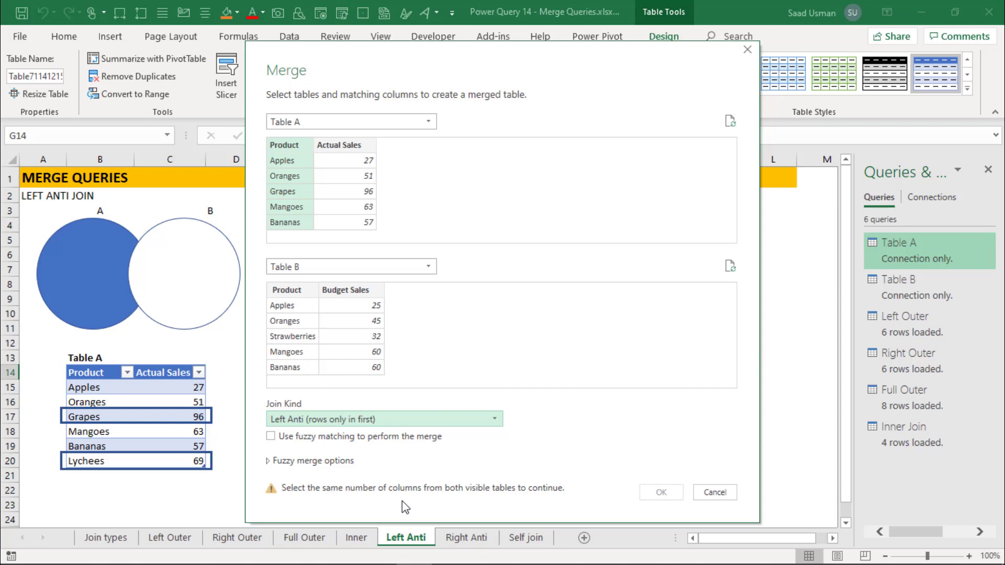
click(287, 291)
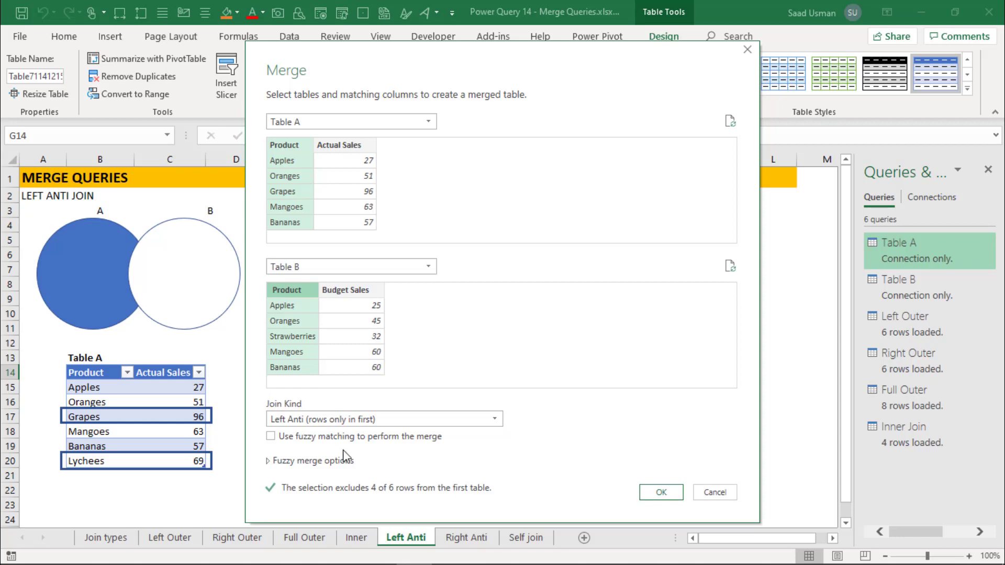
click(661, 493)
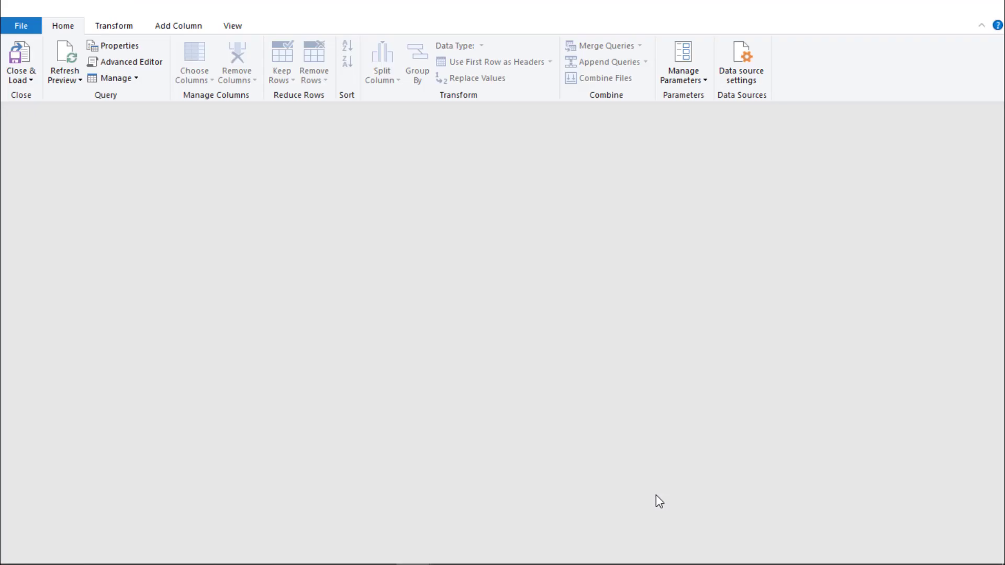
- Rename the merged query as Left Anti and preview the nested Table B contents of the Grapes row
double_click(868, 182)
text(Left Anti)
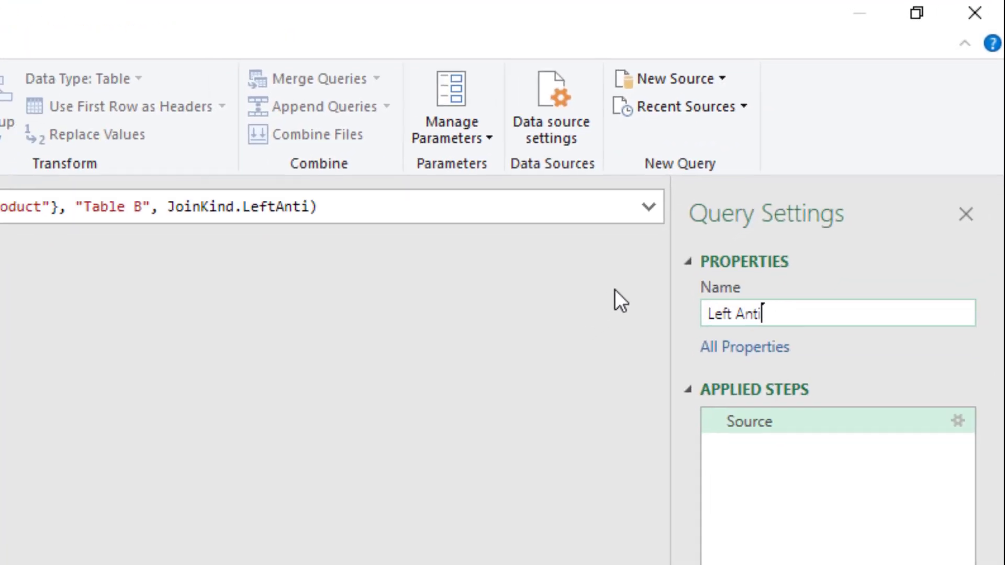
key(Return)
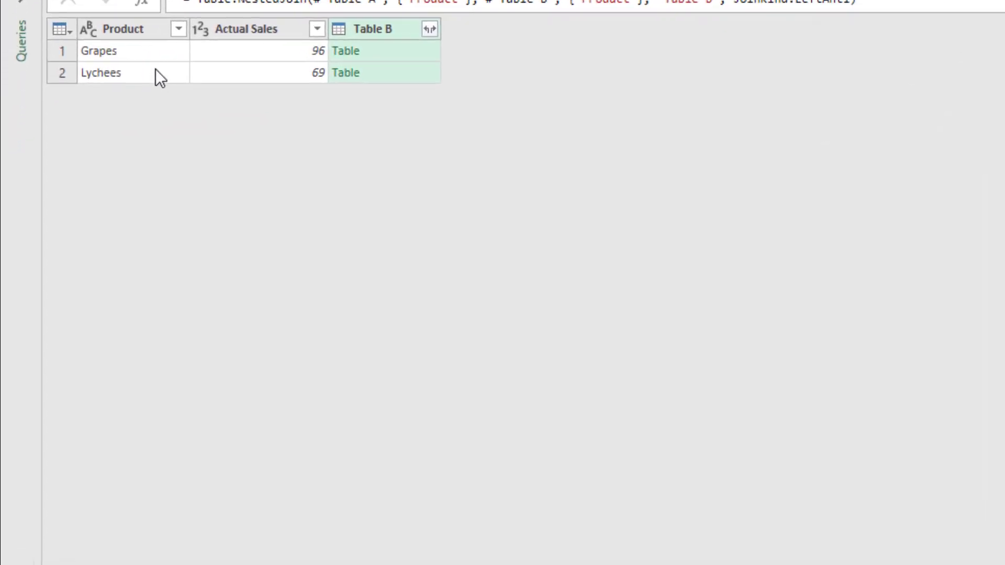
click(386, 52)
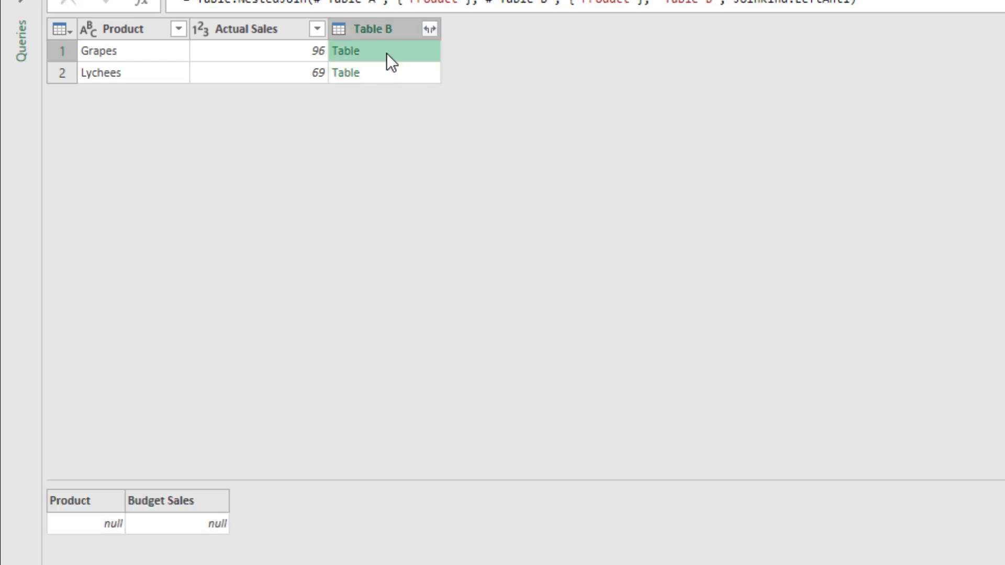
- Preview the nested table of the Lychees row, then expand Table B to only Budget Sales without the original column name prefix
click(393, 76)
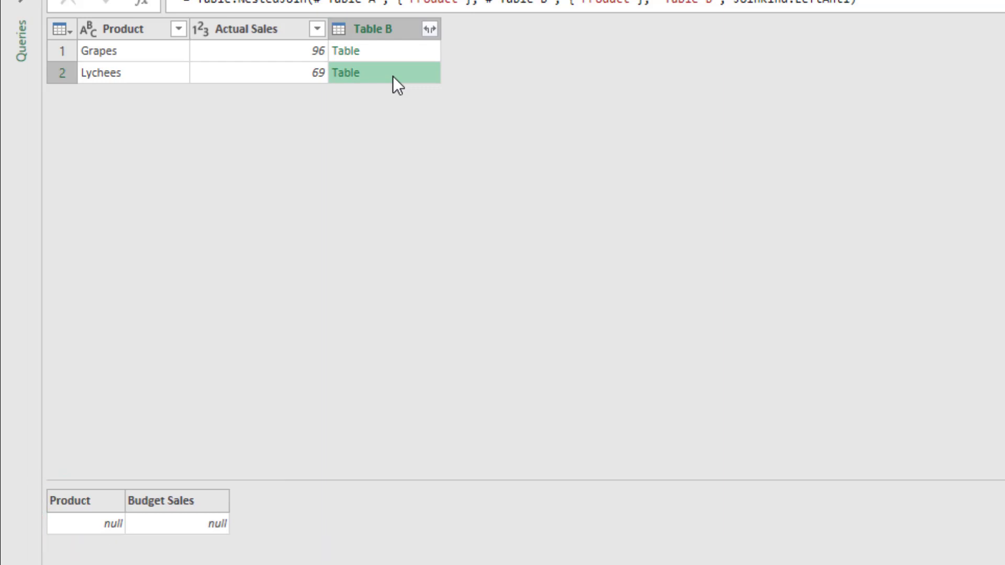
click(429, 30)
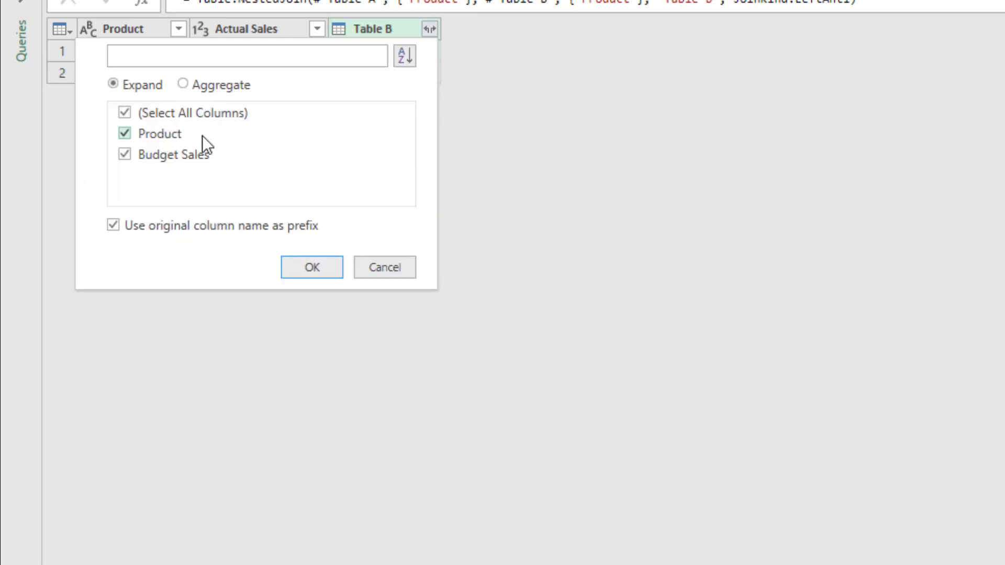
click(131, 132)
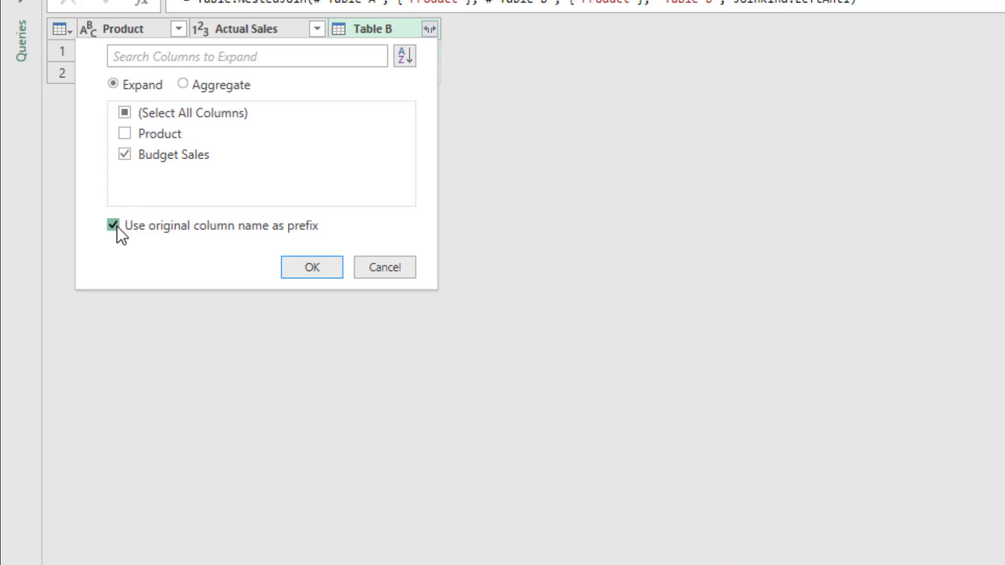
click(324, 271)
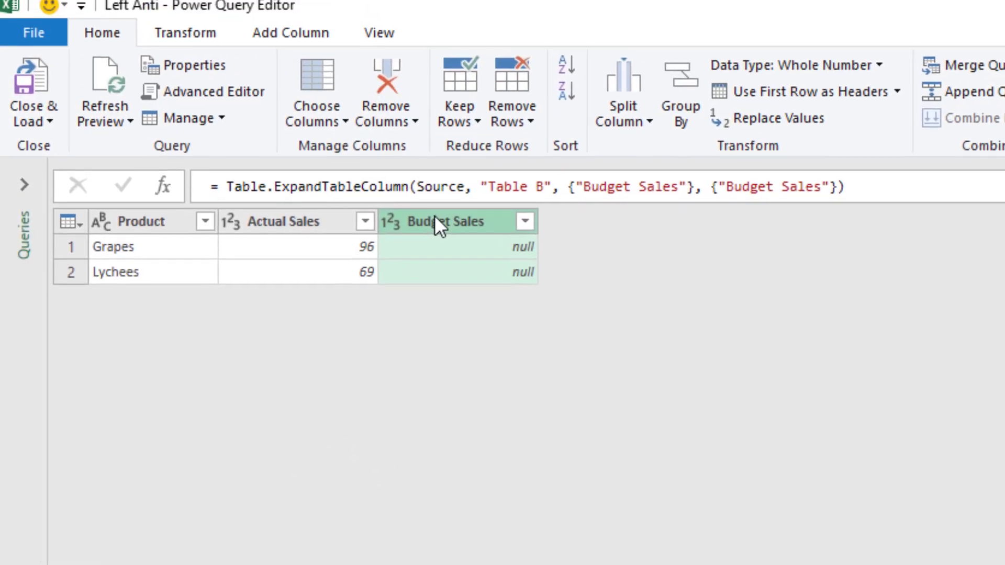
- Replace null values with 0 in the Budget Sales column of the Left Anti query
click(215, 41)
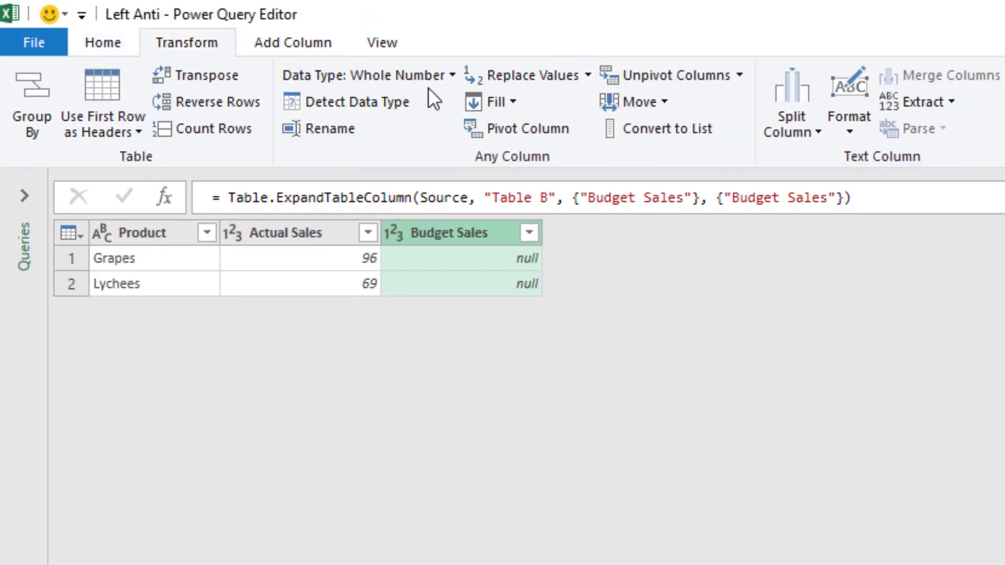
click(536, 74)
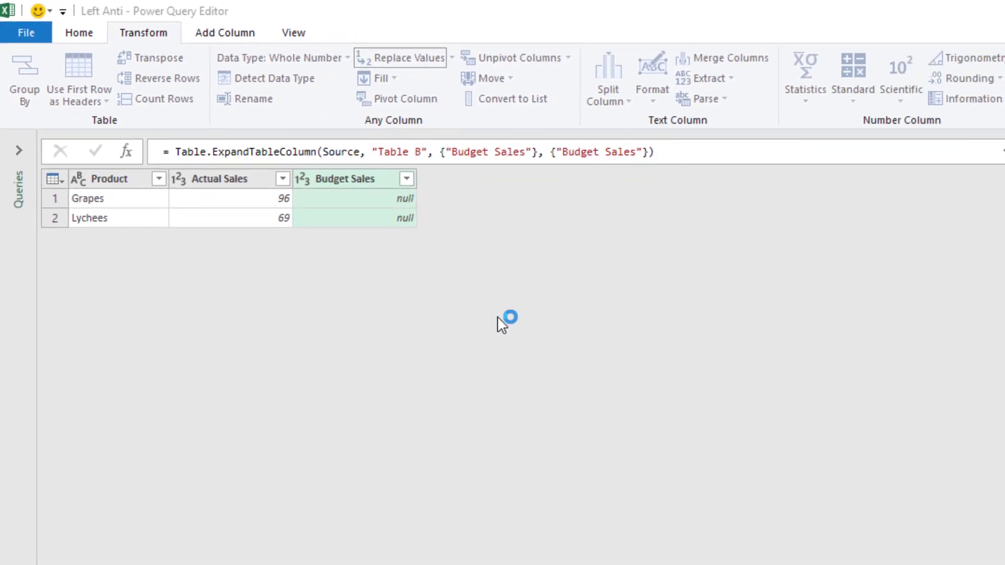
text(null)
key(Tab)
text(0)
click(839, 439)
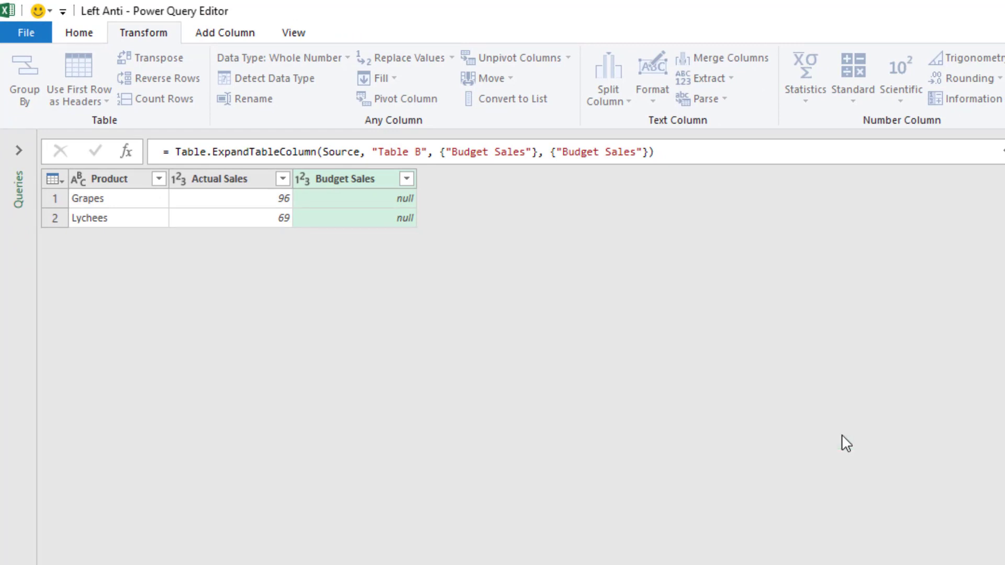
- Load the Left Anti query as a table into the existing worksheet at cell I14
click(78, 34)
click(26, 100)
click(46, 124)
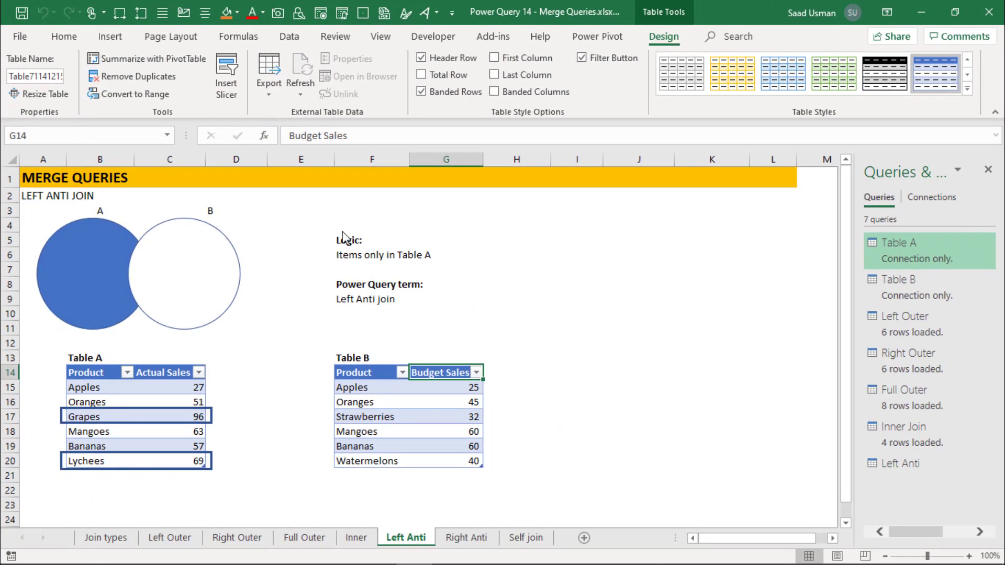
click(251, 248)
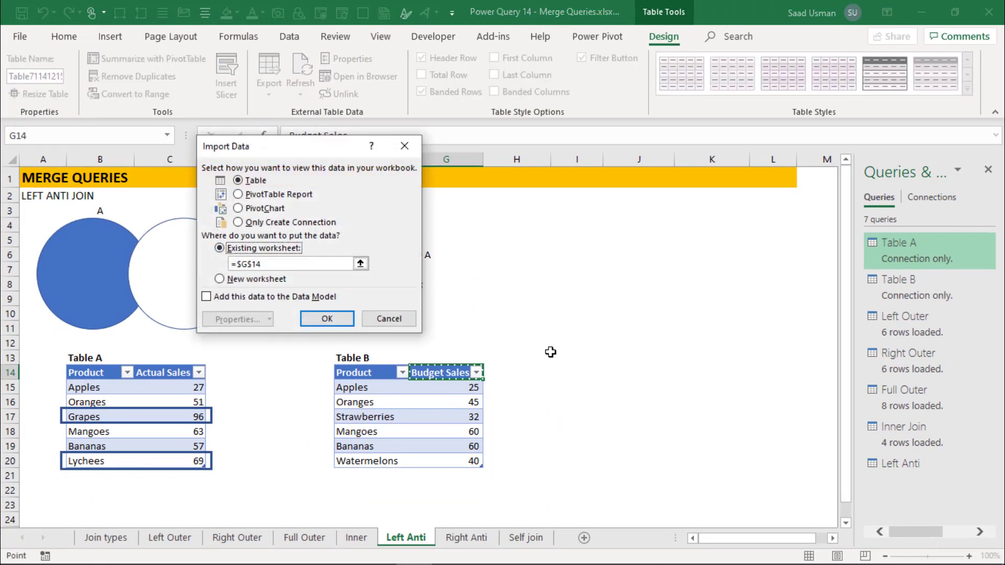
click(574, 372)
click(337, 320)
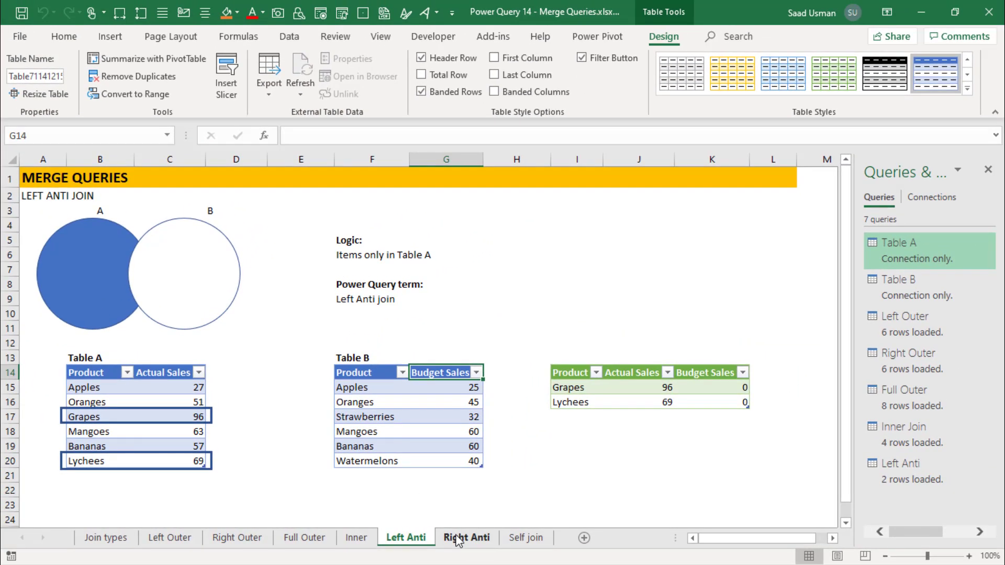
- On the Right Anti sheet, start a merge from the Table A query with Table B, matching both on Product
click(459, 539)
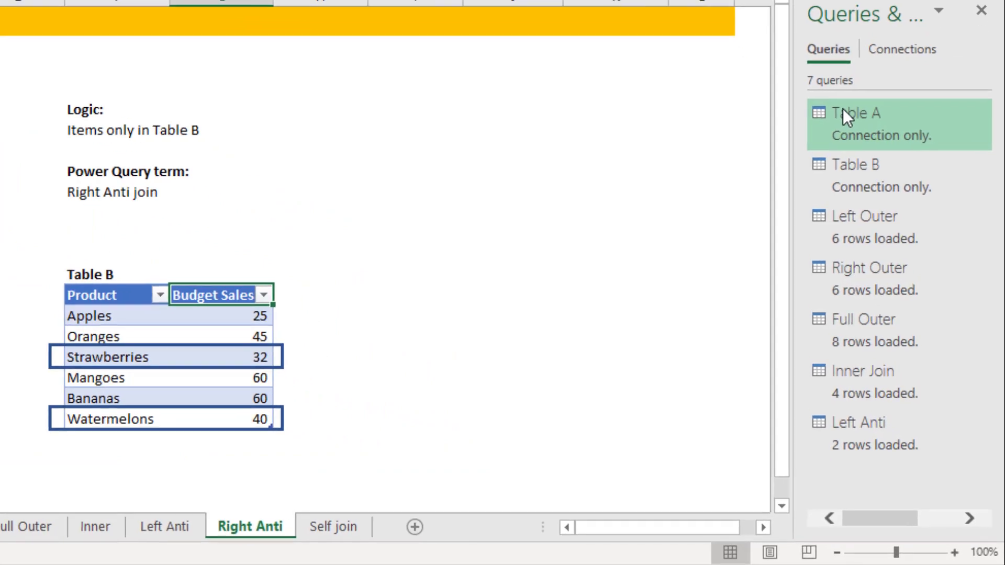
right_click(843, 109)
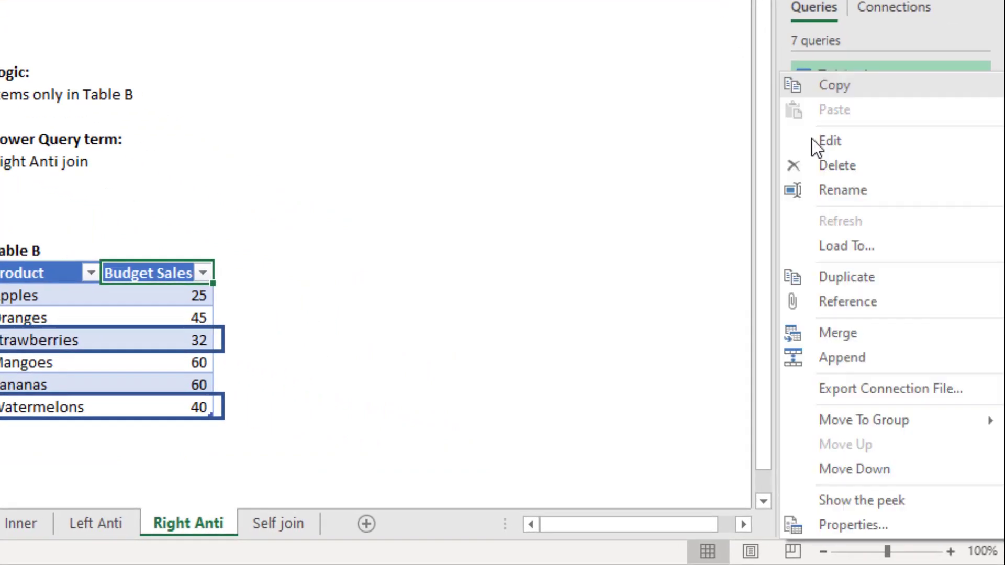
click(834, 333)
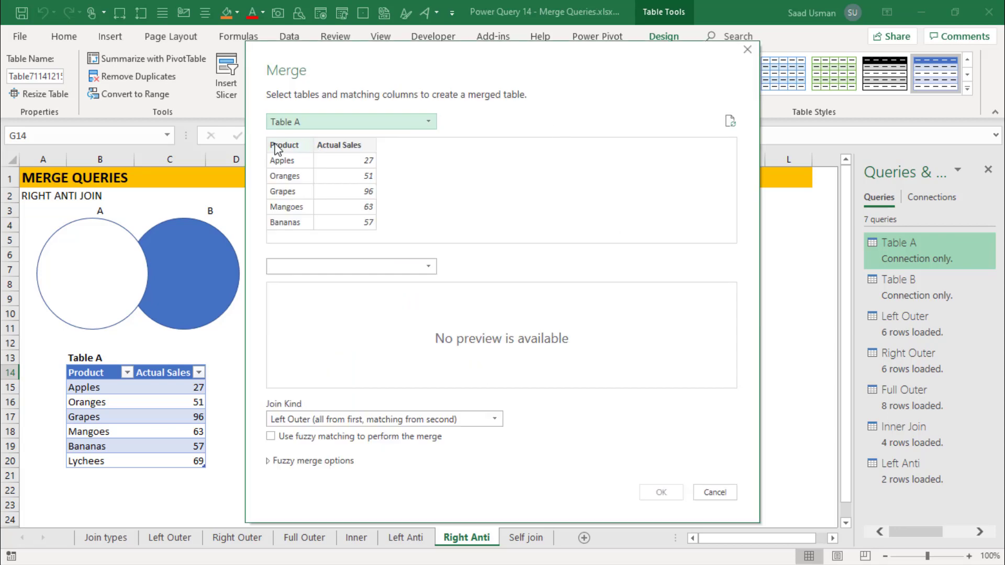
click(276, 149)
click(312, 267)
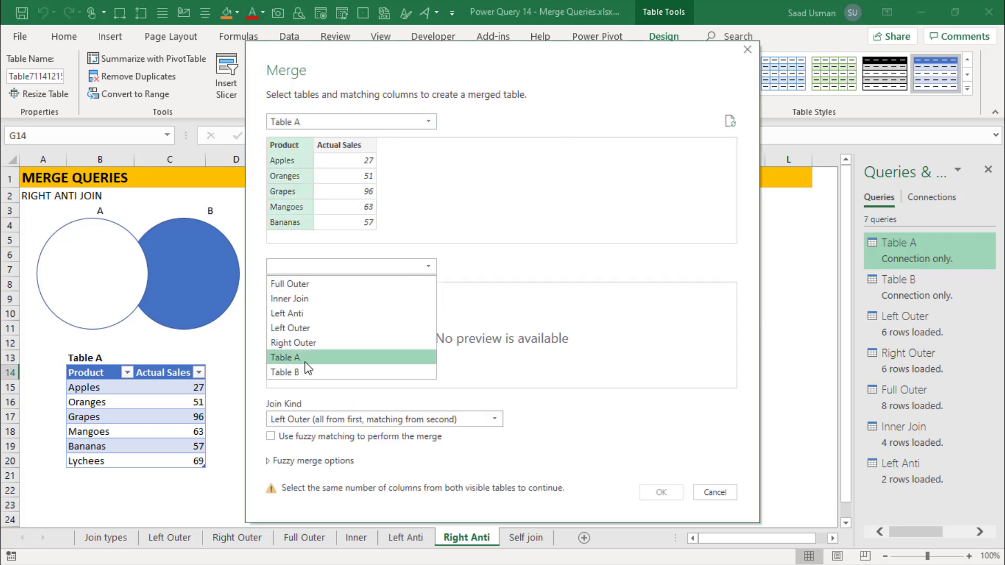
click(304, 372)
click(287, 290)
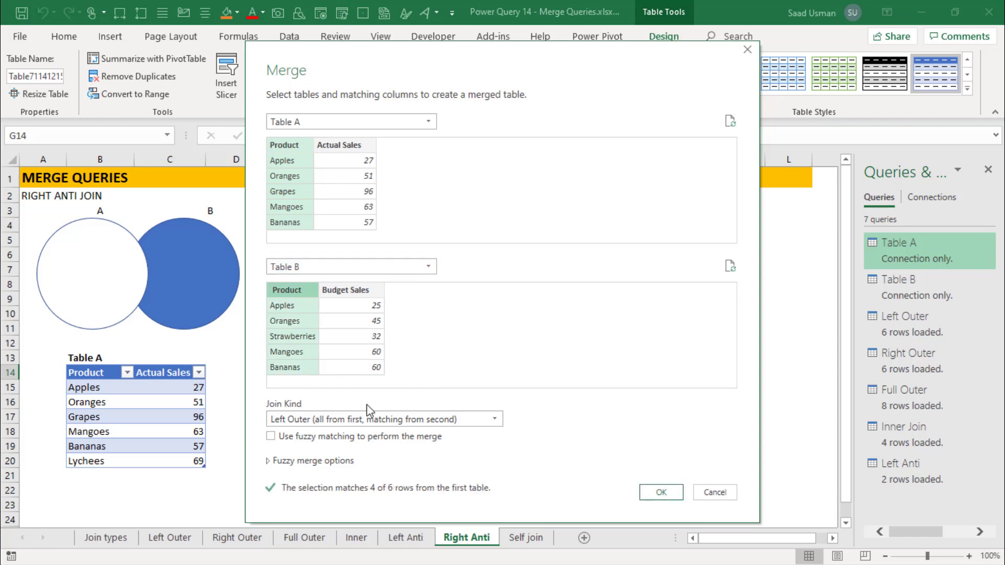
- Set the join kind to Right Anti (rows only in second) and create the merge
click(446, 419)
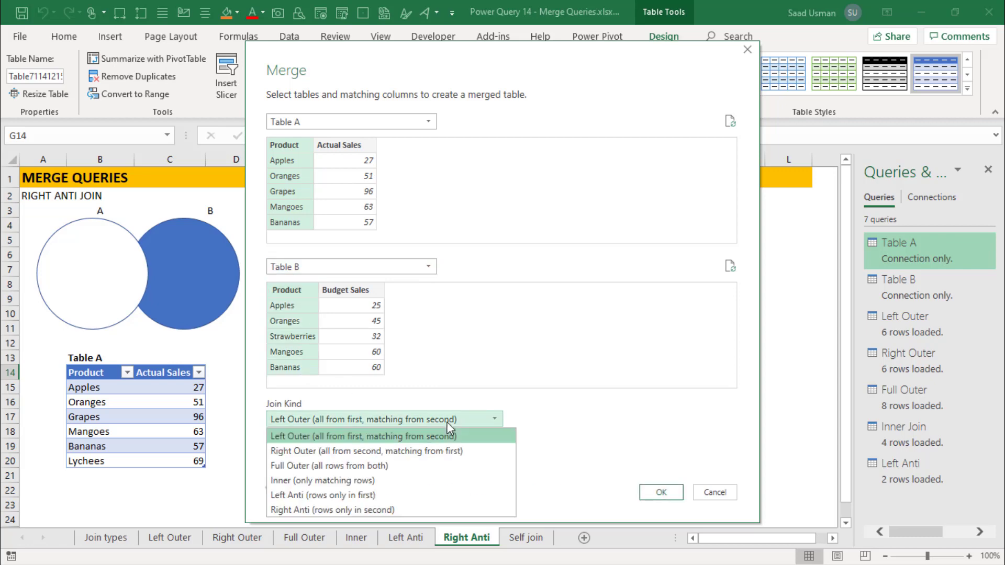
click(432, 509)
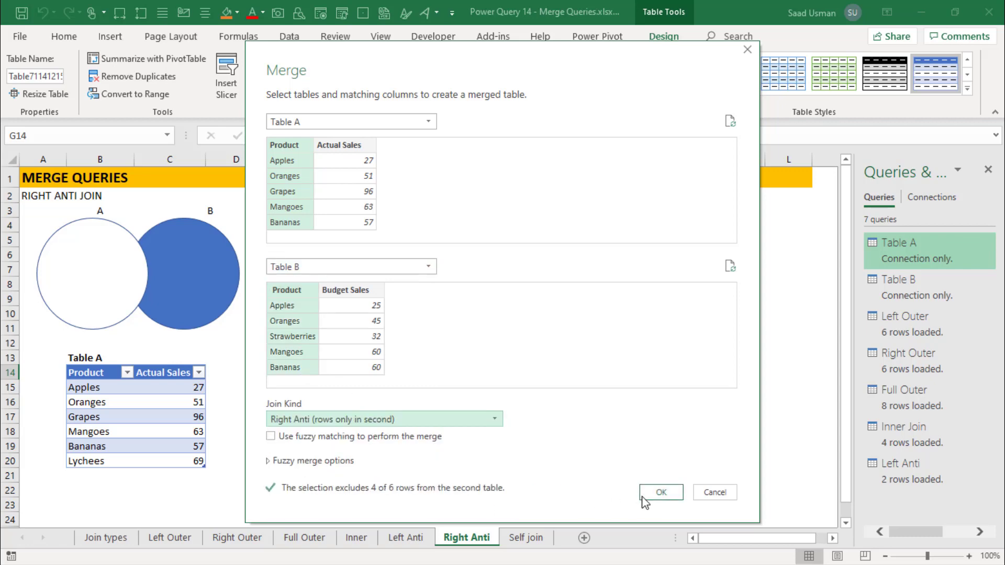
click(660, 492)
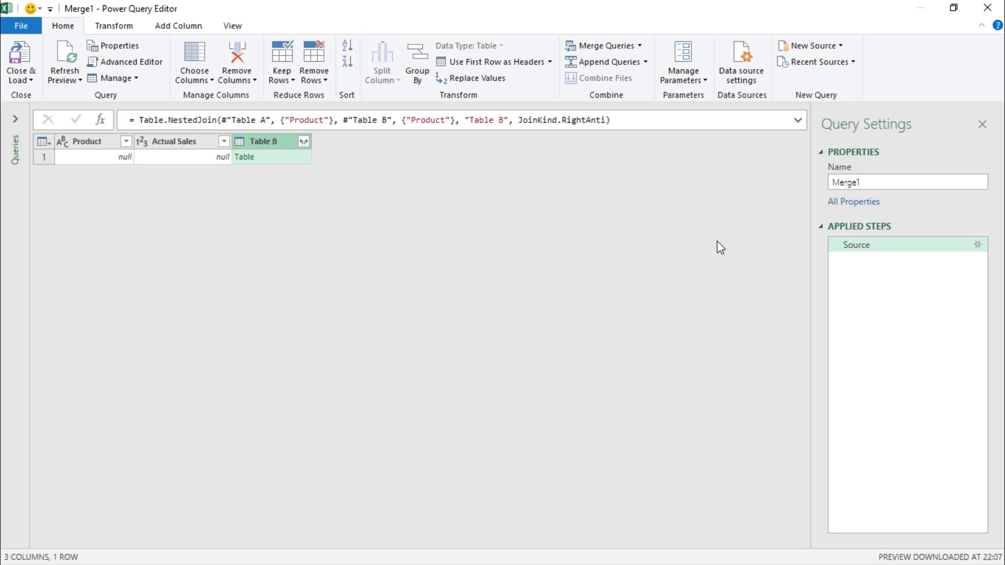
- Rename the merged query as Right Anti and preview the nested Table B contents of its row
double_click(888, 182)
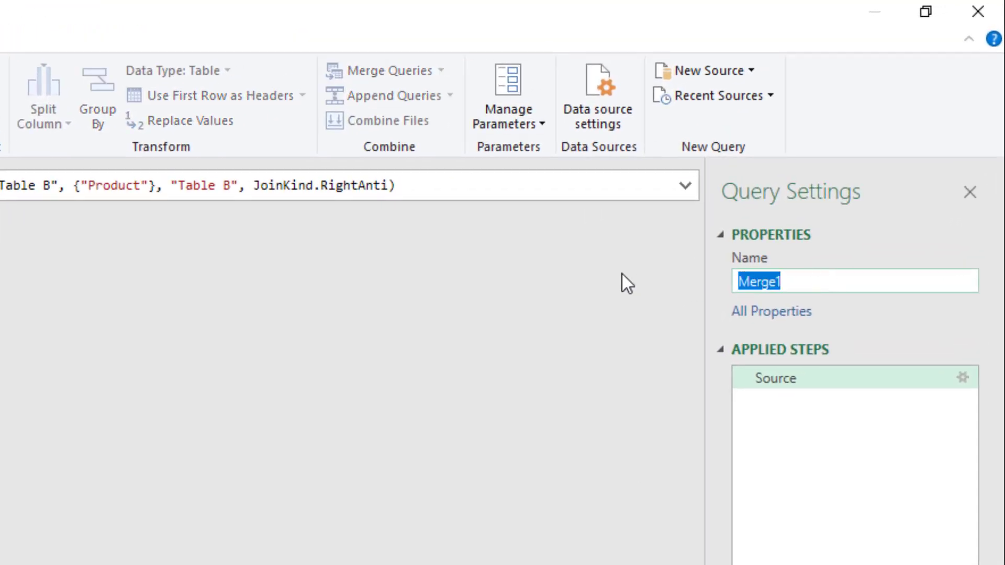
text(Right )
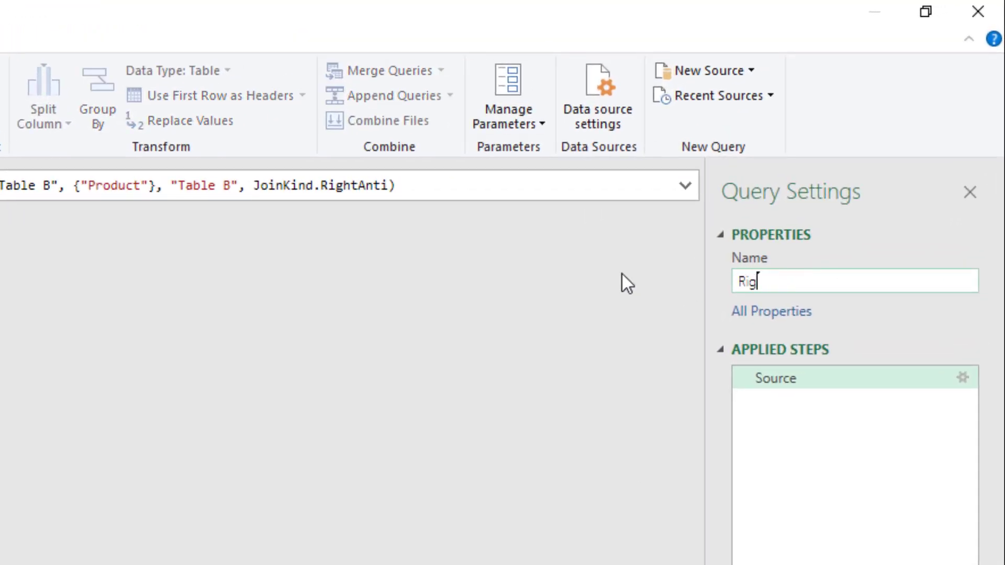
text(Anti)
key(Return)
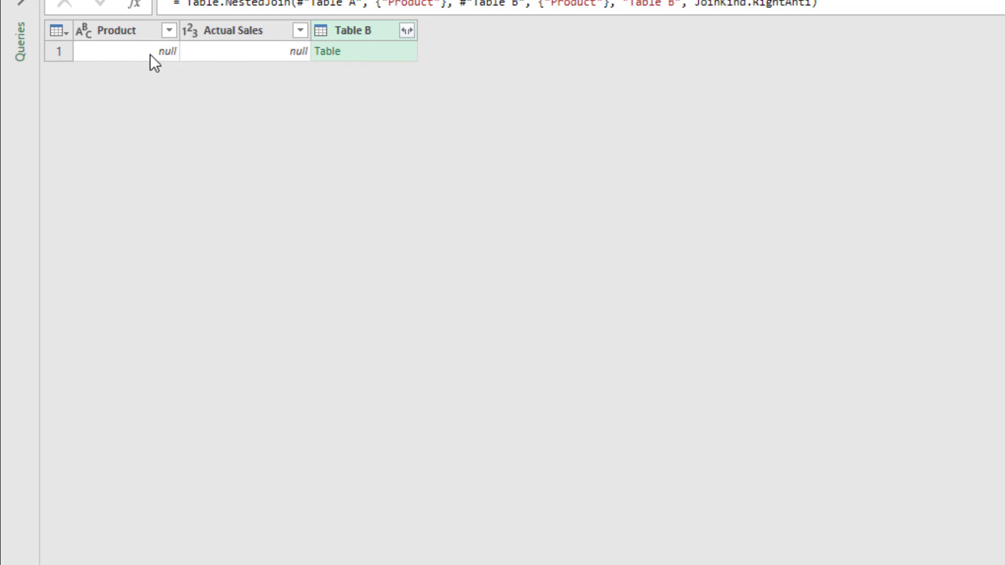
click(376, 51)
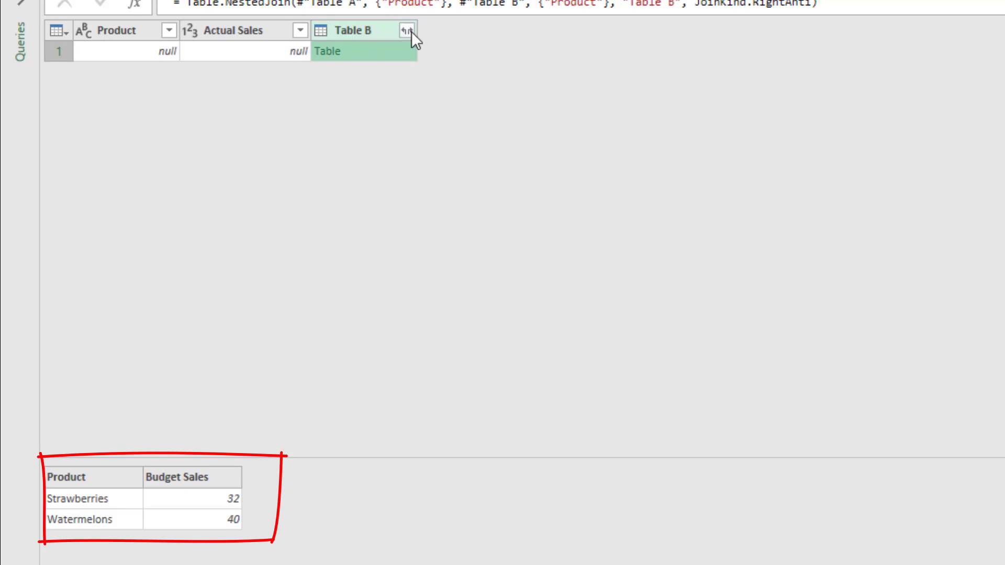
- Remove the original Product column and expand Table B to Product and Budget Sales without the original column name prefix
click(143, 34)
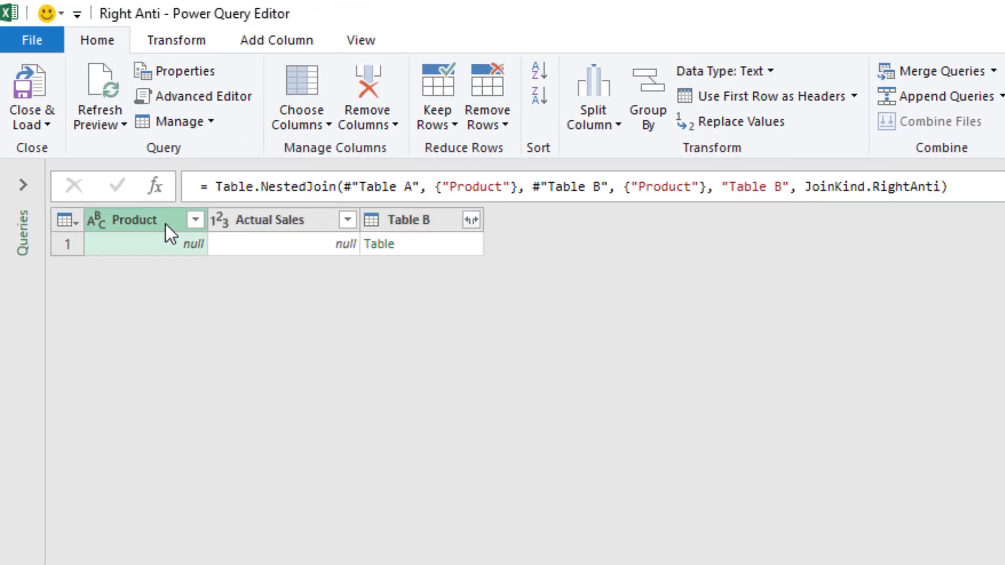
key(Delete)
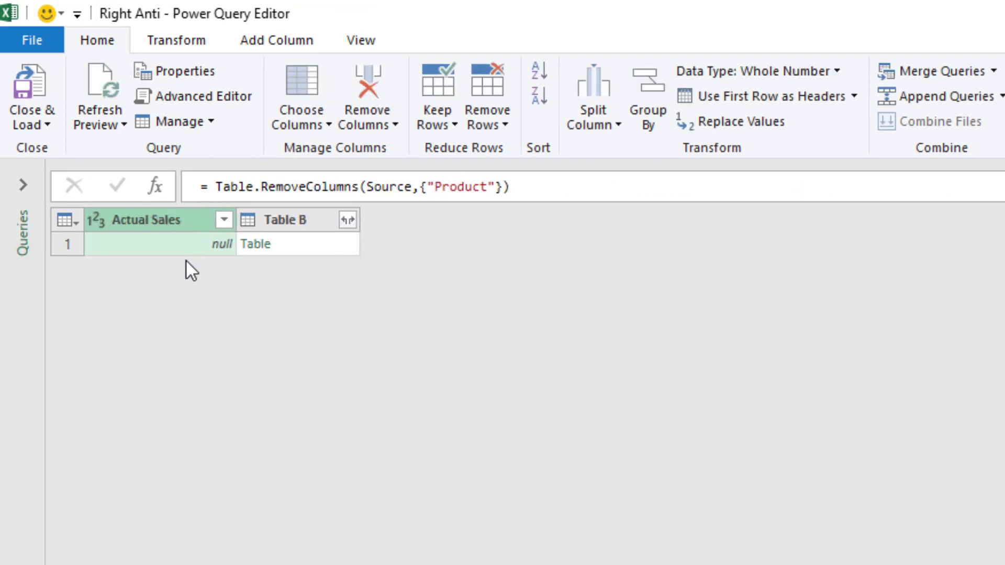
click(348, 220)
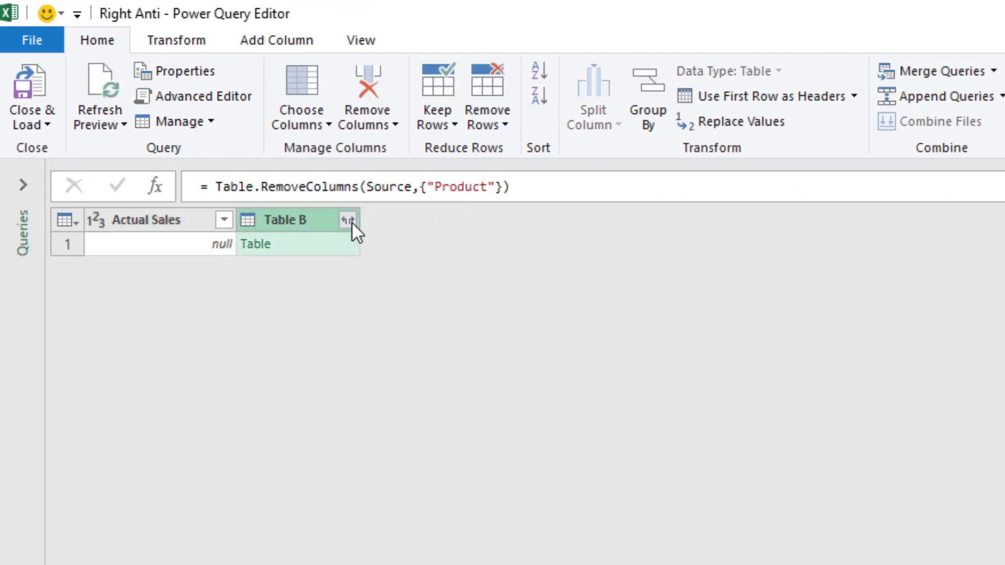
click(391, 437)
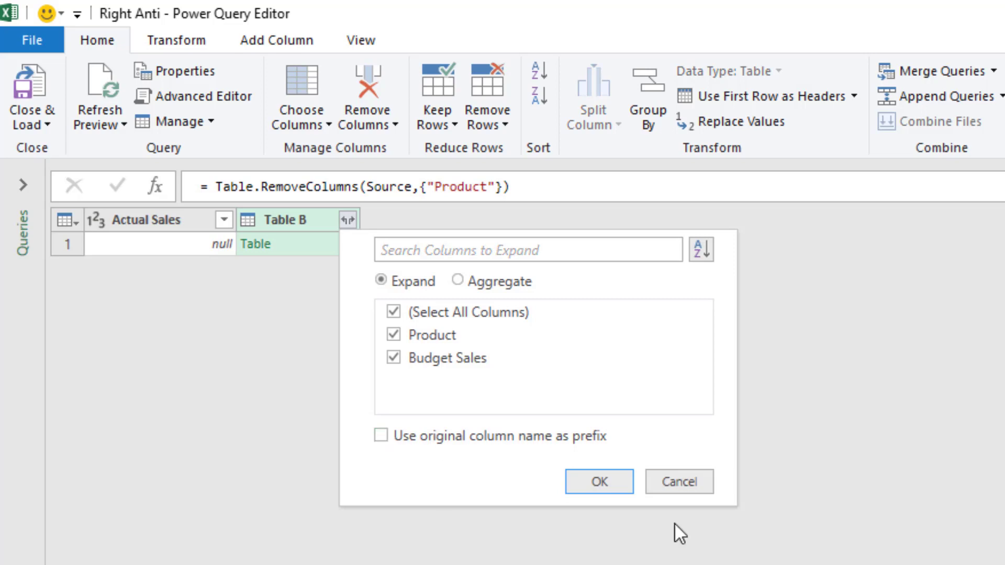
click(624, 485)
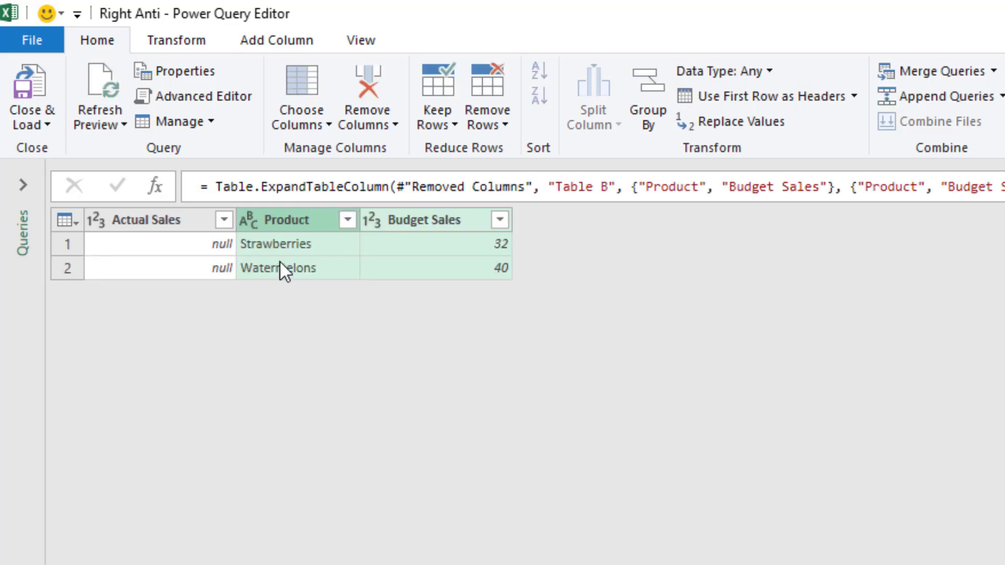
- Move the Product column ahead of Actual Sales and replace null values with 0 in the Actual Sales column
click(295, 217)
drag(295, 217, 180, 236)
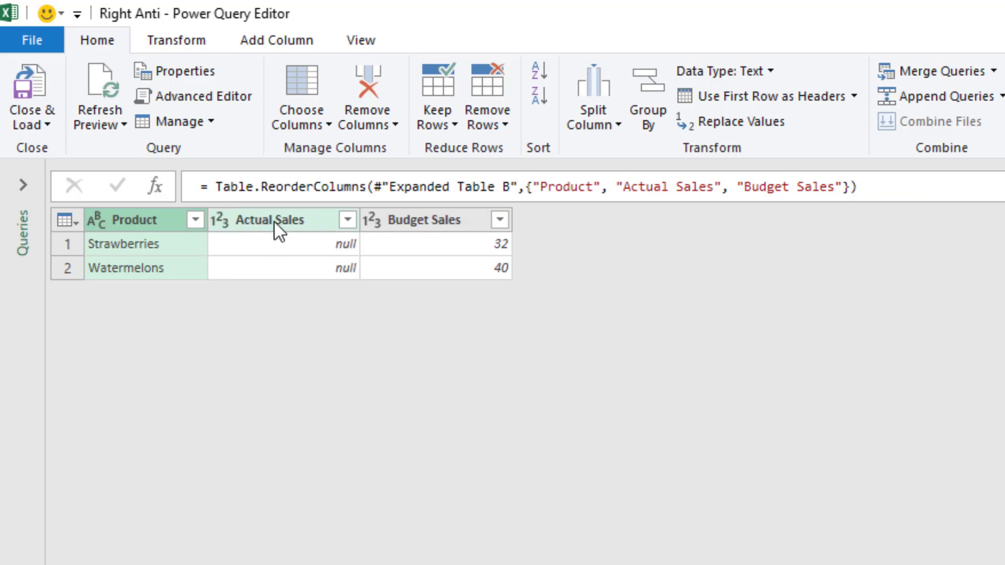
click(275, 221)
click(164, 41)
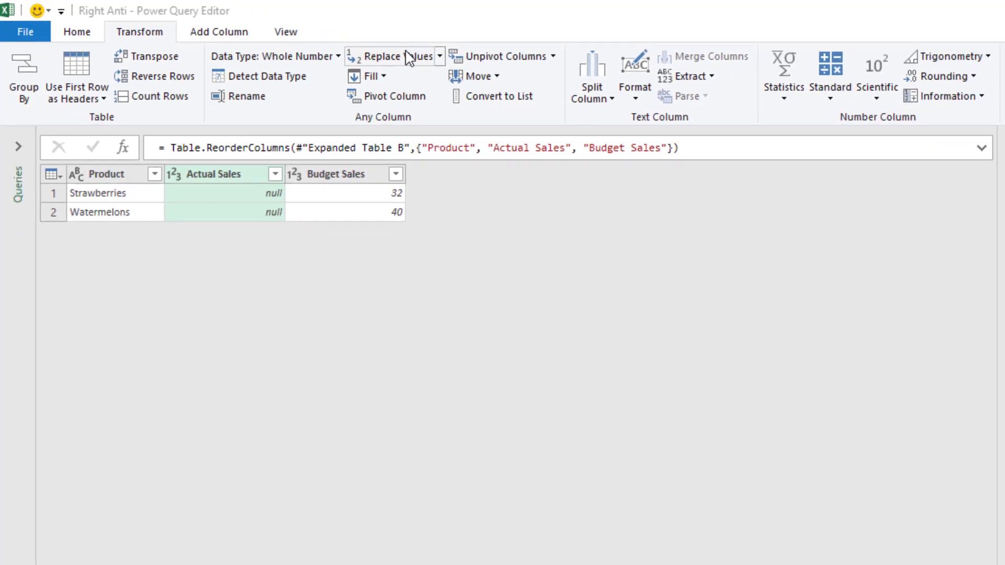
click(409, 57)
text(null)
key(Tab)
text(0)
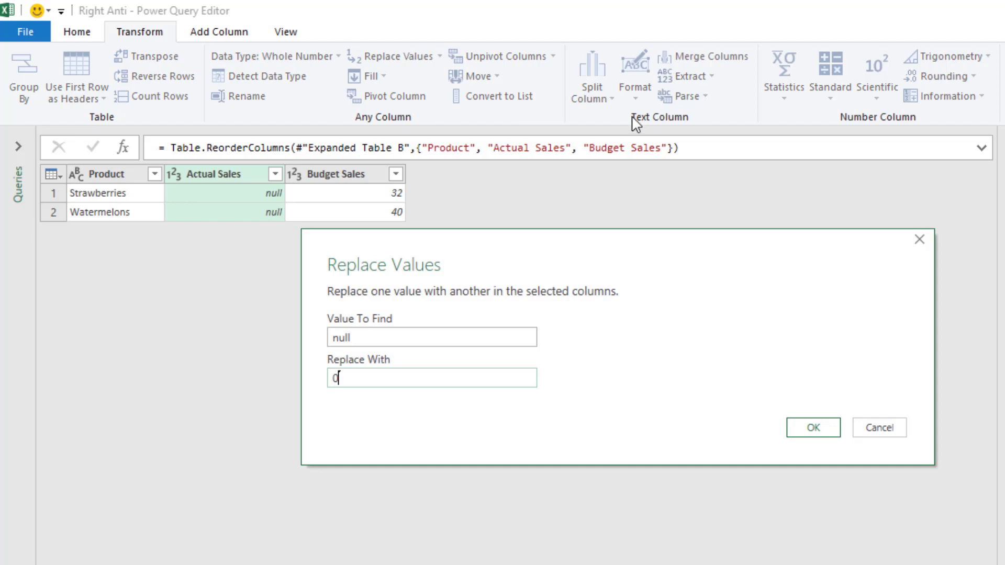
click(806, 428)
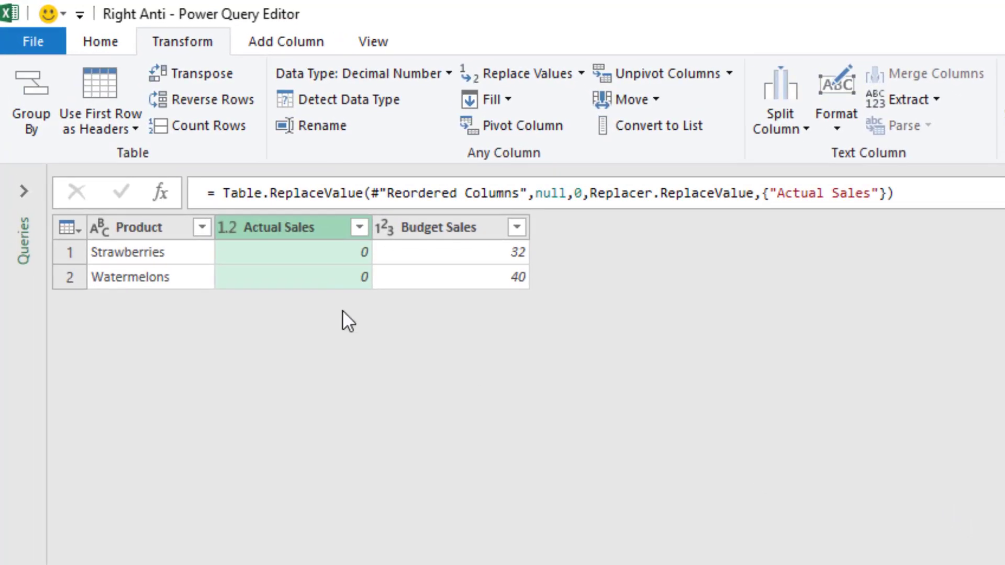
- Load the Right Anti query as a table into the existing Right Anti worksheet at cell I14
click(92, 43)
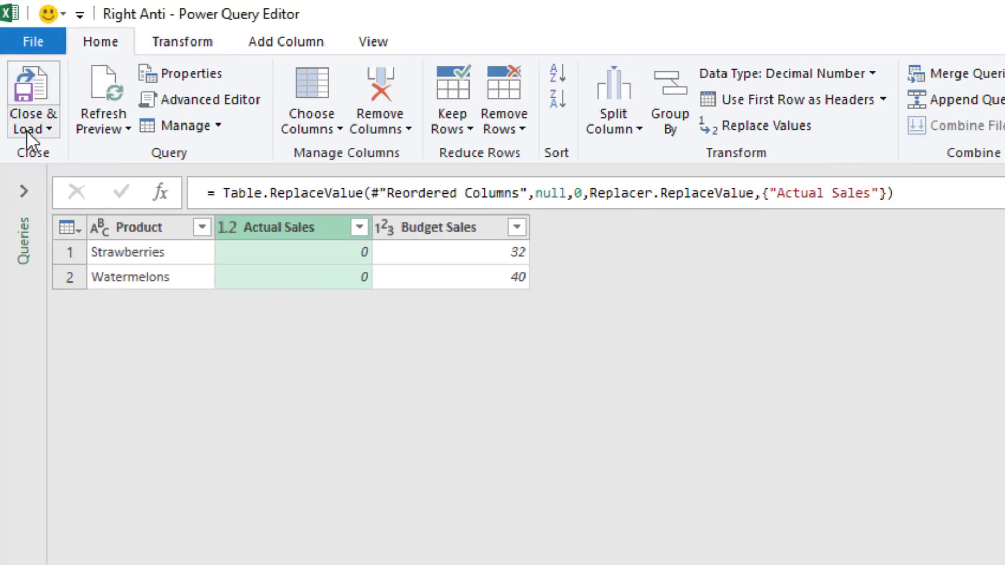
click(29, 128)
click(65, 181)
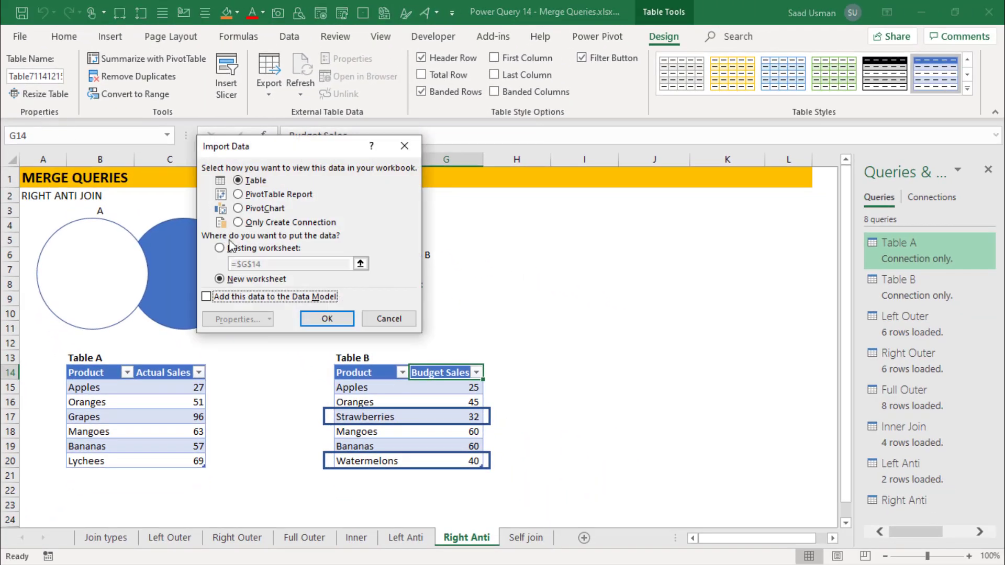
click(254, 248)
click(581, 371)
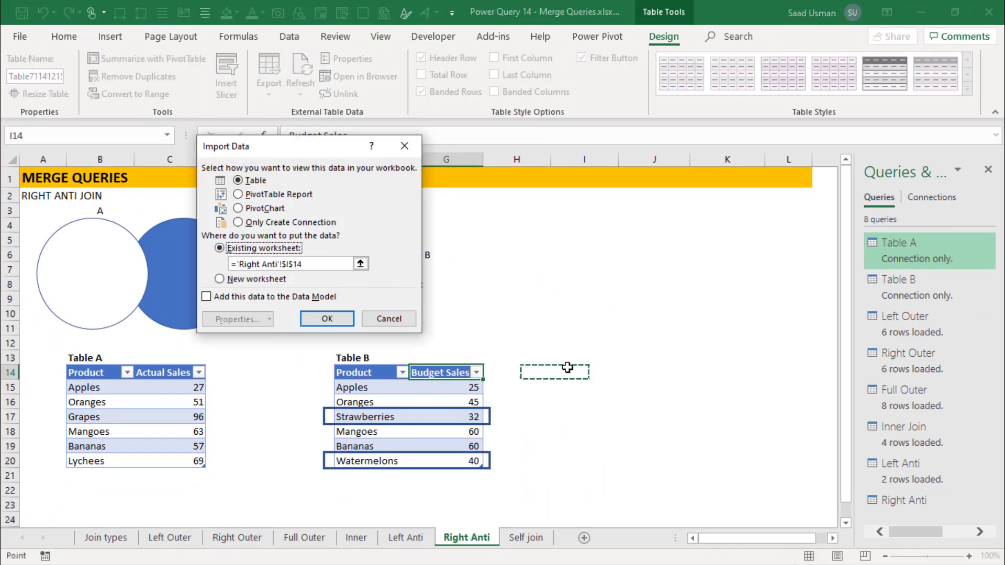
click(341, 320)
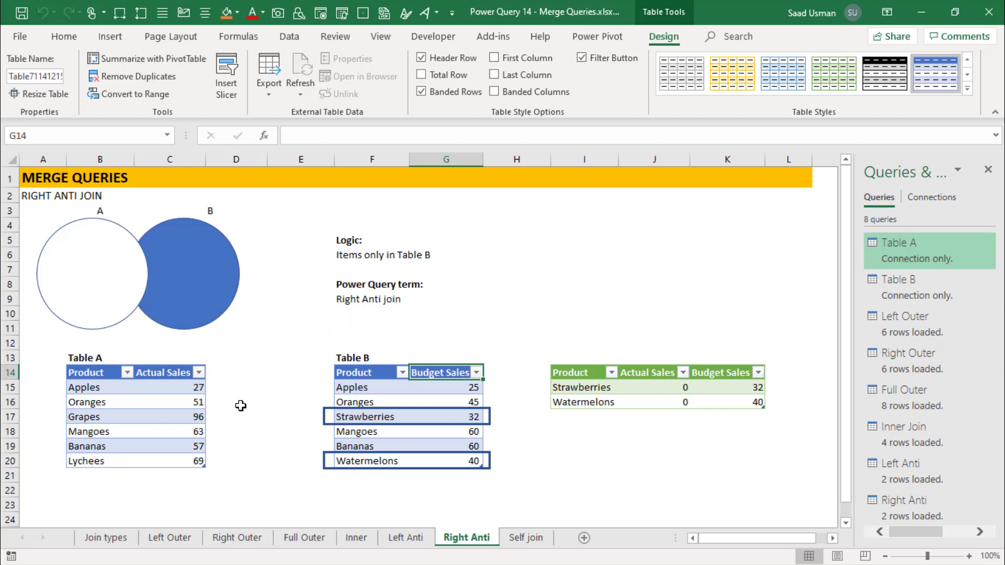
- Open the Self join sheet and examine its logic notes and source data table
click(515, 541)
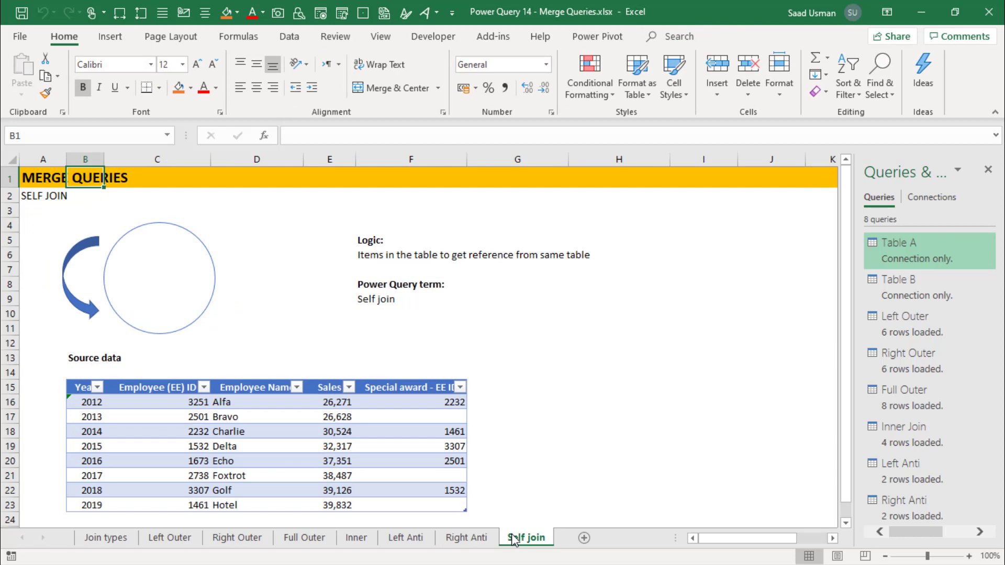
key(Down)
key(Down)
key(Down)
key(Down)
key(Down)
key(Down)
key(Down)
key(Down)
key(Down)
key(Down)
key(Down)
key(Down)
key(Down)
key(Down)
key(Down)
key(Down)
key(Down)
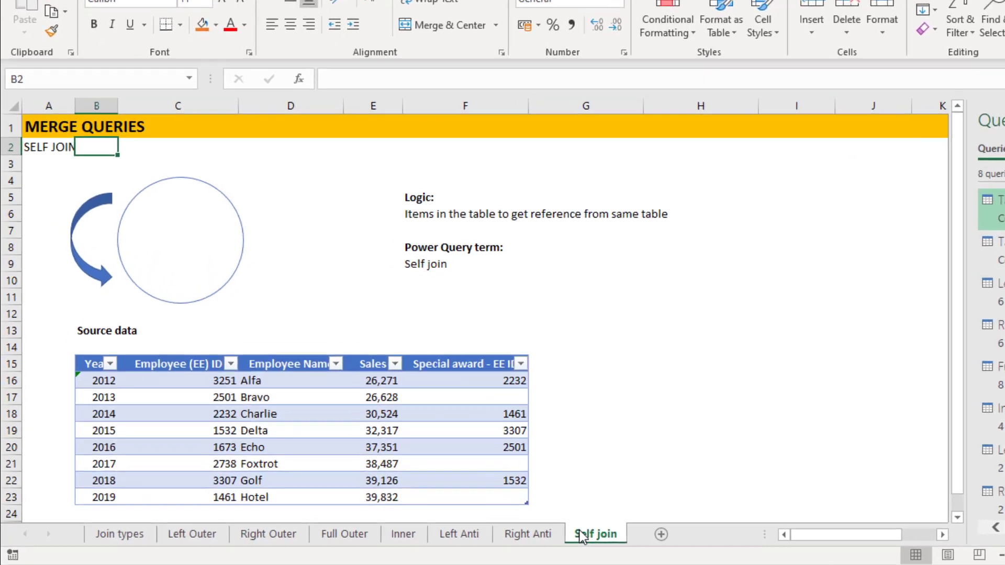
key(Left)
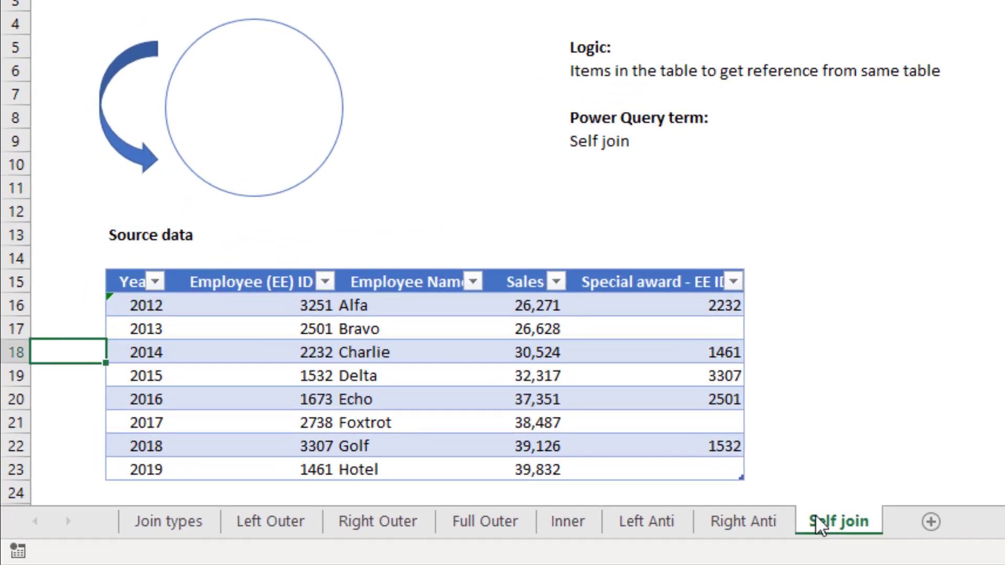
key(Down)
key(Down)
key(Down)
key(Down)
key(Down)
key(Down)
key(Down)
key(Down)
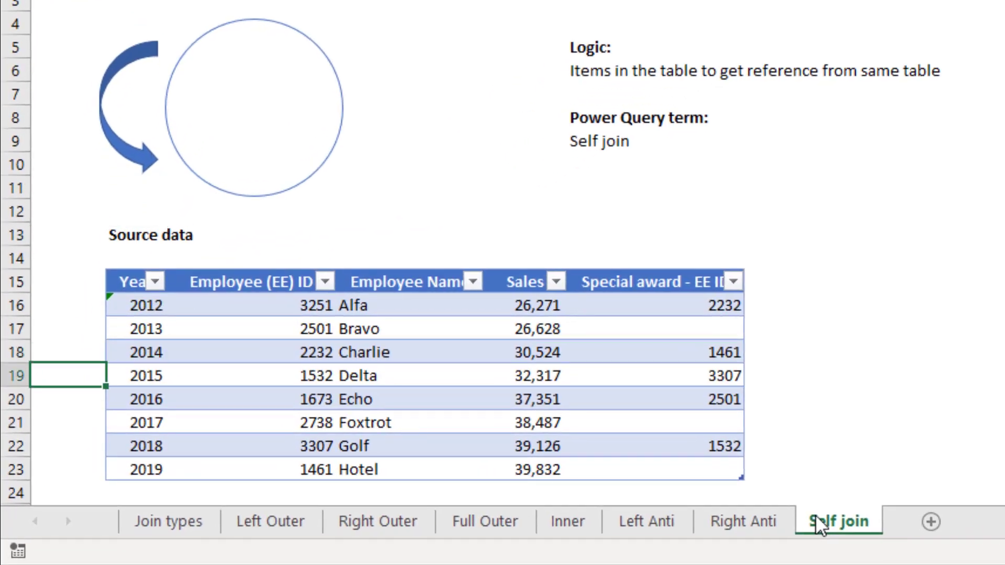
key(Up)
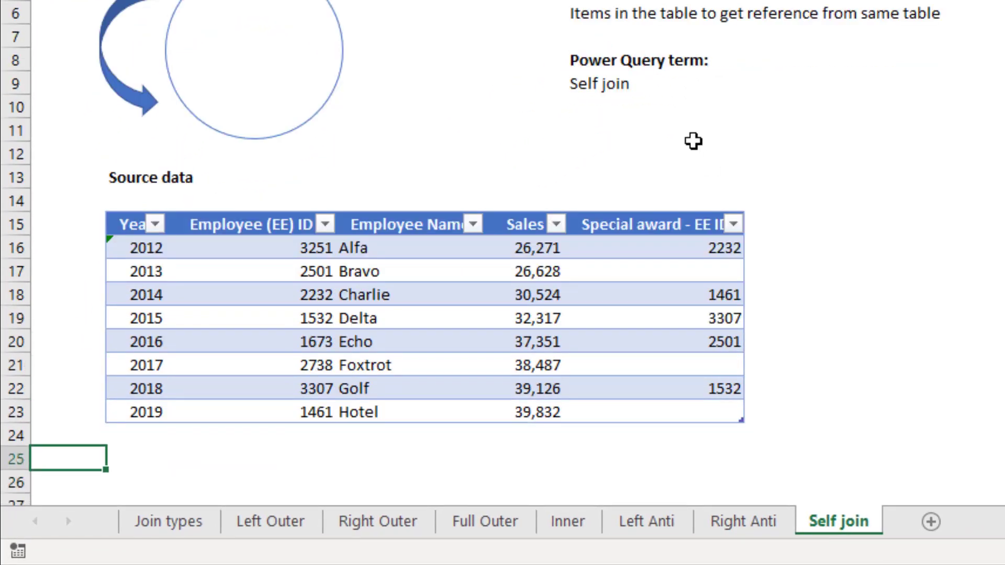
- Widen the Year, Special award - EE ID and Employee Name columns of the source data table so their headers fit
drag(166, 0, 199, 0)
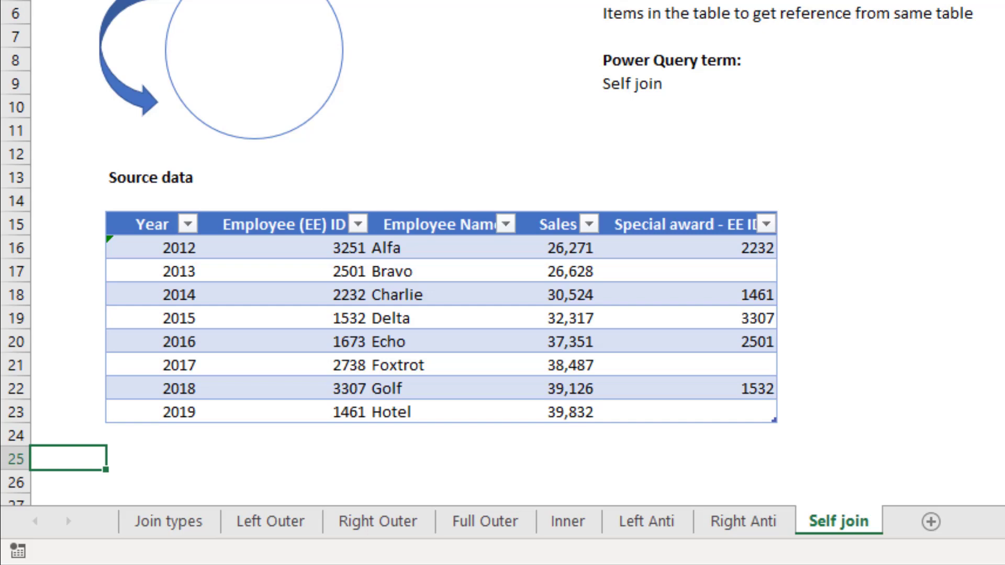
drag(778, 1, 787, 1)
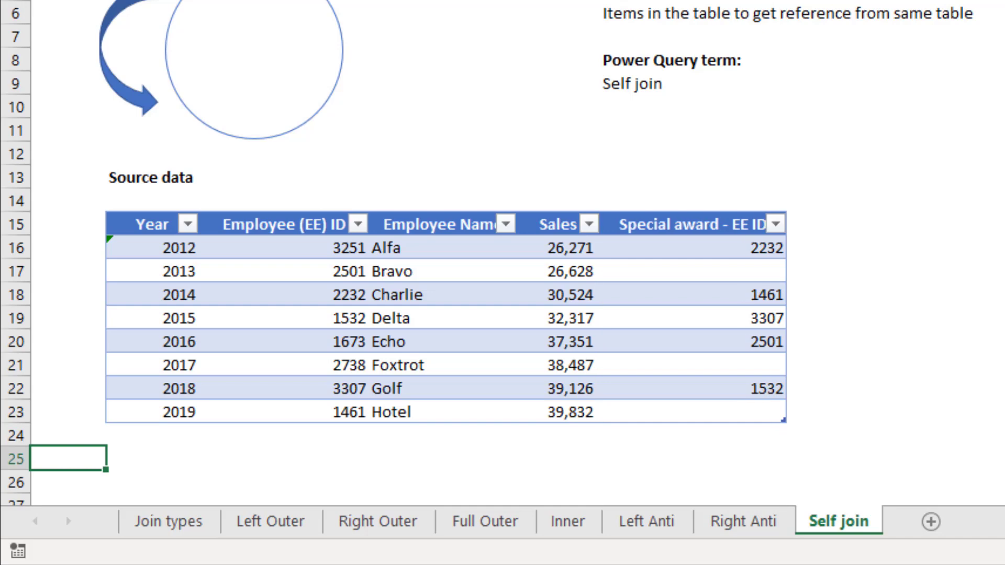
click(706, 255)
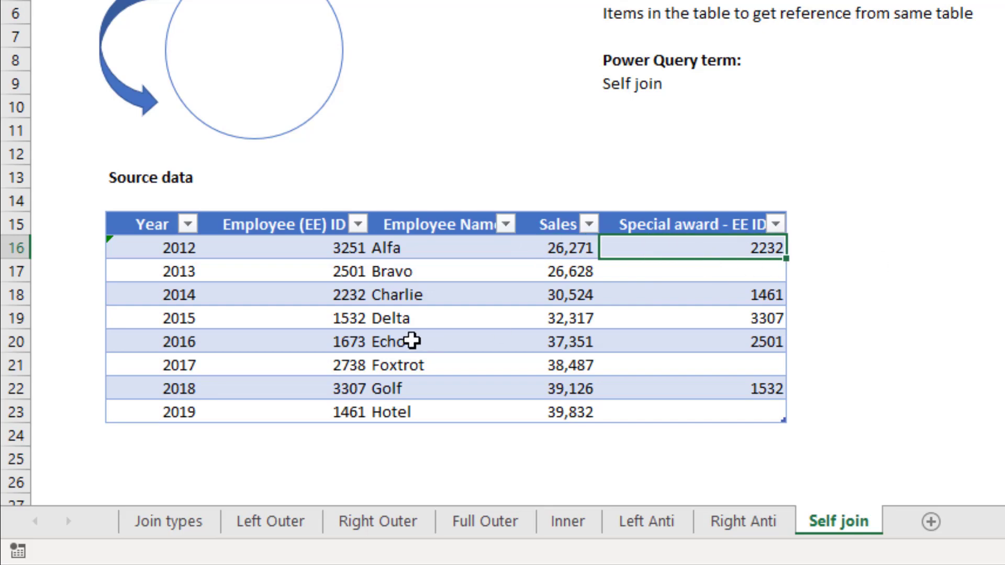
click(431, 296)
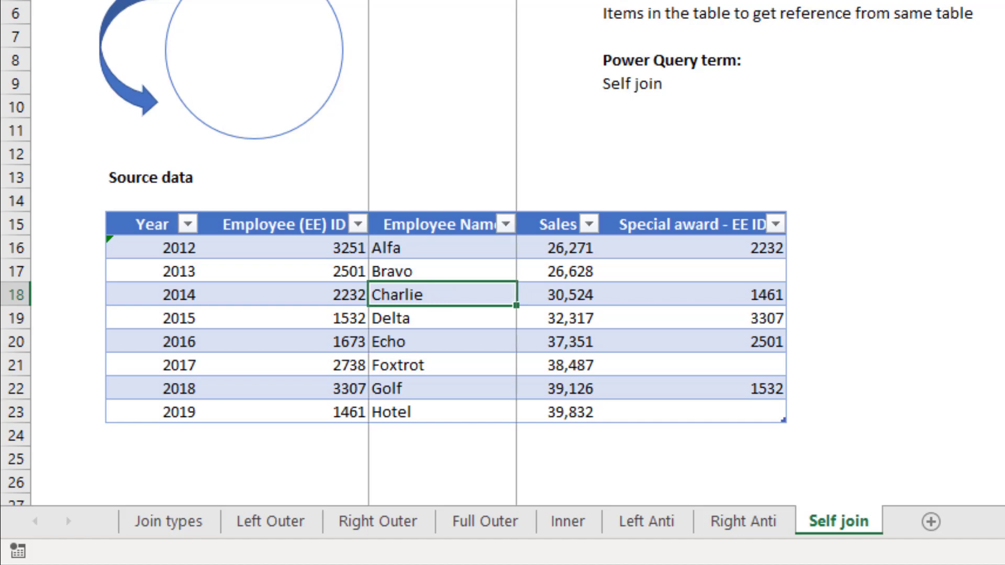
double_click(517, 0)
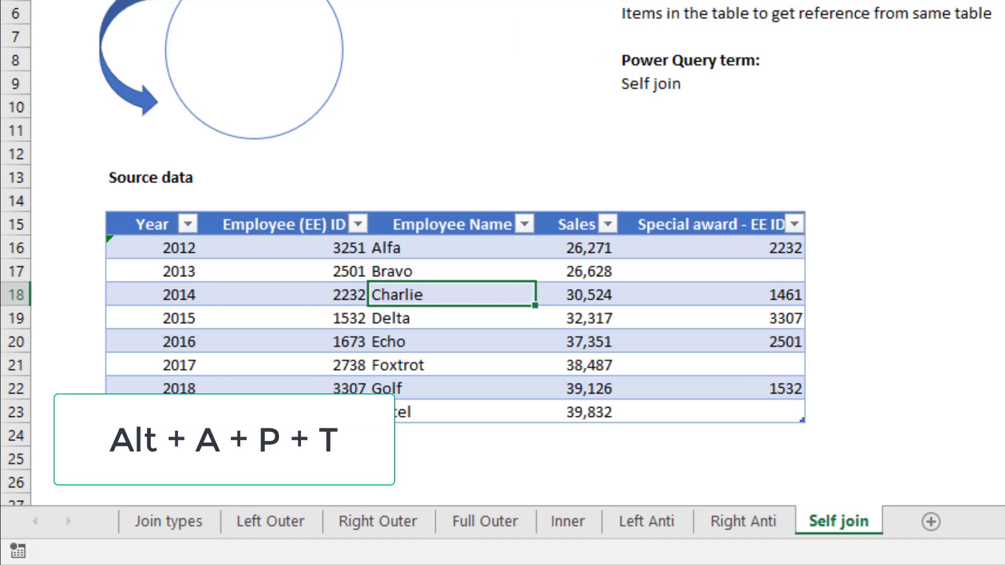
- Bring the self join source table into Power Query and rename its query as Self Join Table
key(alt+a)
key(p)
key(t)
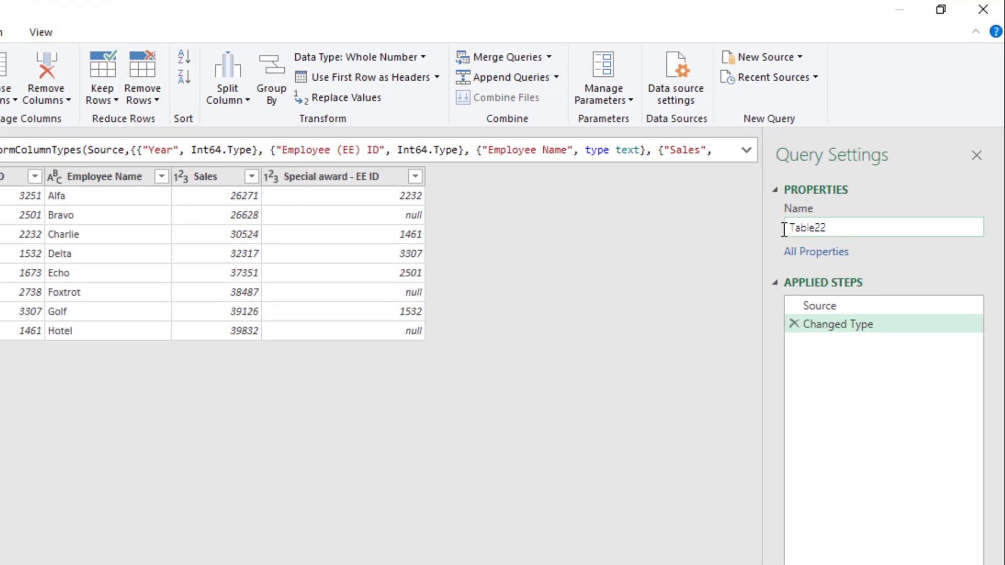
drag(827, 183, 872, 187)
click(769, 333)
double_click(769, 333)
text(Self Join )
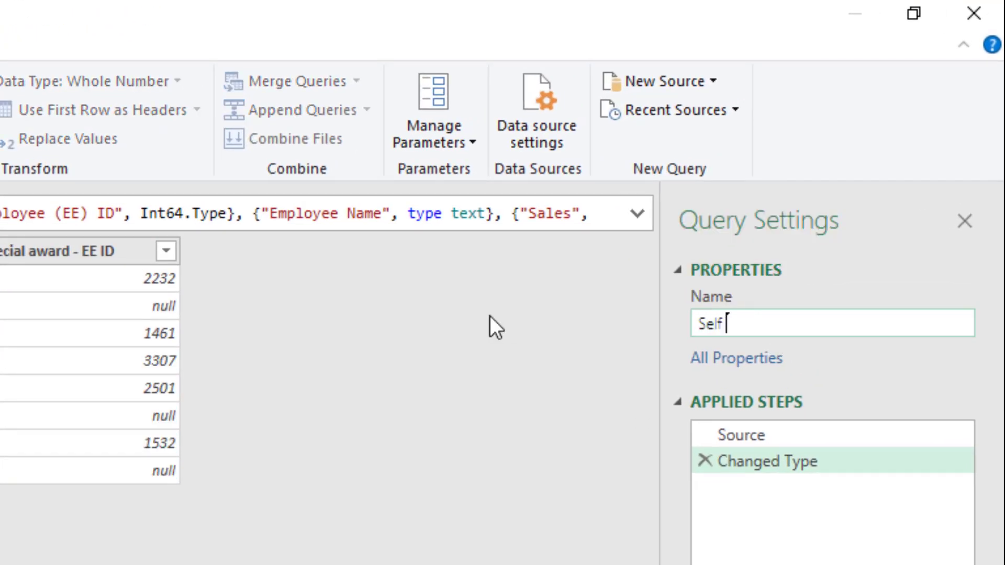
text(Table)
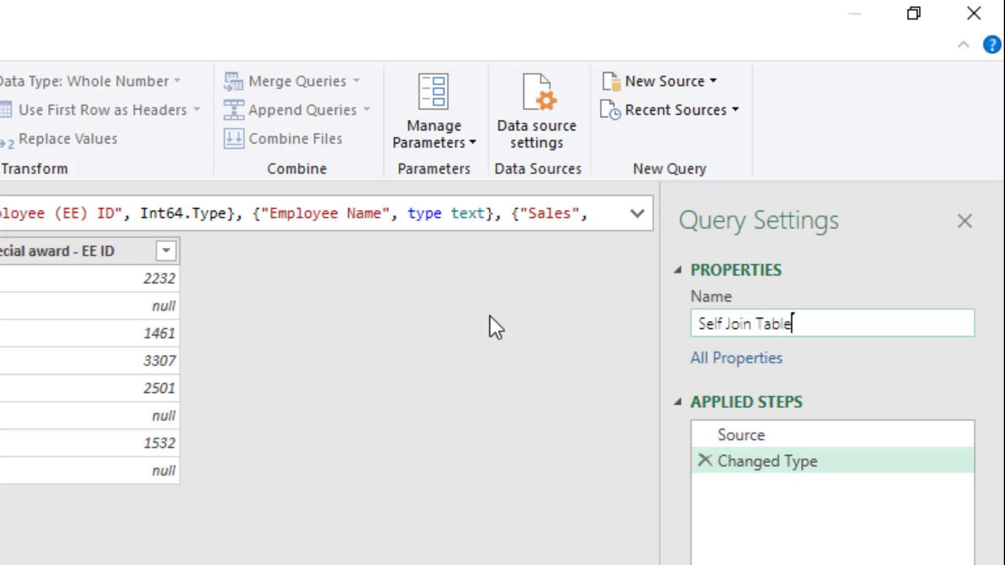
key(Return)
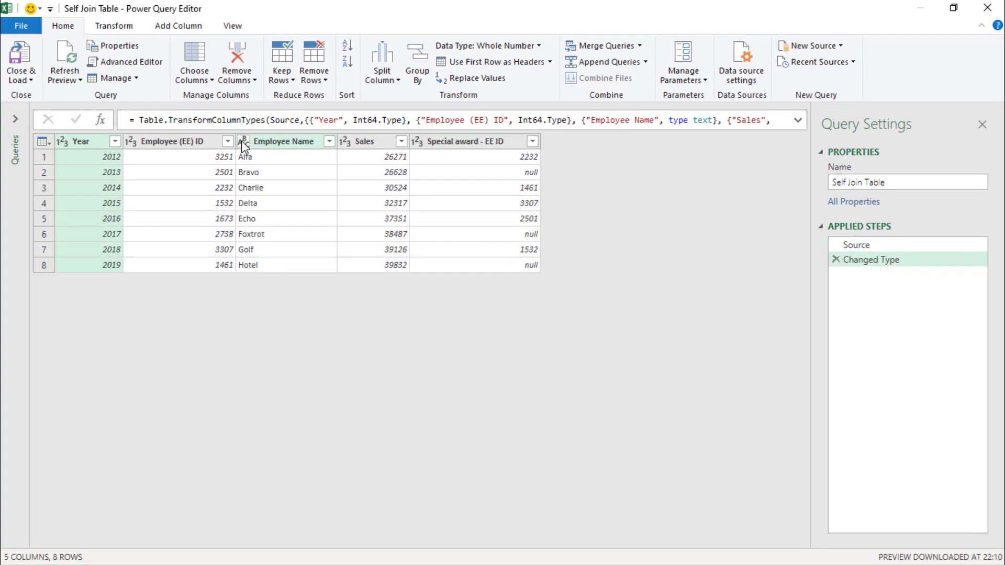
- Close the editor and load the Self Join Table query as a connection only
click(18, 121)
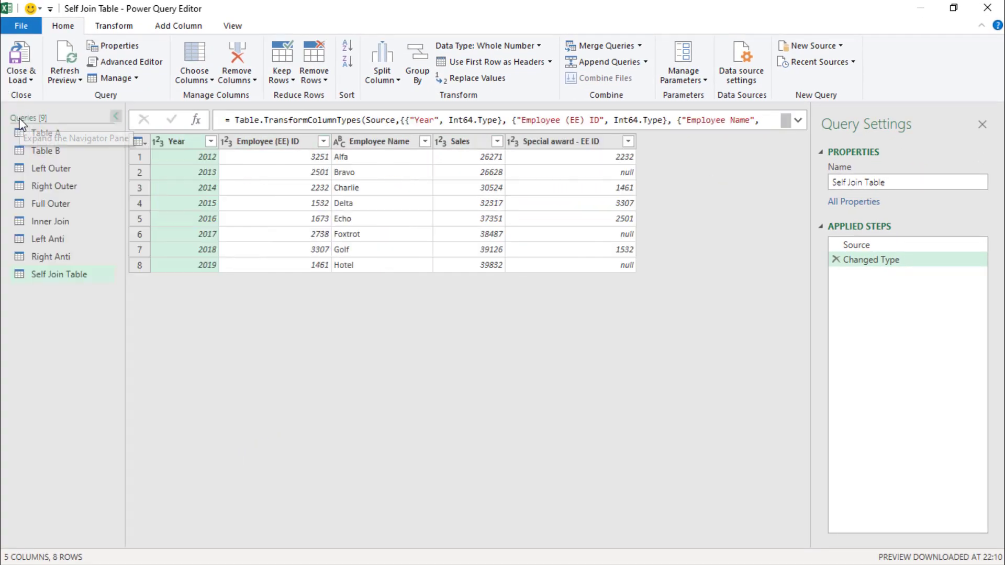
click(25, 82)
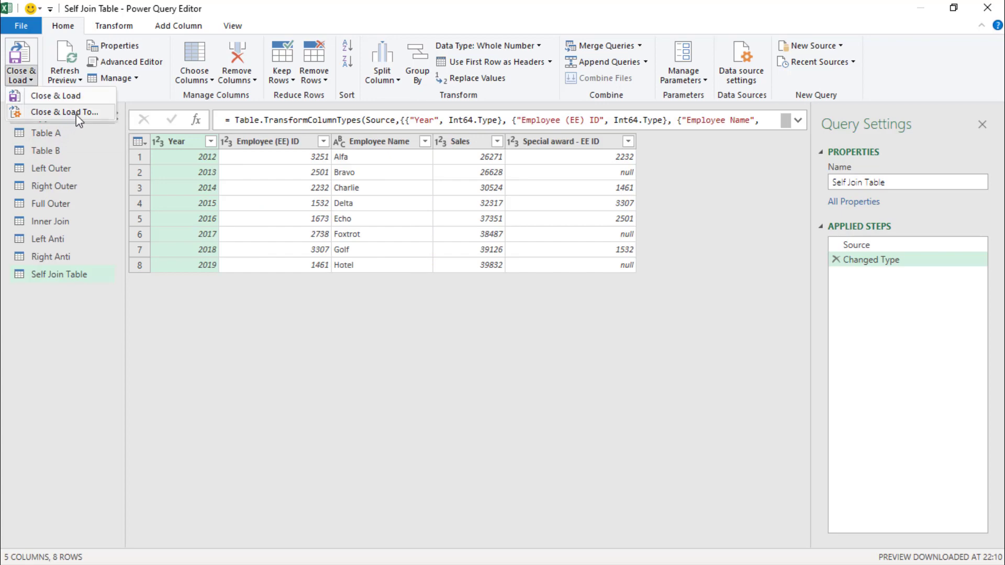
click(57, 96)
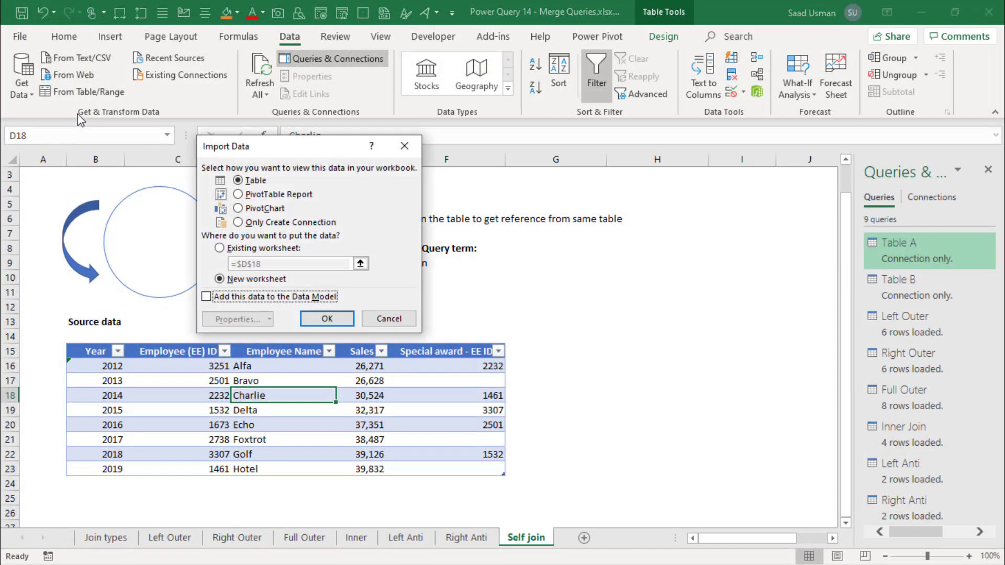
click(238, 222)
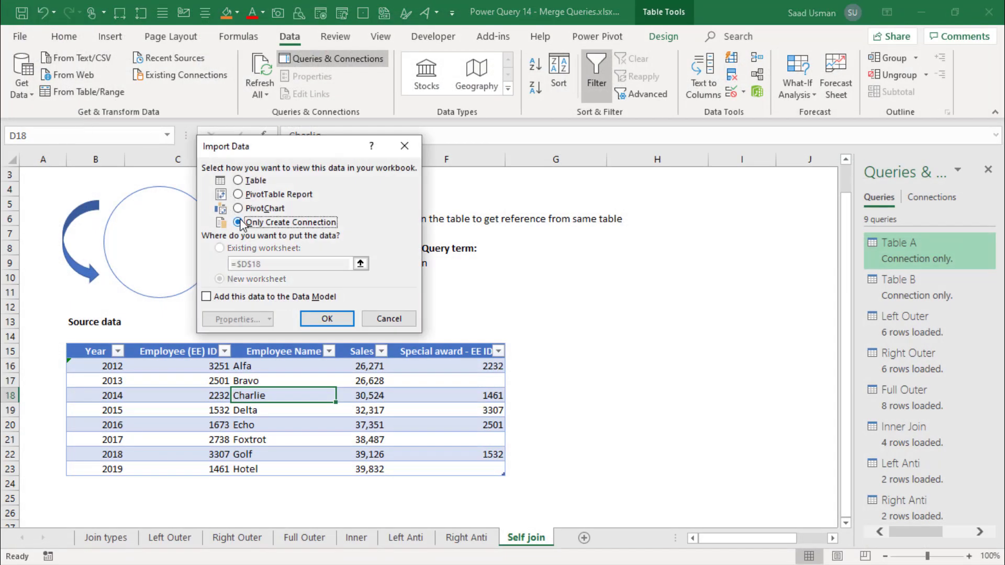
click(325, 318)
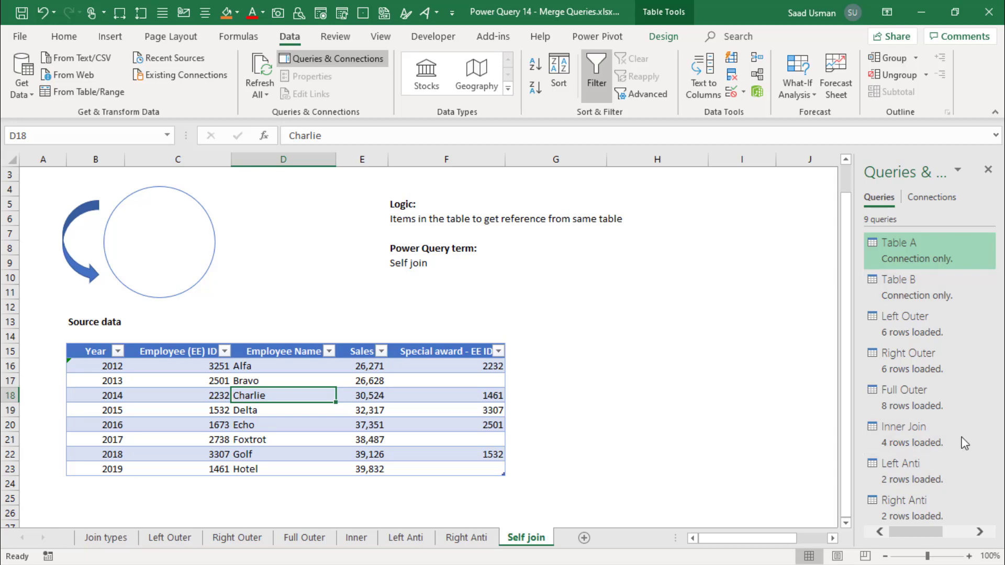
- Merge Self Join Table with itself, matching Special award - EE ID to Employee (EE) ID with a Left Outer join
mouse_move(998, 403)
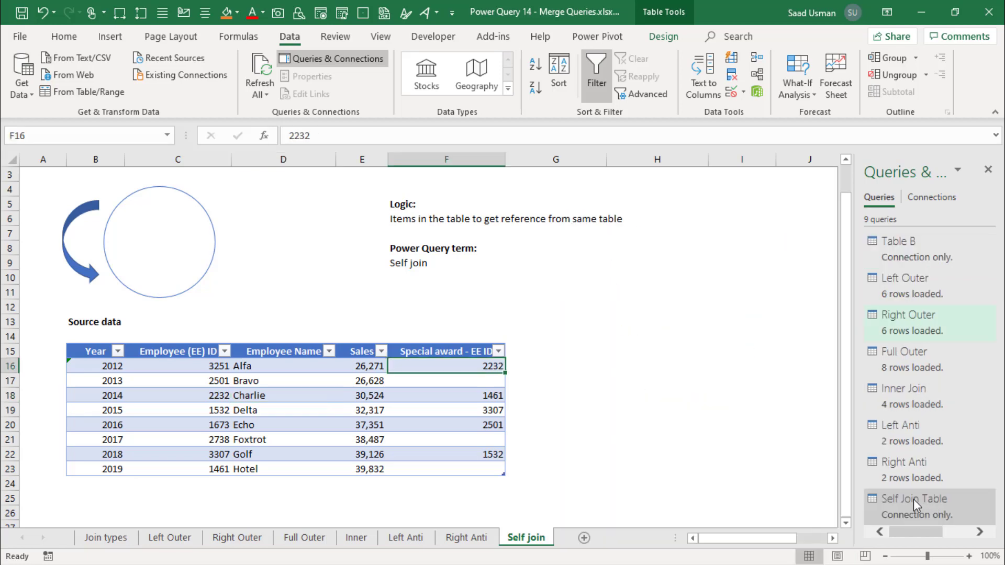
mouse_move(922, 507)
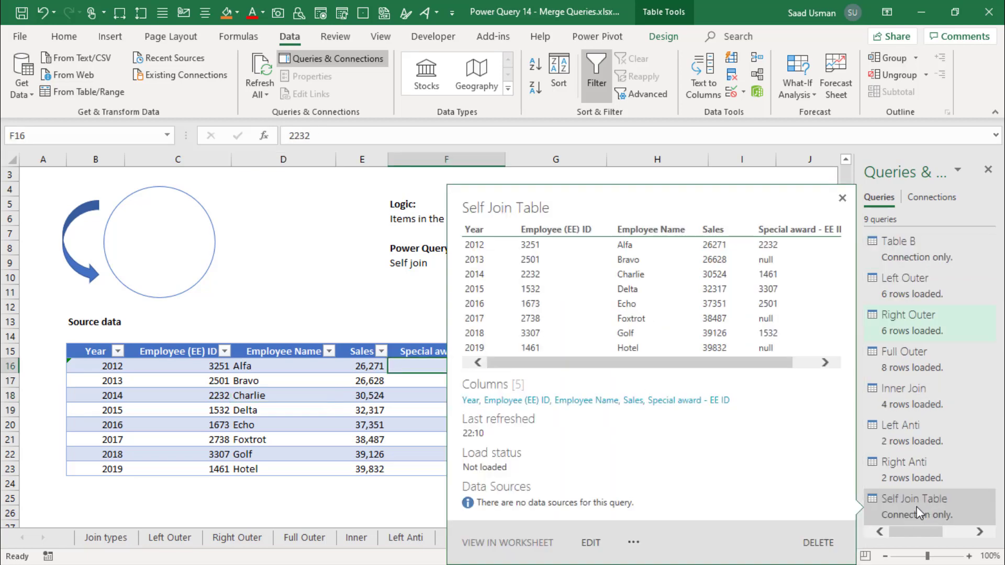
right_click(916, 506)
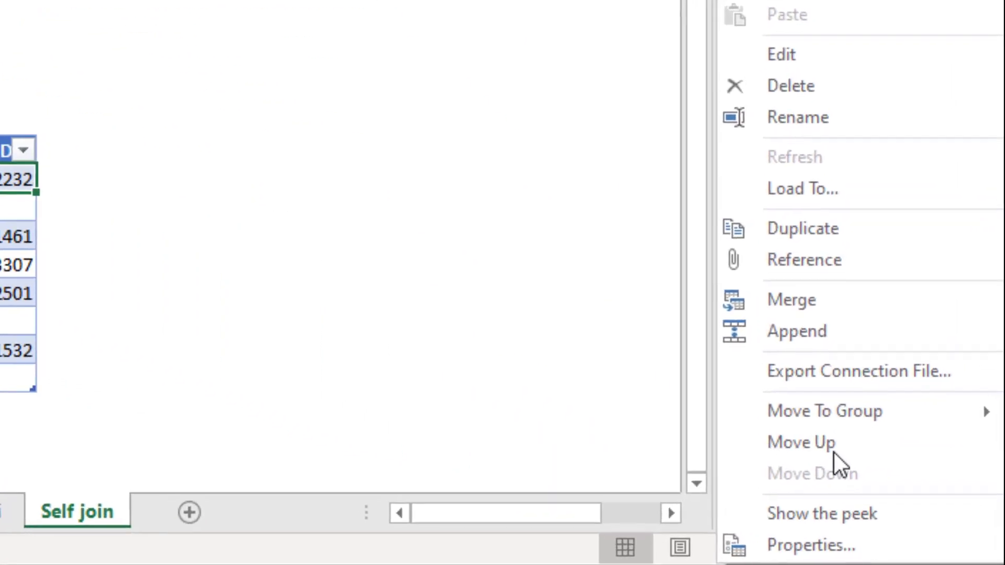
click(806, 300)
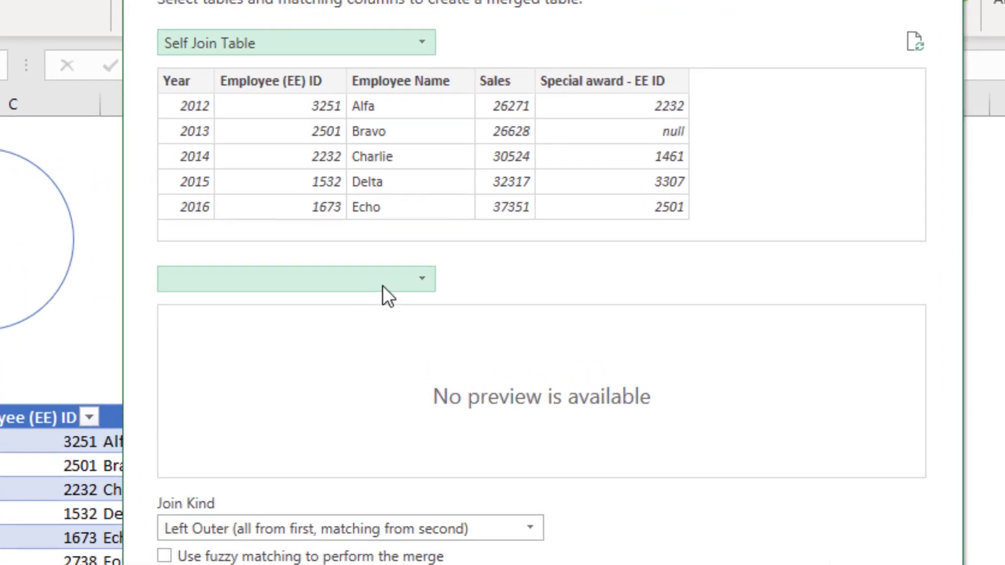
click(404, 270)
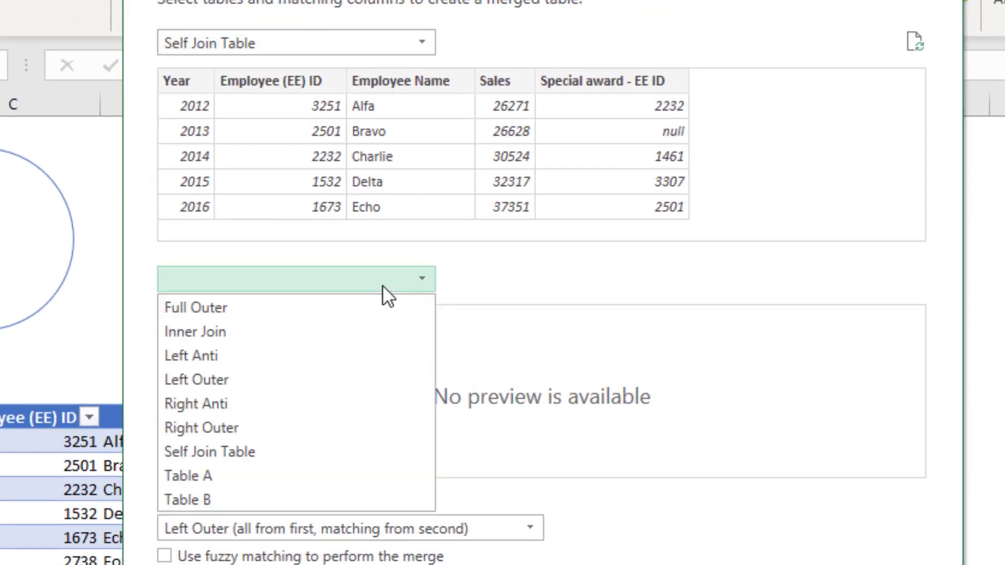
click(321, 450)
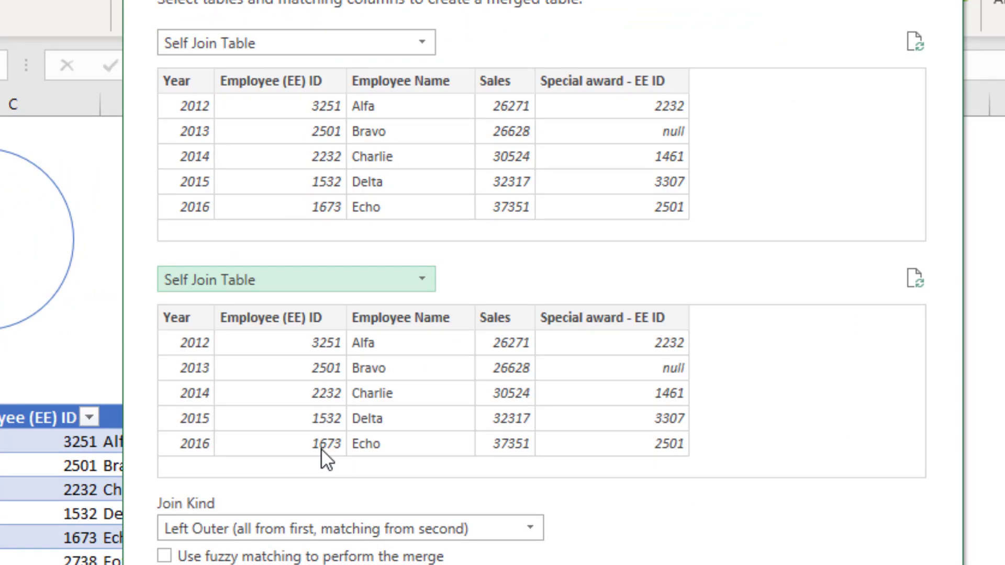
click(627, 83)
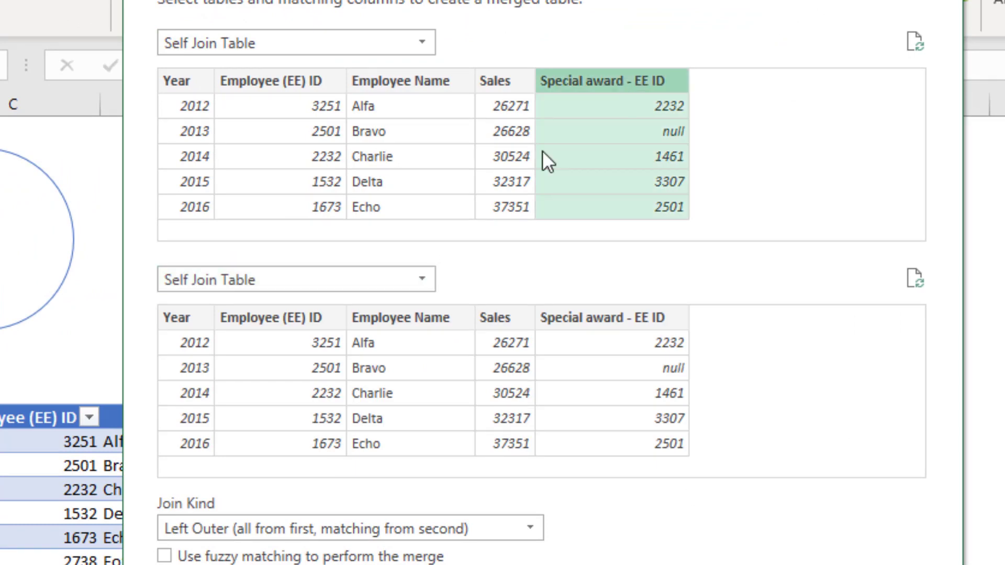
click(287, 309)
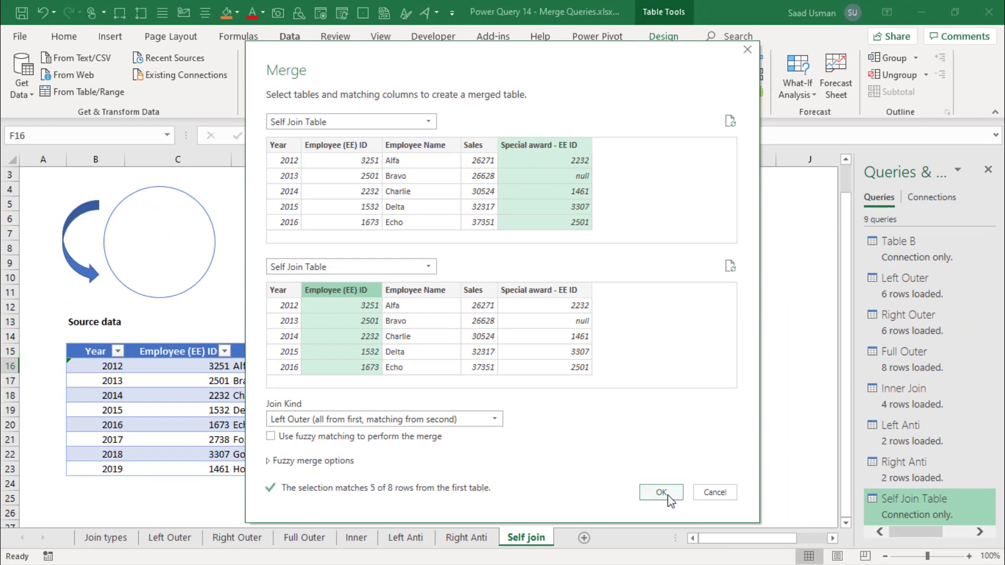
click(661, 492)
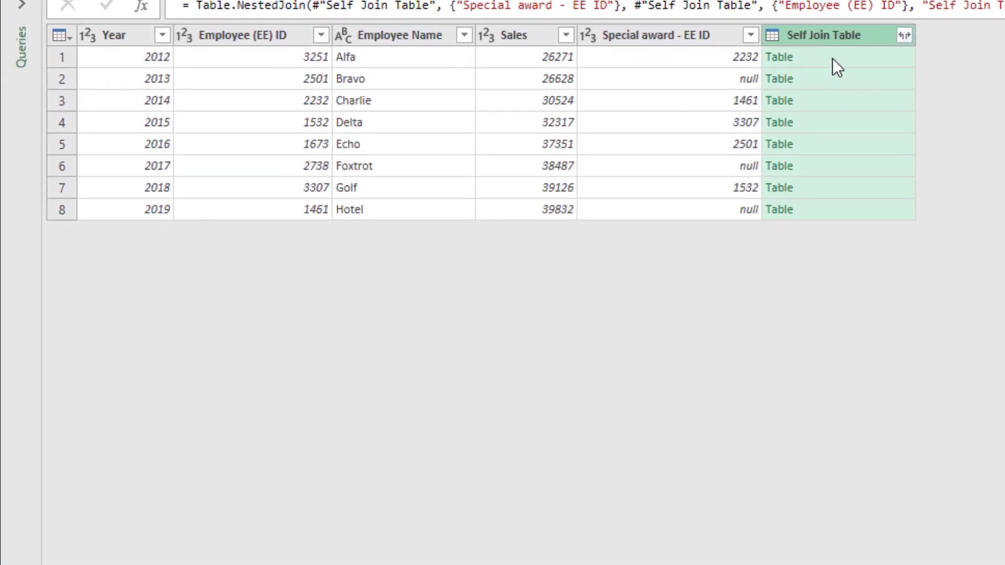
- Preview the nested table in the first row and rename the merged query as Self Join Output
click(832, 58)
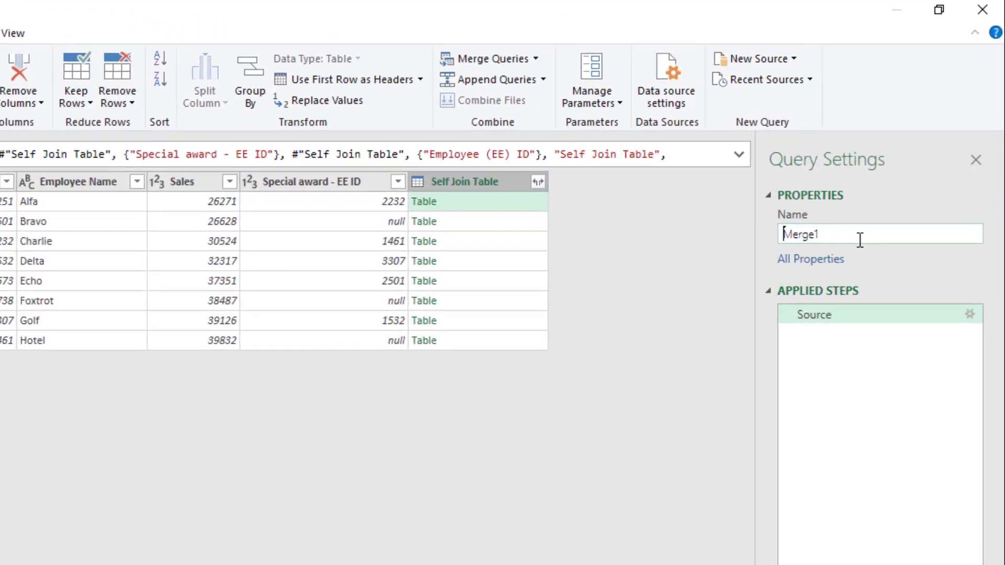
double_click(891, 185)
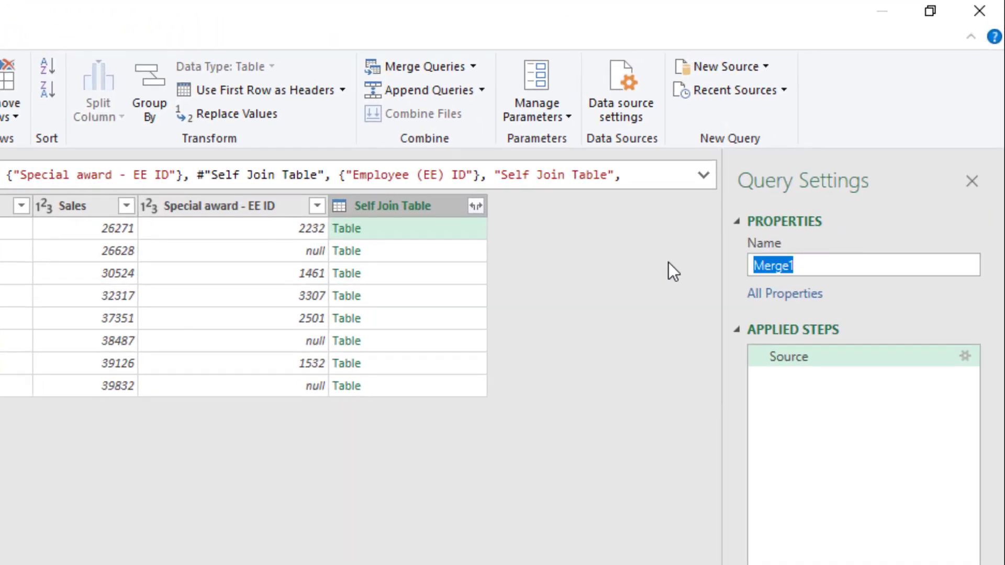
text(Self Jo)
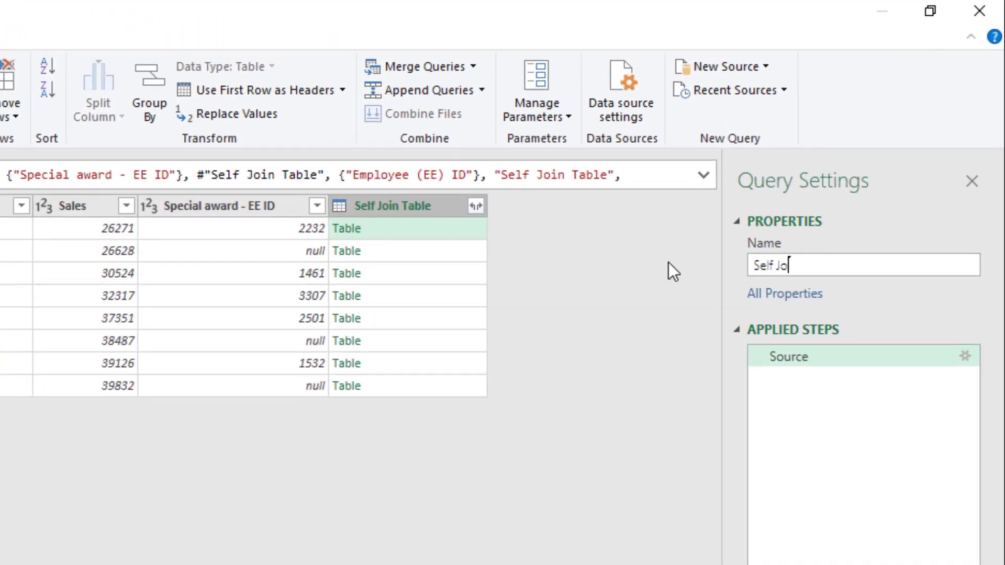
text(in Output)
- Expand the nested Self Join Table column to Employee Name only, without the original column name prefix
click(482, 204)
click(481, 204)
click(162, 291)
click(164, 352)
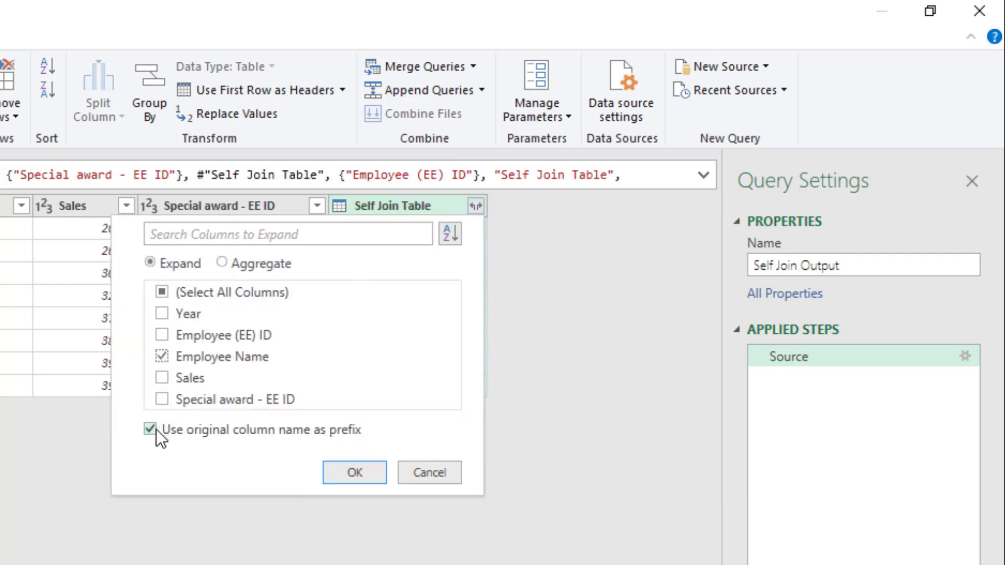
click(156, 430)
click(363, 476)
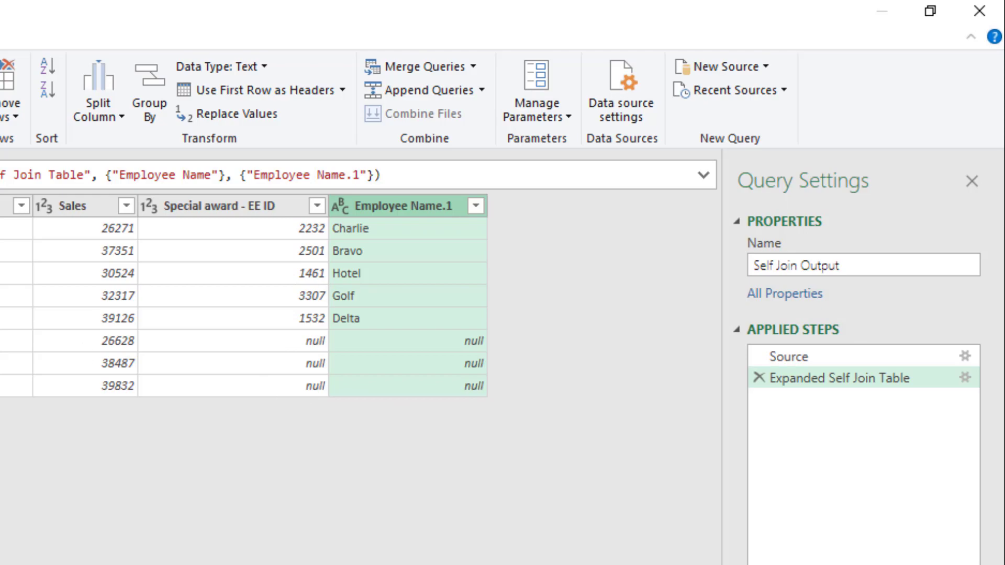
- Sort the rows by Year in ascending order and rename the Employee Name.1 column as Sp. Award Employee Name
click(94, 142)
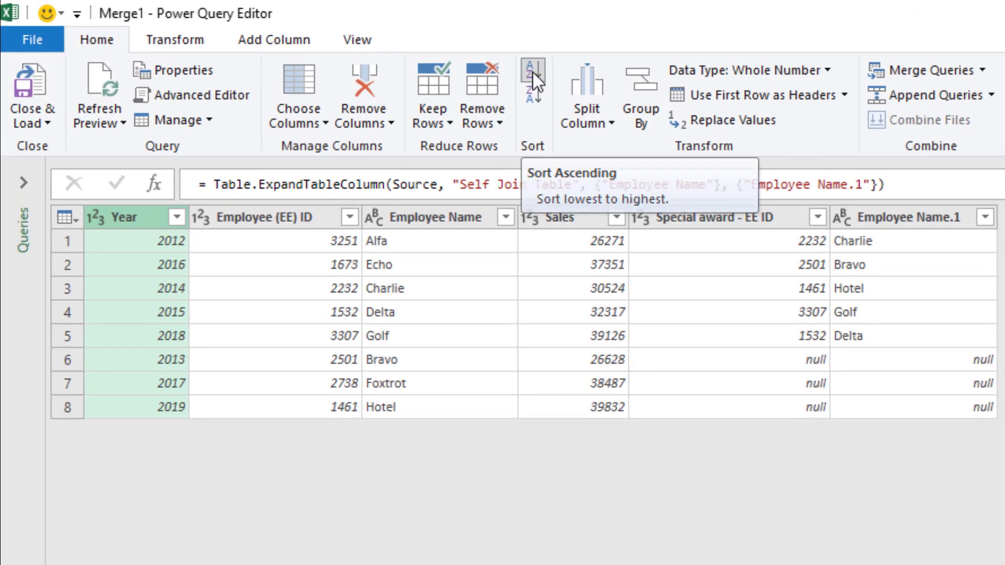
click(347, 45)
double_click(913, 215)
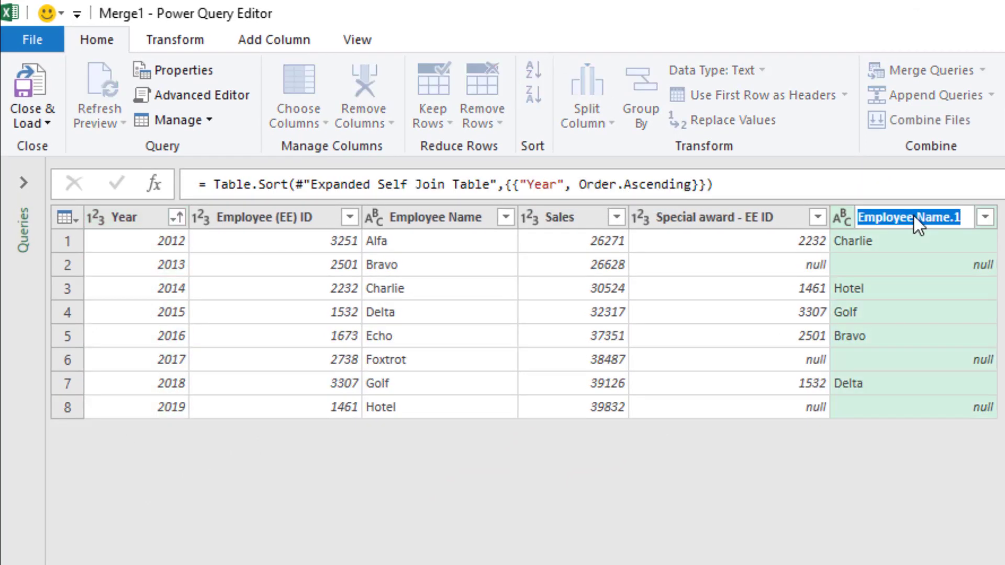
key(Home)
text(Se)
key(BackSpace)
text(p. A)
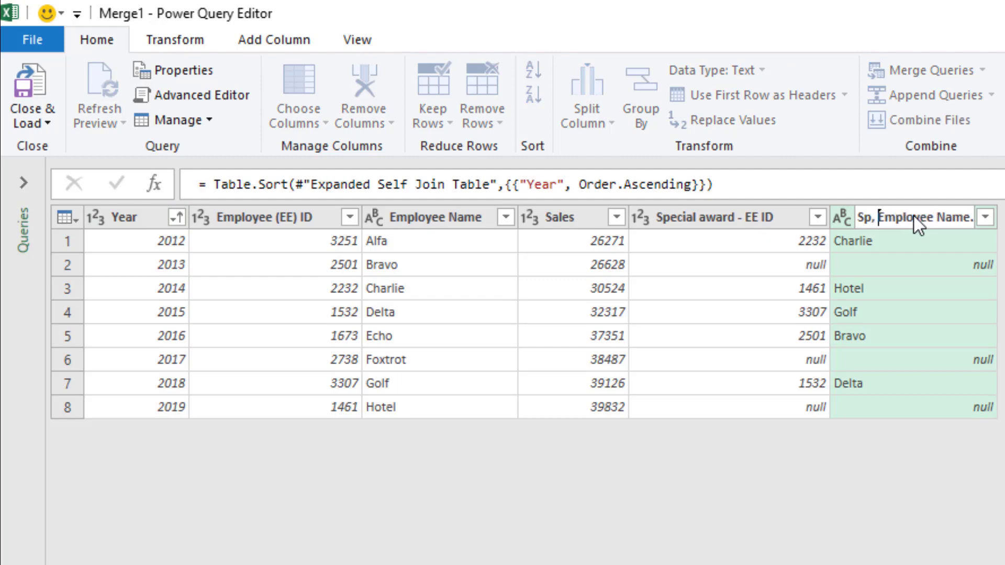
text(ward)
key(End)
key(BackSpace)
key(BackSpace)
key(Return)
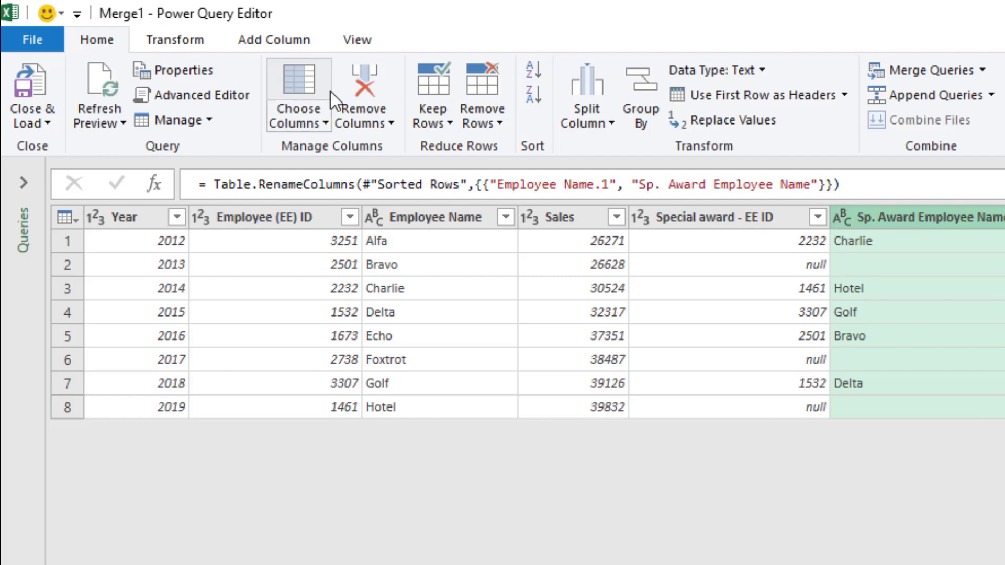
- Close the editor and load the merged query as a table at cell B25 of the existing Self join worksheet
click(41, 126)
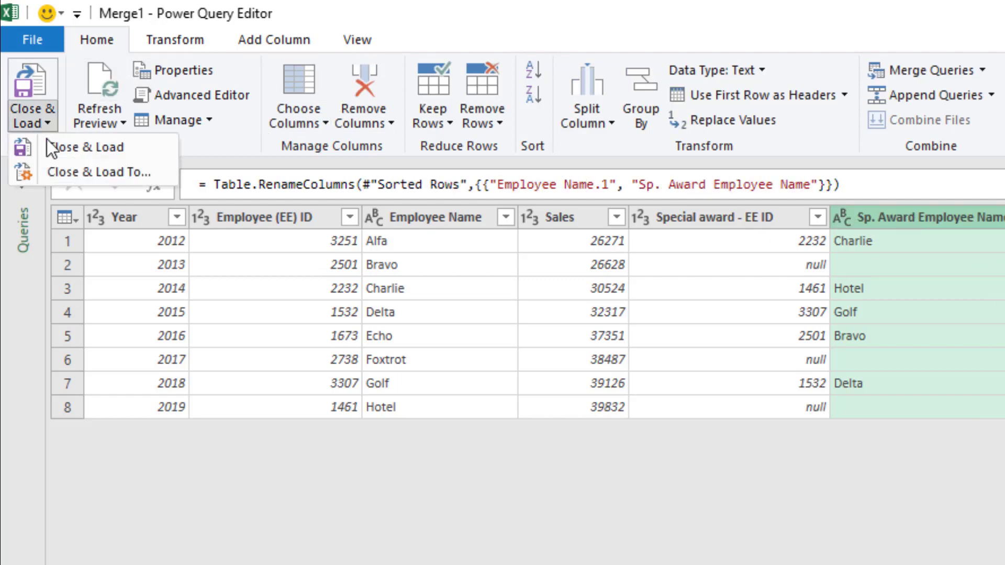
click(67, 171)
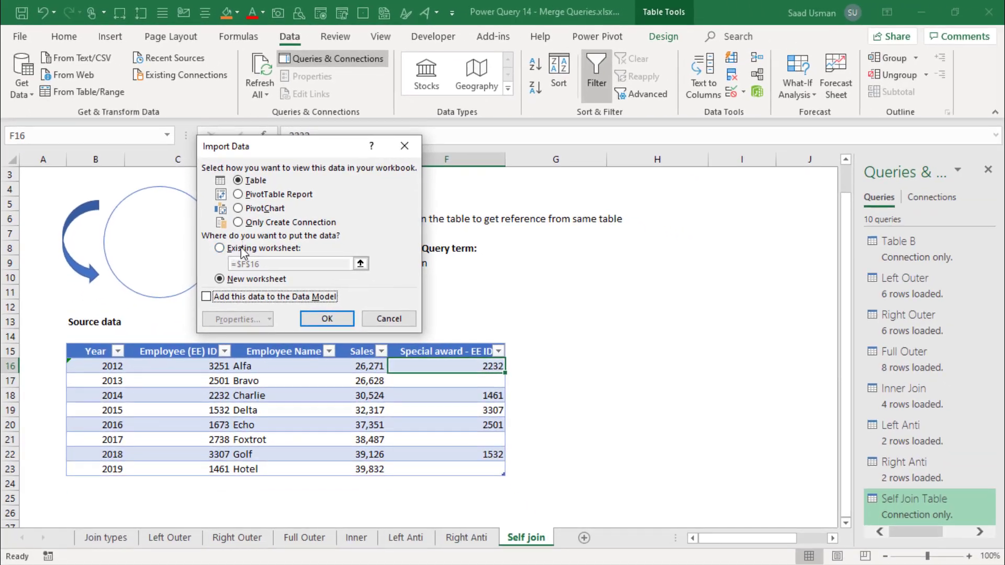
click(242, 250)
click(95, 497)
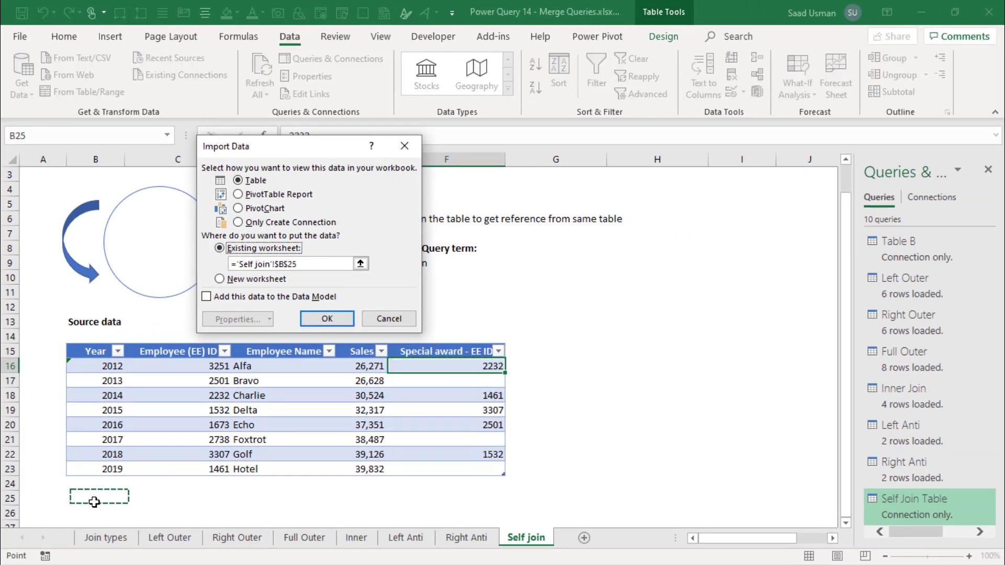
click(326, 323)
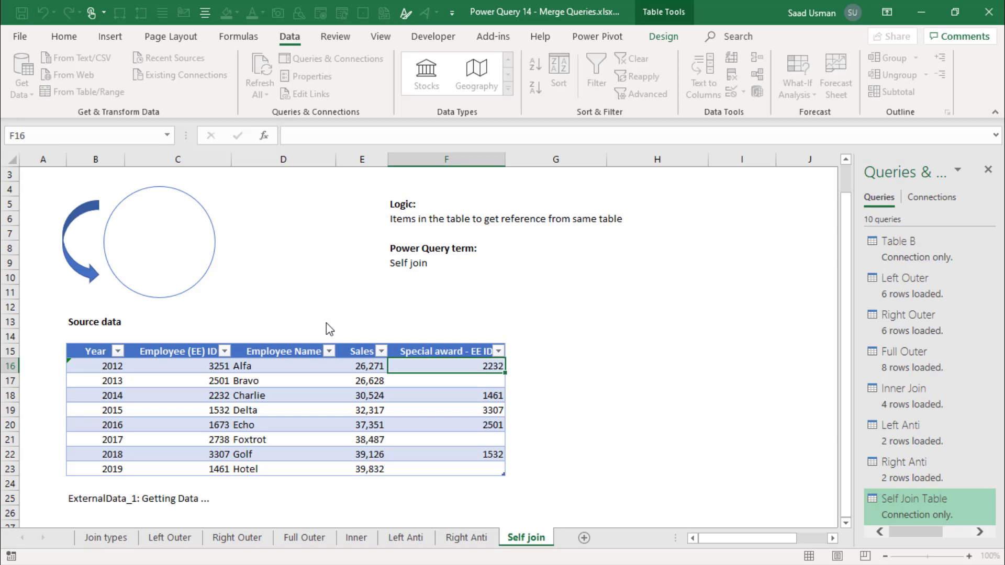
- Examine the loaded self-join table below the source data, comparing the special award IDs with the employee names
click(844, 525)
click(845, 525)
click(845, 526)
click(844, 525)
click(844, 526)
click(845, 526)
click(844, 526)
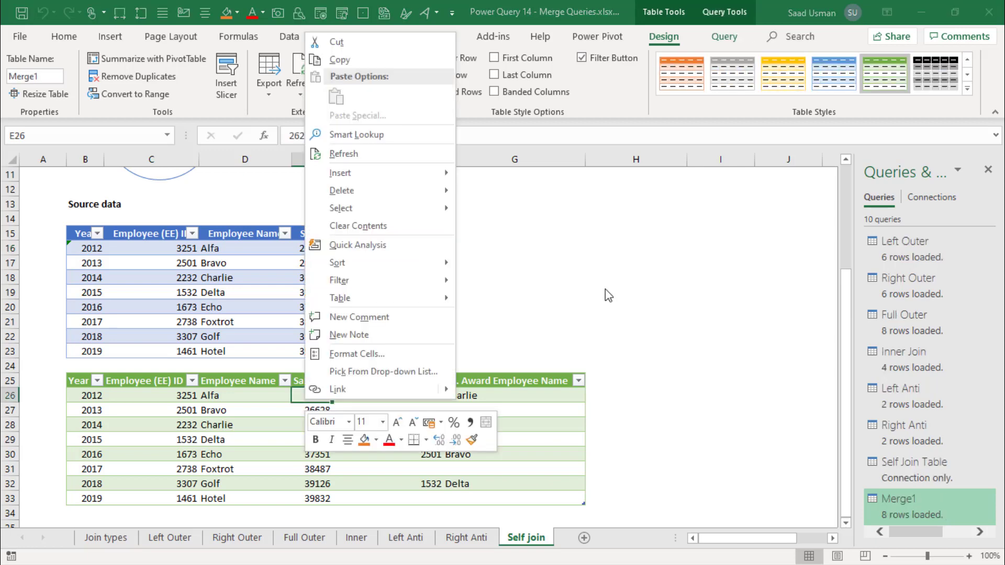
key(Escape)
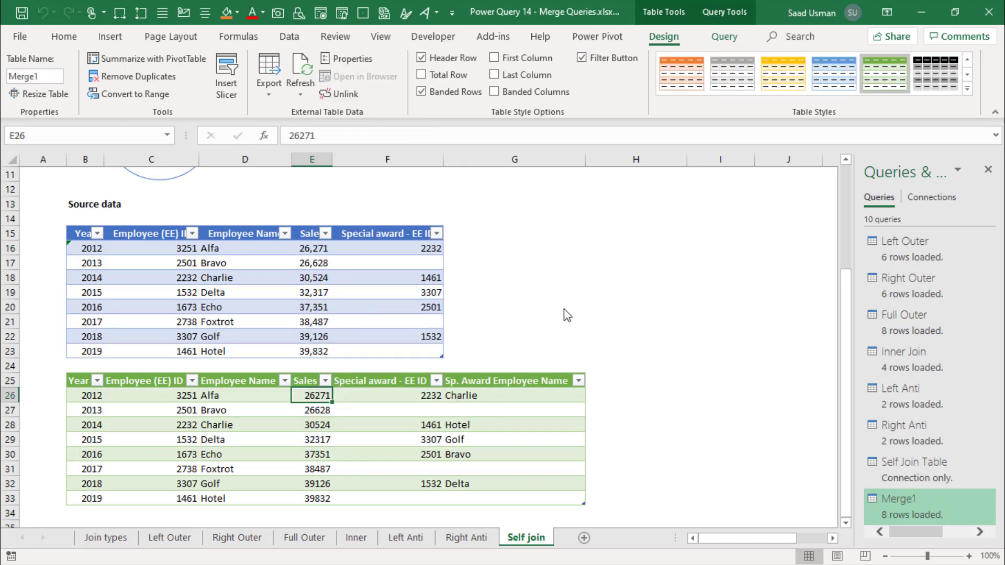